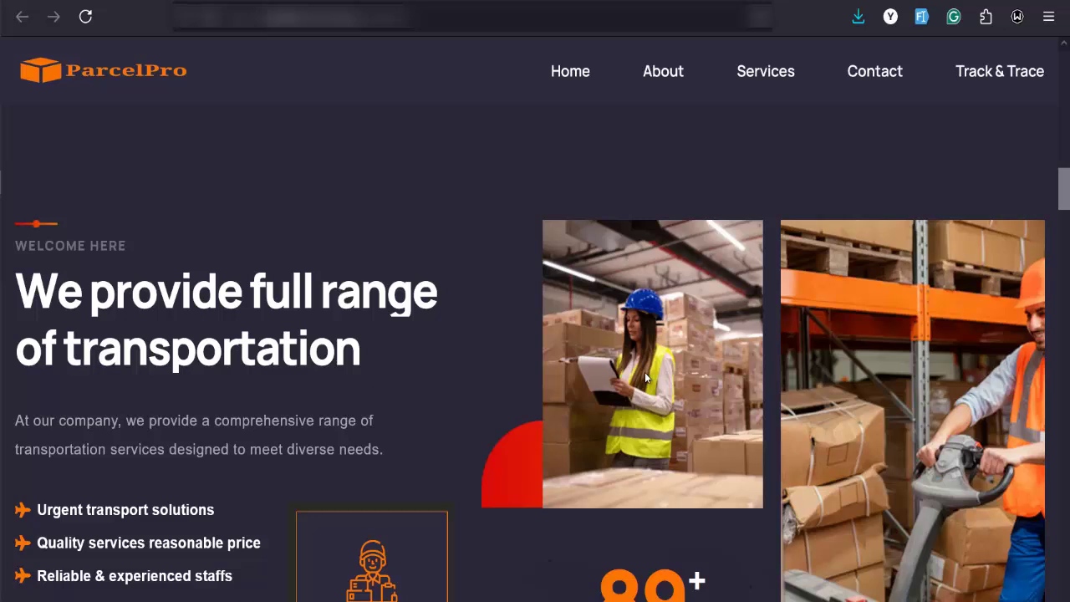
- Examine the home page's hero banner, navigation links and the three numbered feature cards
scroll(645, 378, up, 15)
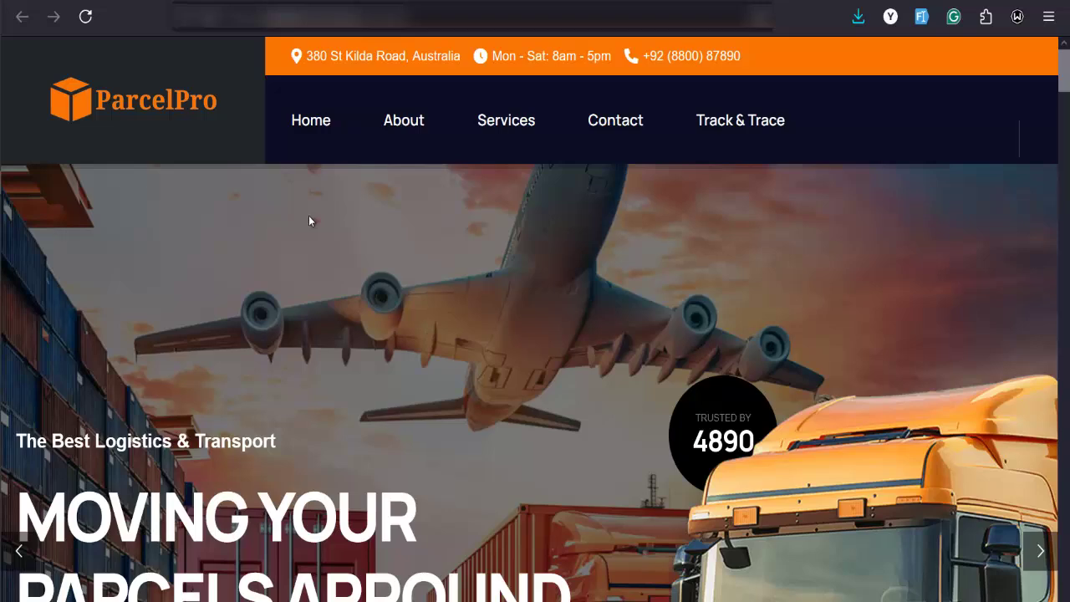
scroll(309, 213, down, 2)
scroll(308, 212, up, 2)
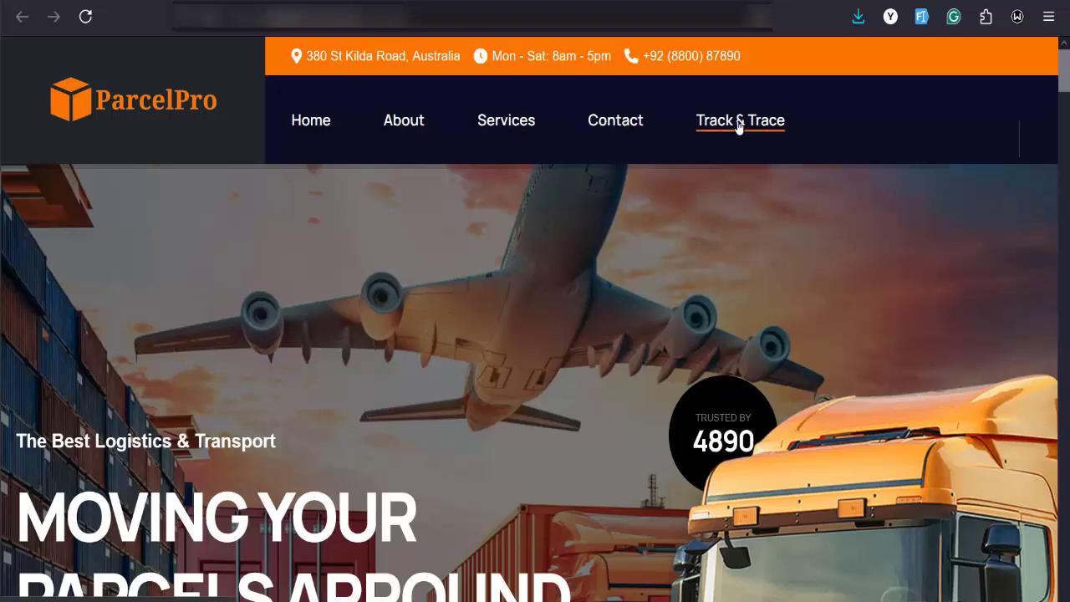
scroll(429, 210, down, 5)
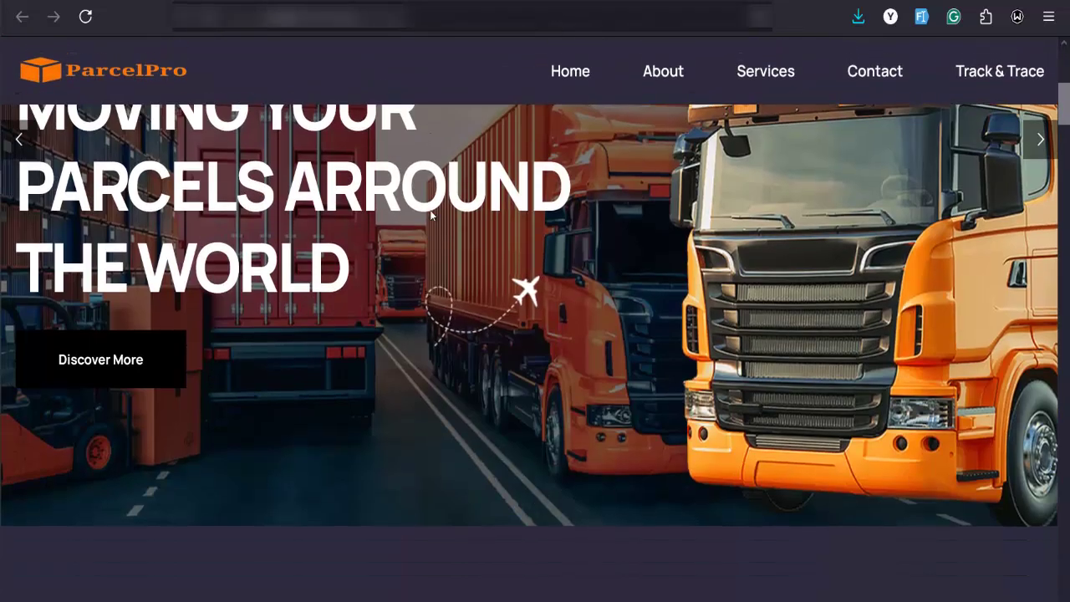
scroll(431, 216, down, 7)
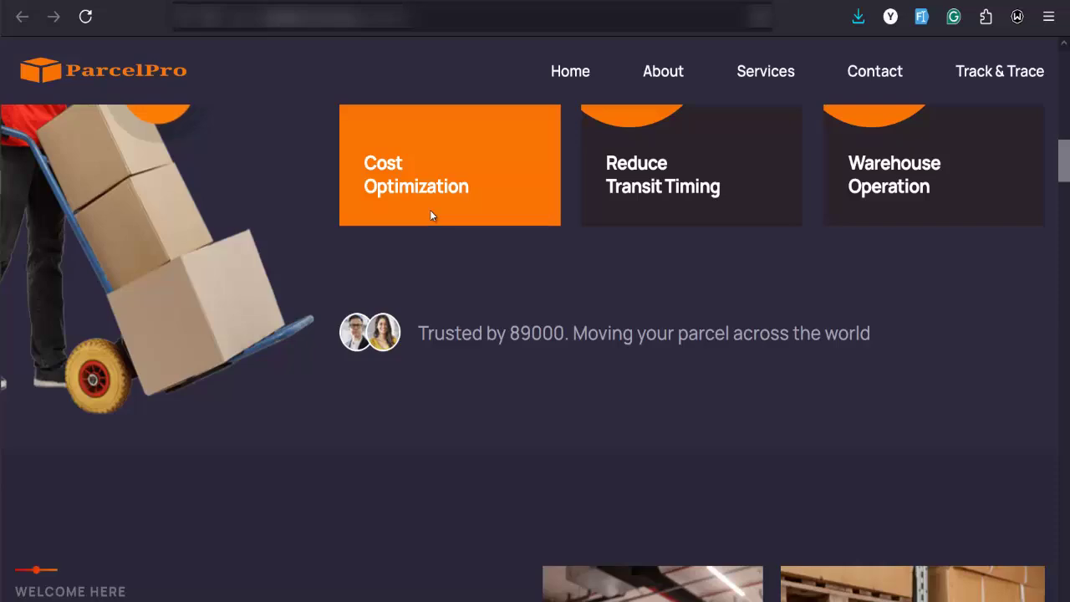
scroll(432, 216, up, 4)
scroll(430, 215, down, 3)
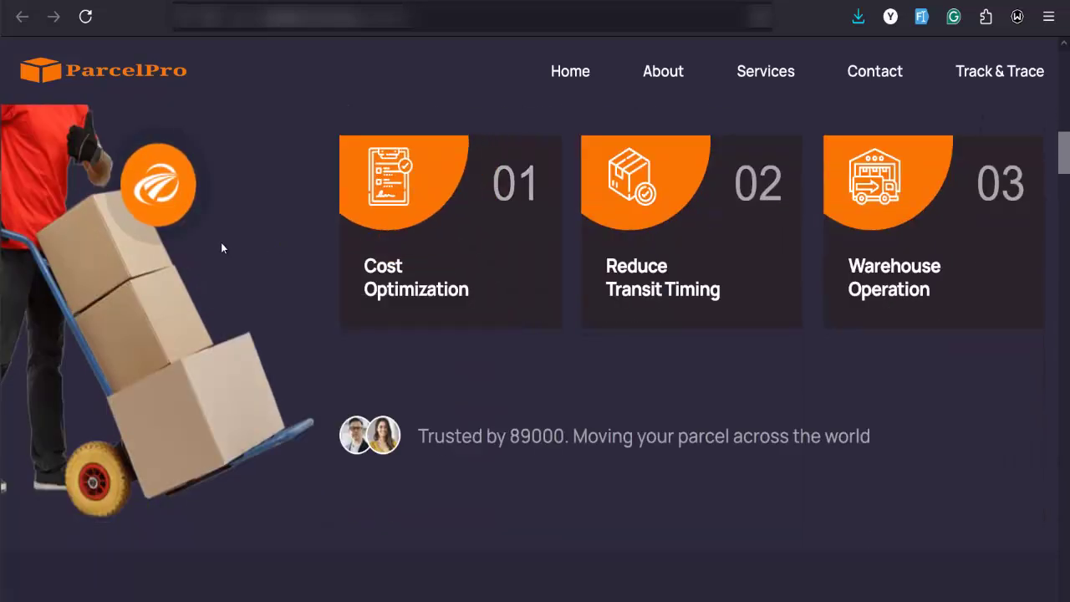
- Review the rest of the home page, from the transportation overview and freight services through testimonials, statistics and the contact footer
scroll(426, 232, down, 10)
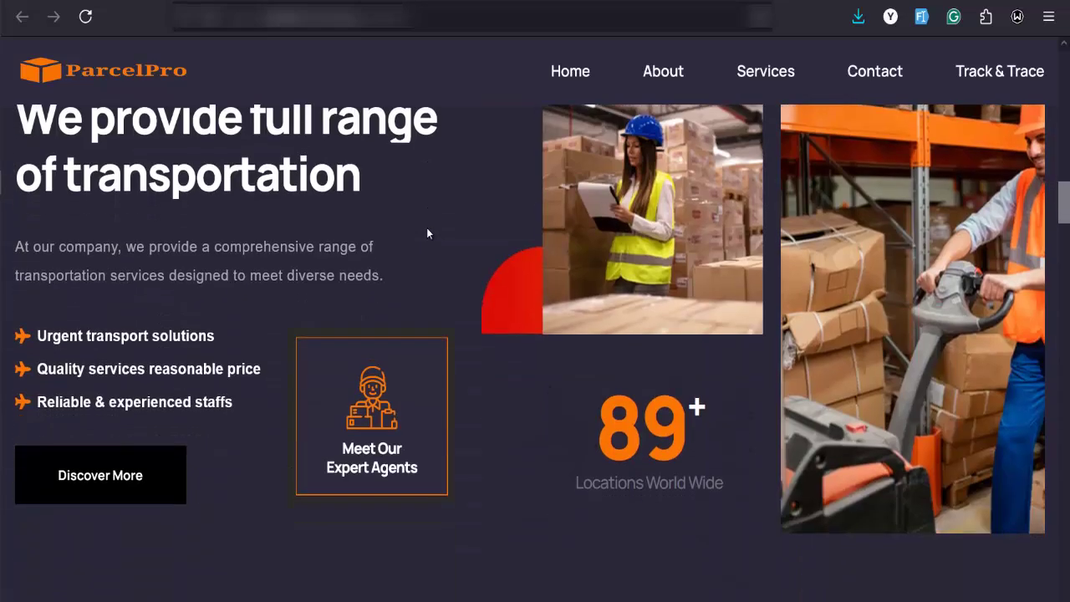
scroll(426, 233, down, 12)
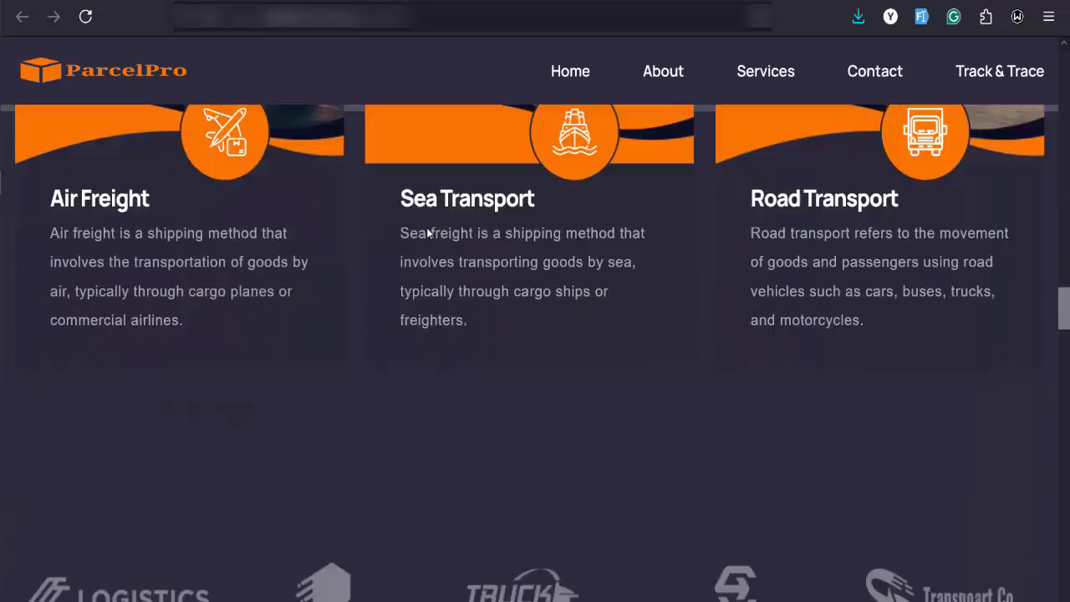
scroll(426, 233, down, 9)
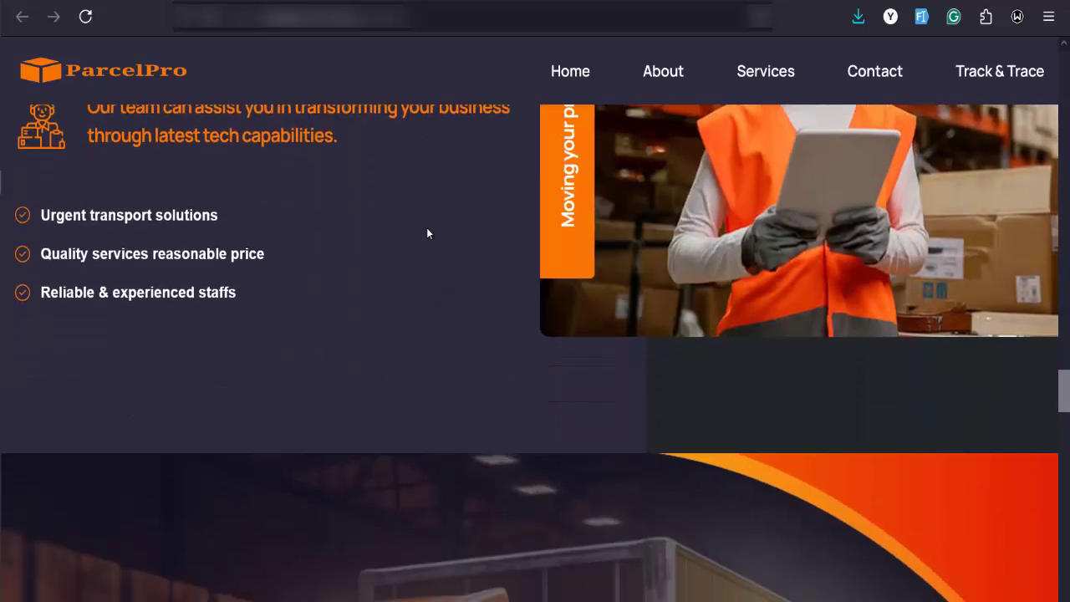
scroll(428, 233, down, 10)
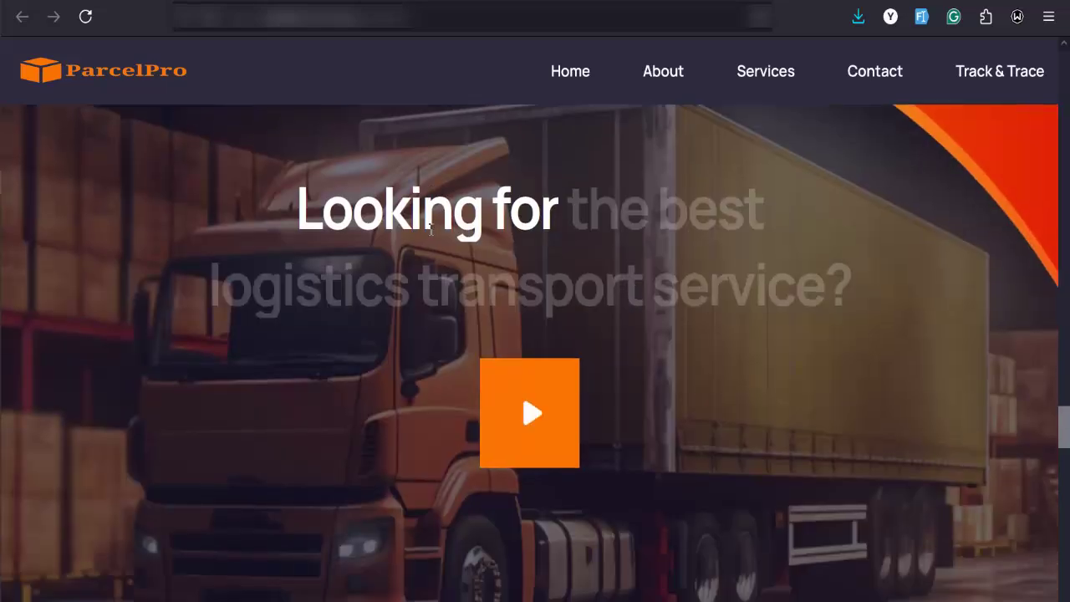
scroll(428, 234, down, 4)
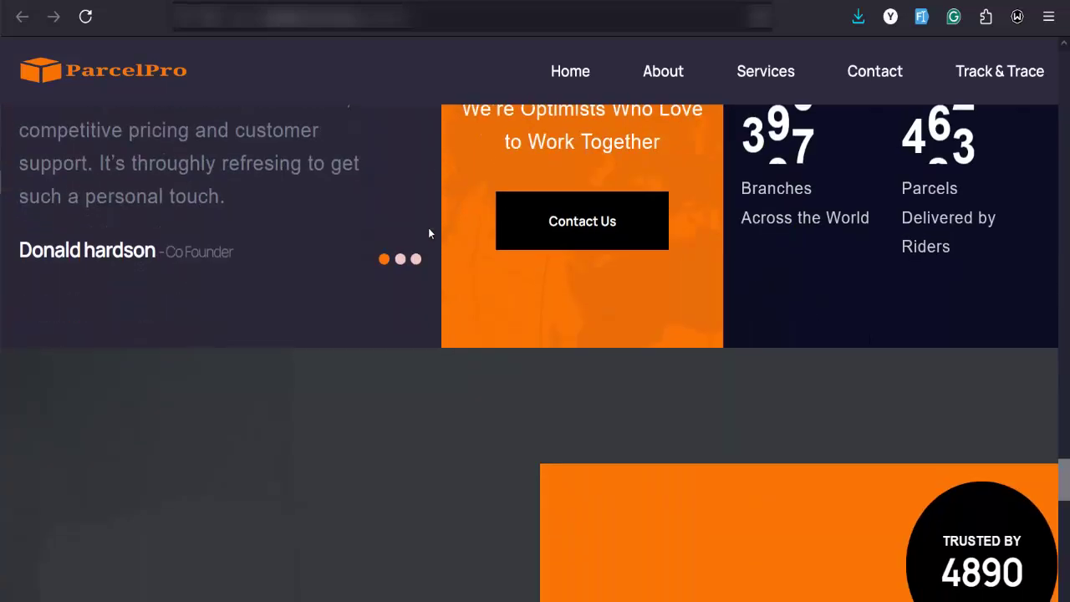
scroll(429, 234, down, 1)
scroll(420, 244, up, 3)
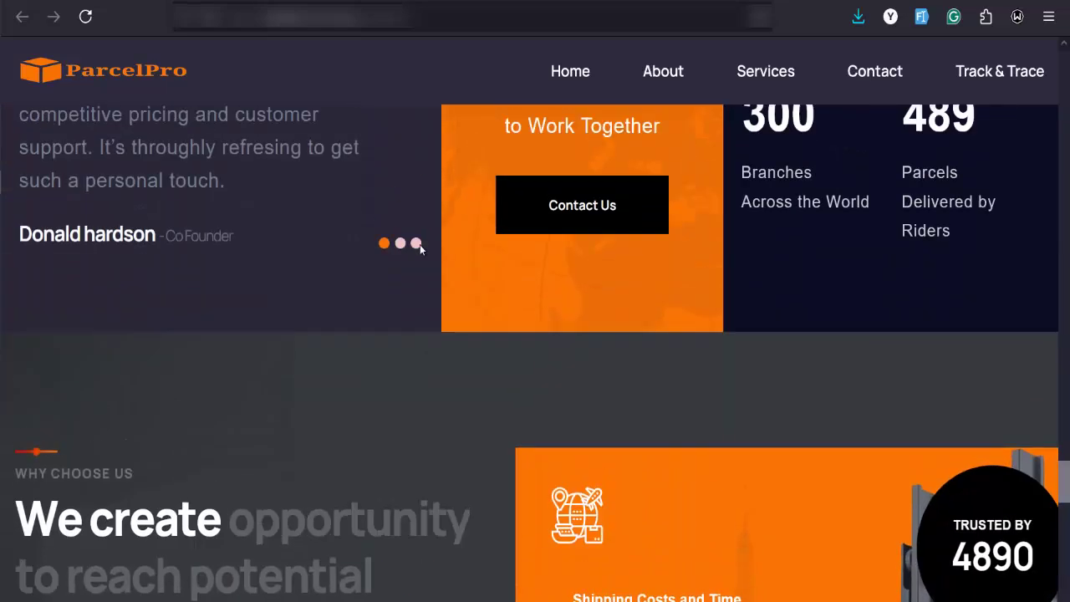
scroll(404, 356, down, 7)
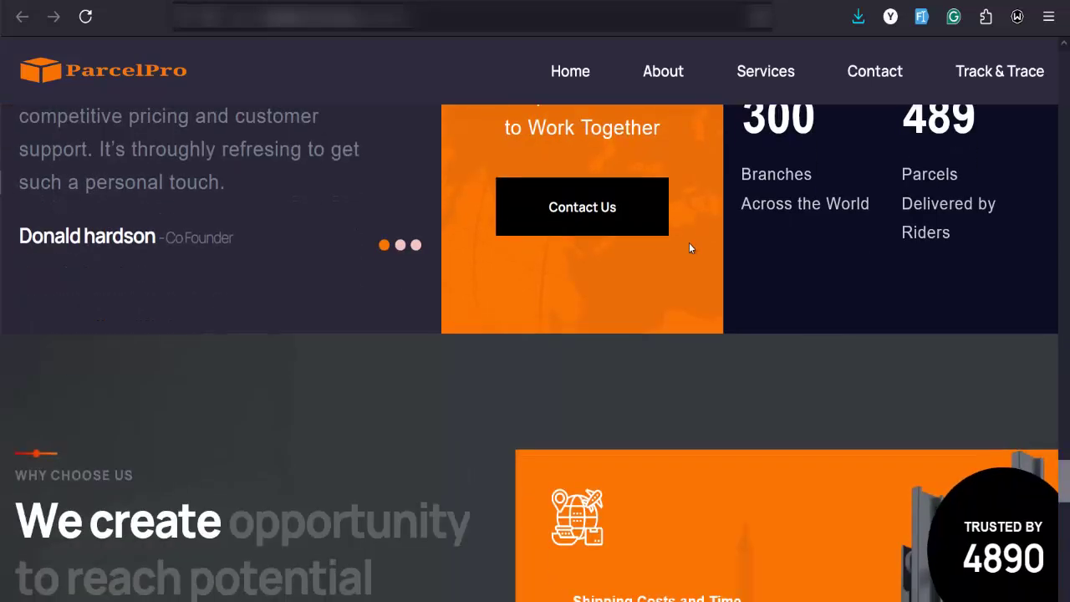
scroll(585, 294, down, 10)
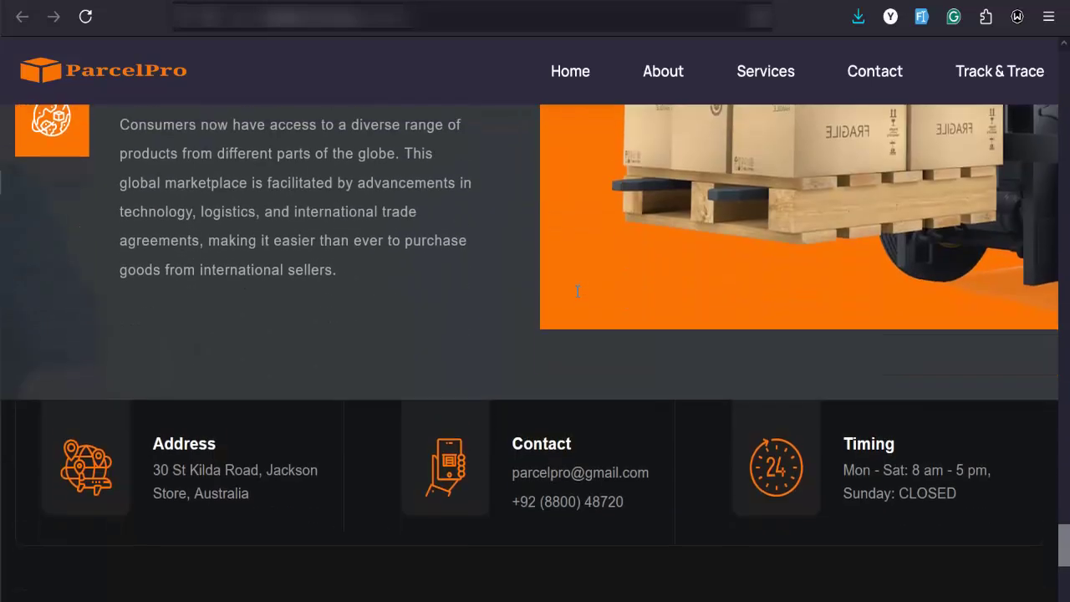
scroll(576, 296, down, 1)
scroll(637, 256, up, 15)
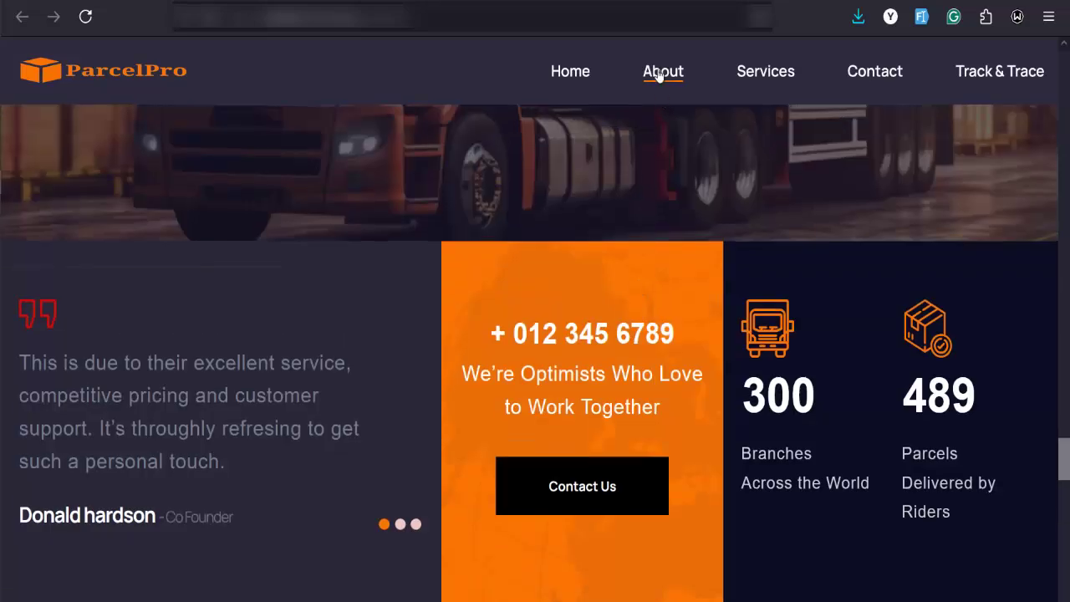
- Open the About page and look over its company introduction, statistics, logistics services and promotional banner
click(660, 74)
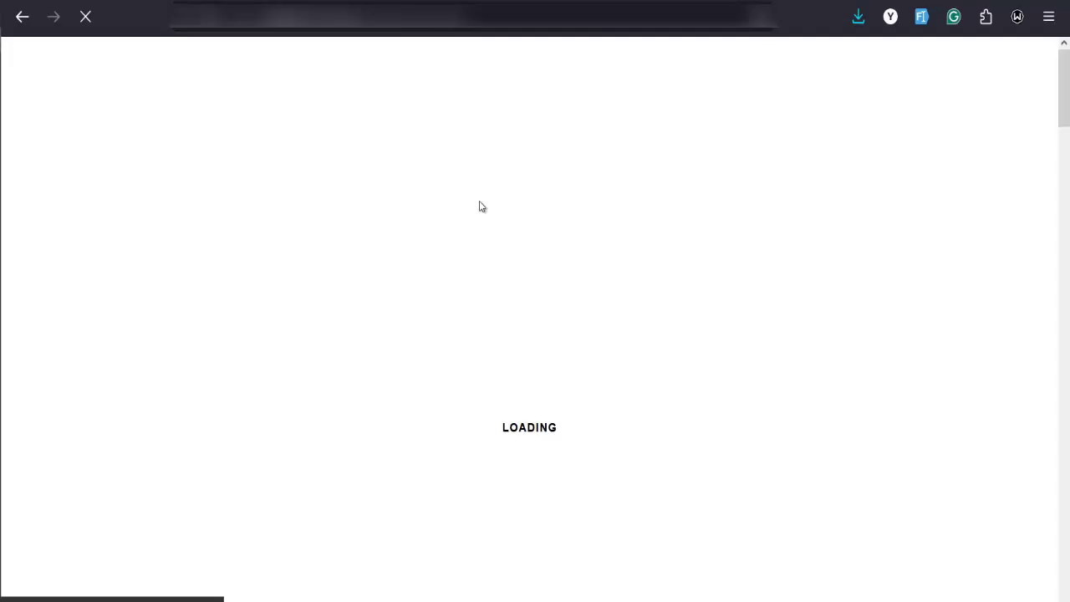
scroll(481, 207, down, 5)
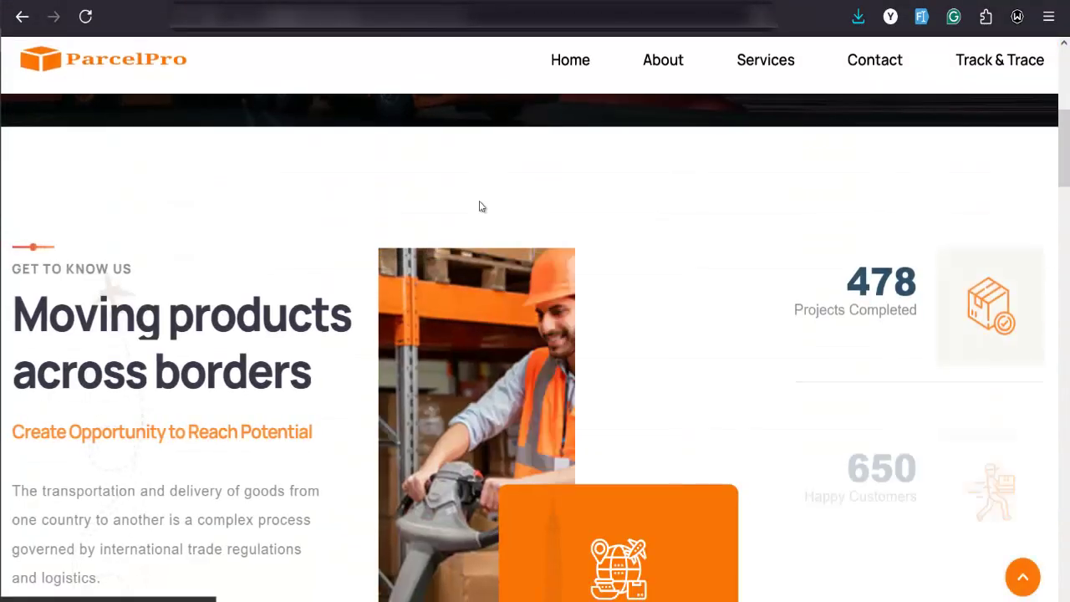
scroll(480, 207, down, 4)
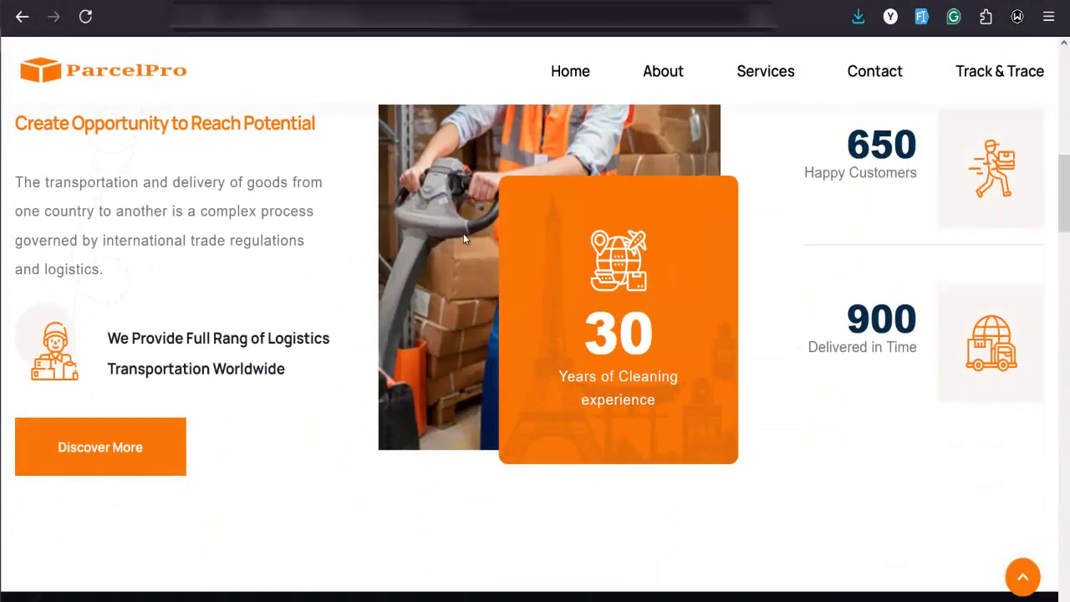
scroll(464, 239, down, 8)
scroll(464, 239, down, 9)
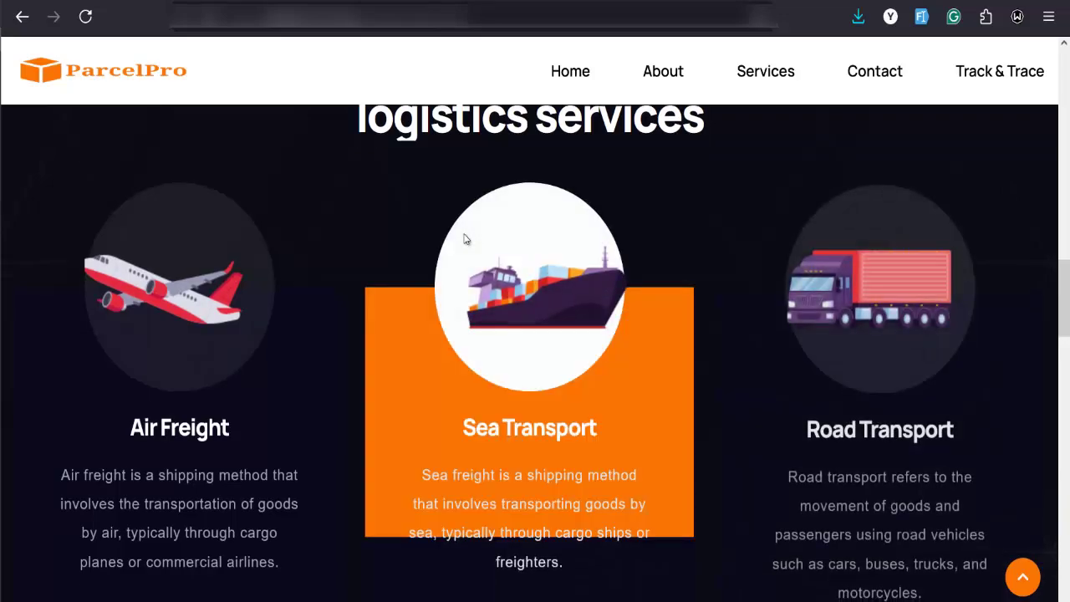
scroll(466, 237, down, 3)
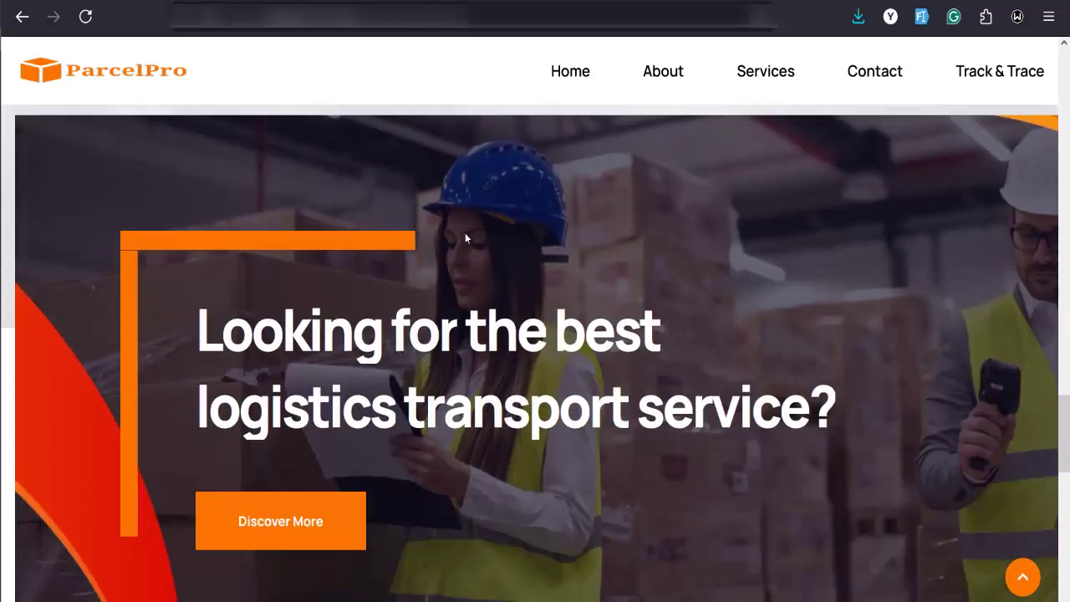
scroll(465, 236, down, 3)
scroll(468, 205, up, 12)
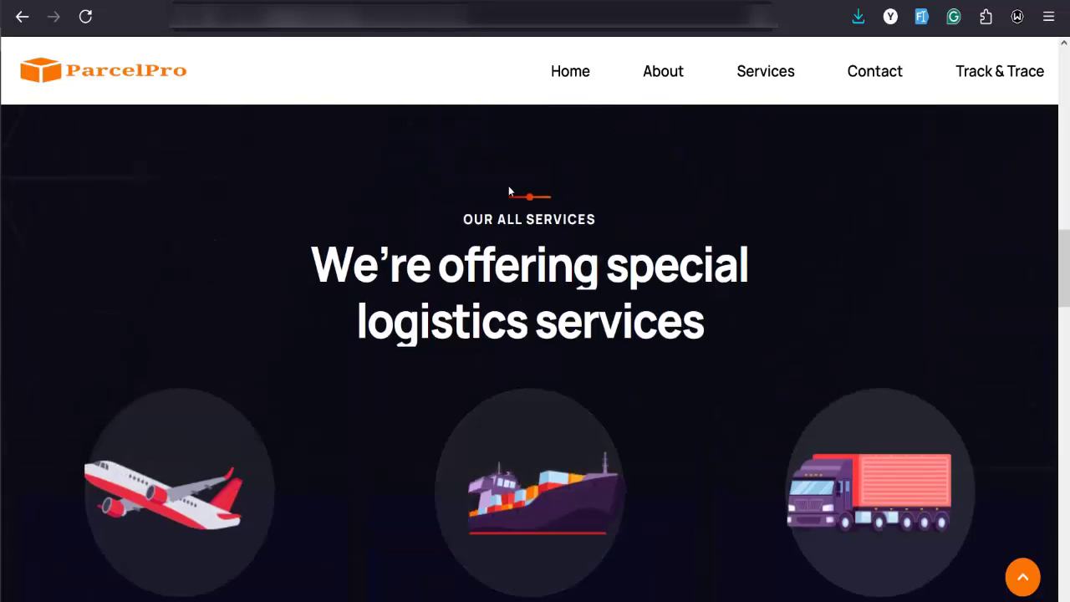
scroll(508, 186, up, 10)
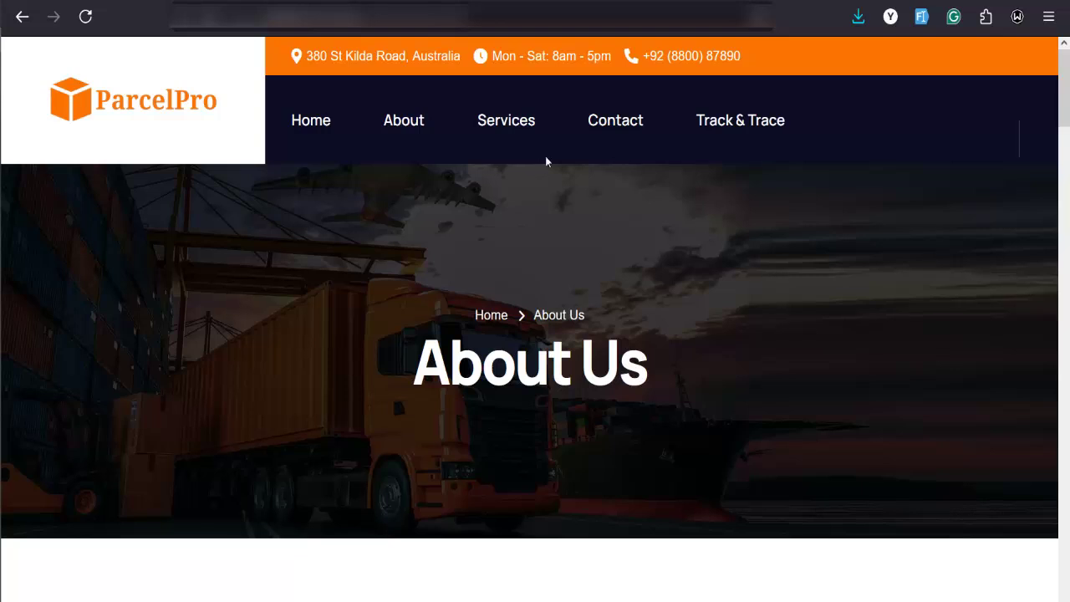
- Open the Track & Trace page and go to its tracking ID field
click(726, 124)
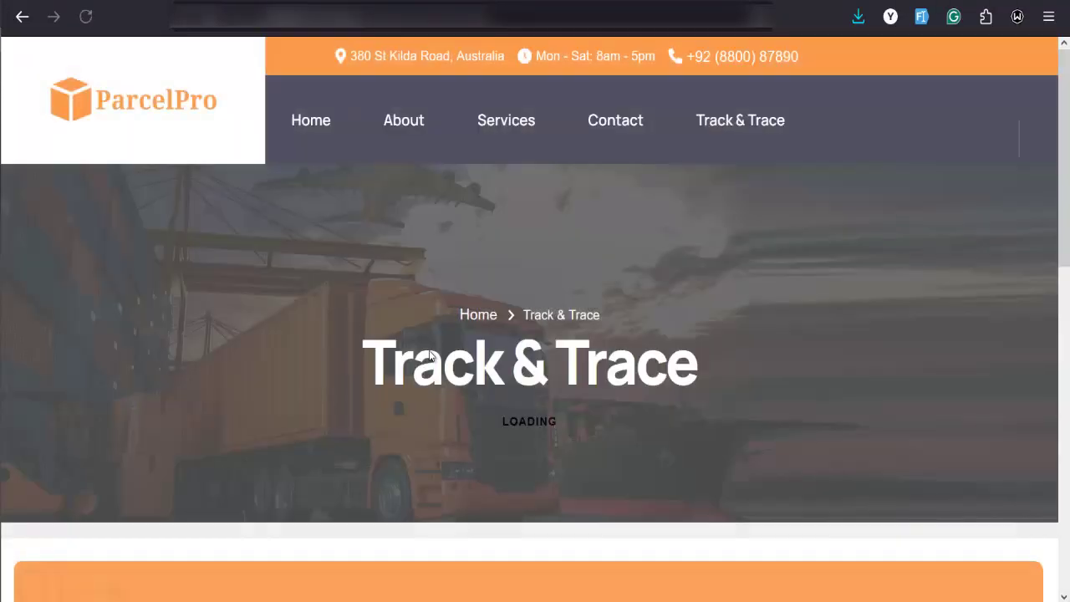
scroll(388, 371, down, 5)
click(342, 230)
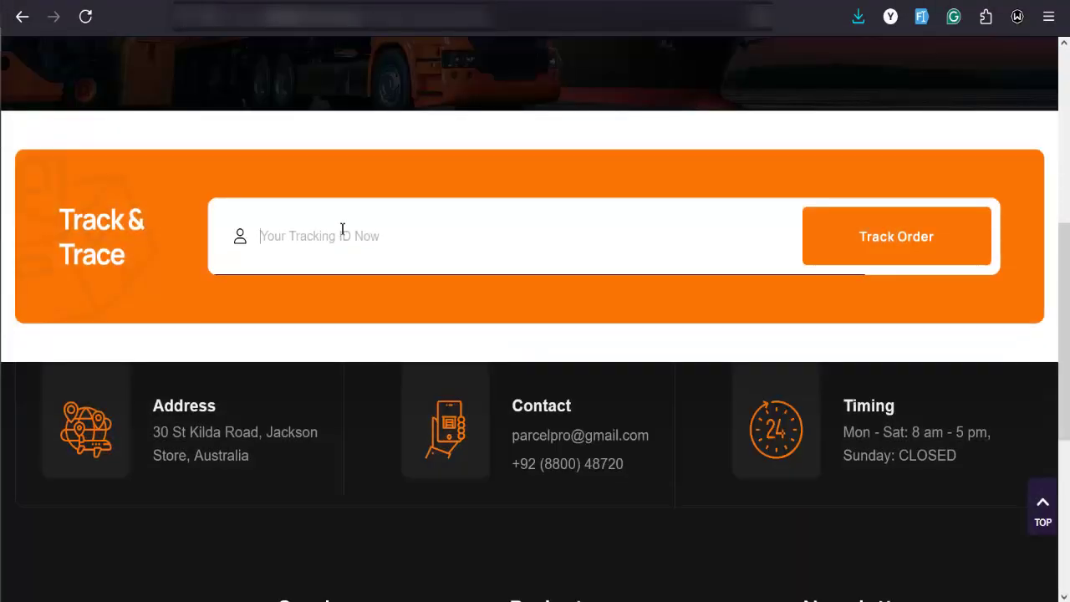
right_click(342, 231)
click(389, 337)
key(ctrl+z)
- Fill in the tracking ID with the last previously used tracking number suggested and track the order
click(423, 246)
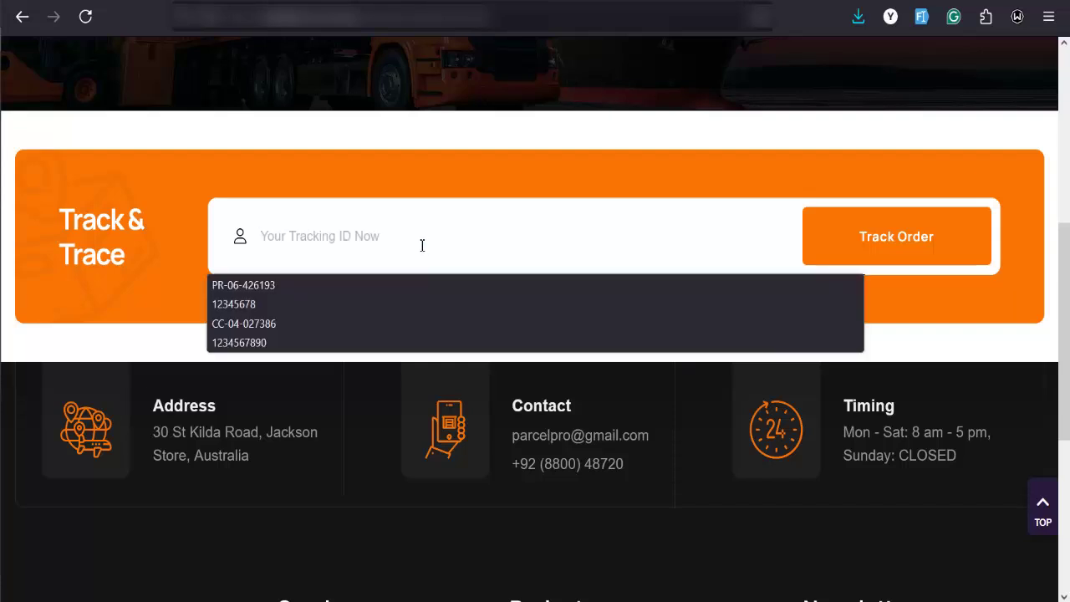
key(Down)
key(Down)
key(Down)
key(Down)
key(Return)
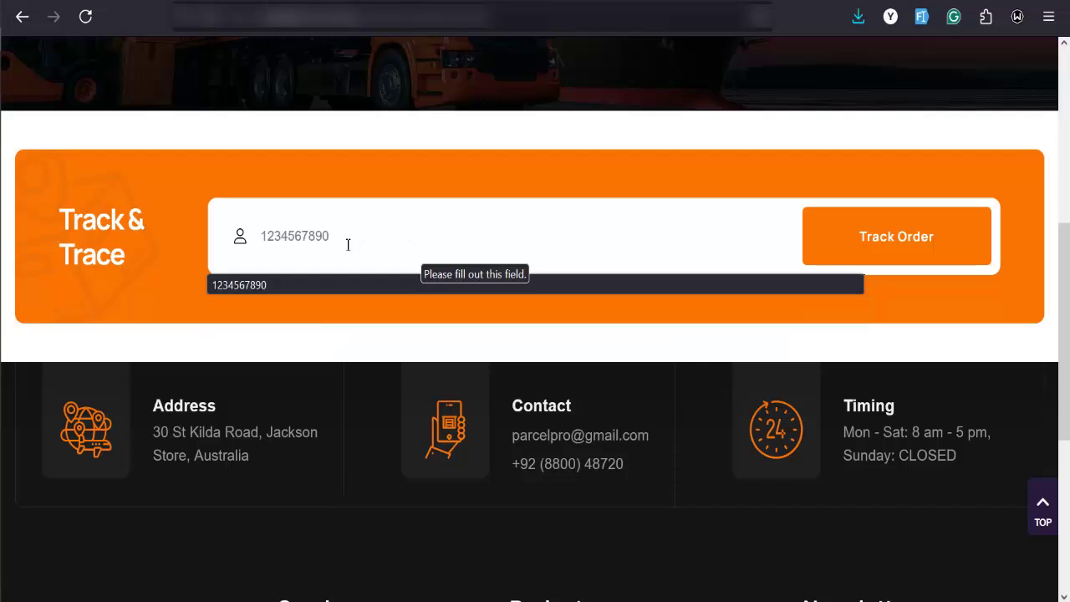
click(915, 242)
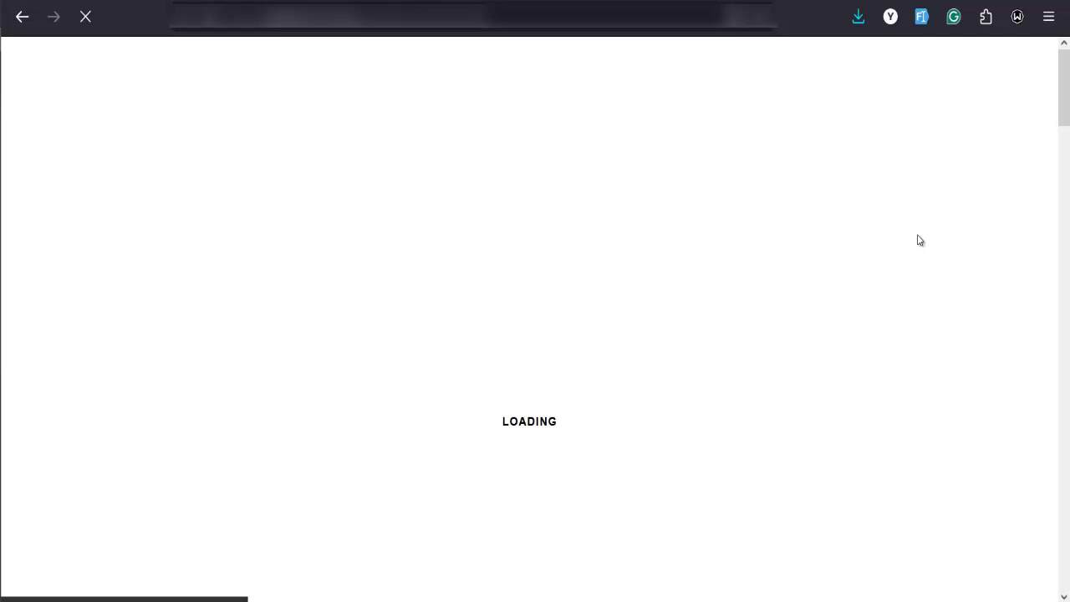
- Examine the tracking result, including its barcode, location map, and the receiver's, sender's and consignment's details
scroll(391, 247, down, 5)
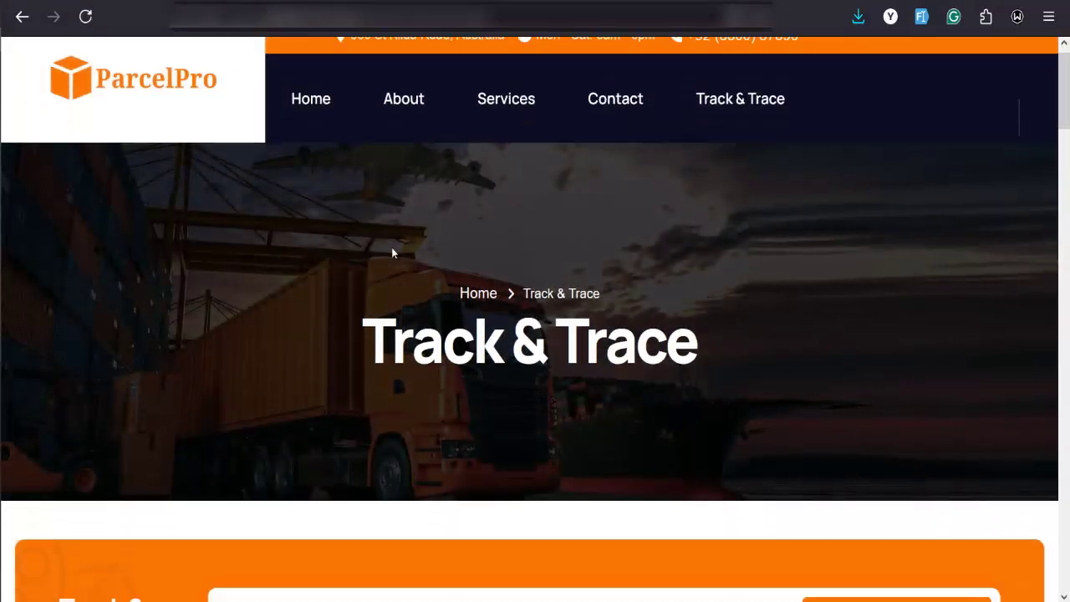
scroll(394, 248, down, 5)
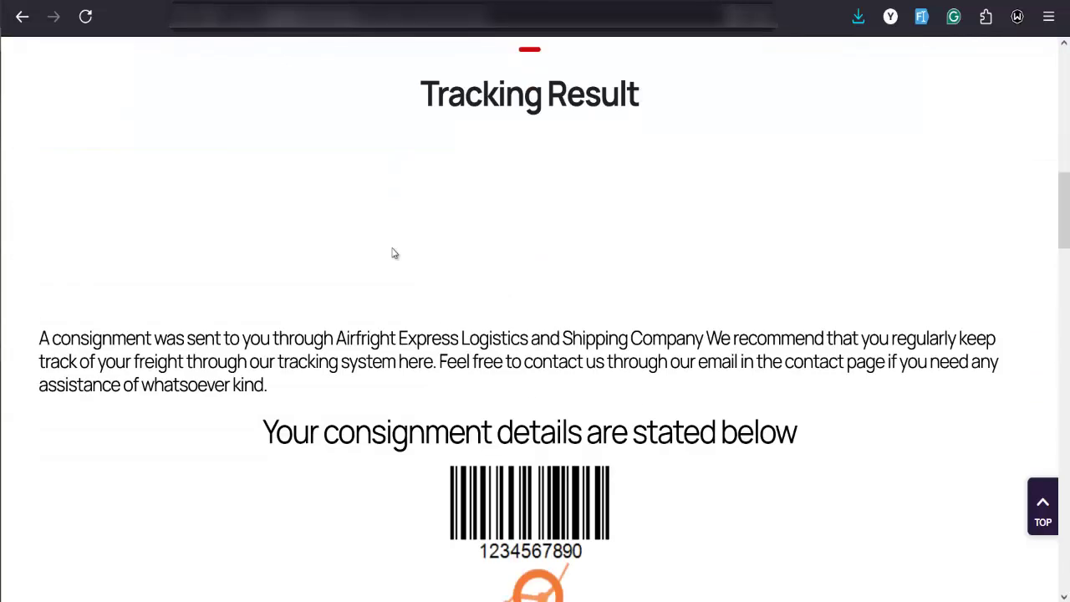
scroll(394, 251, down, 3)
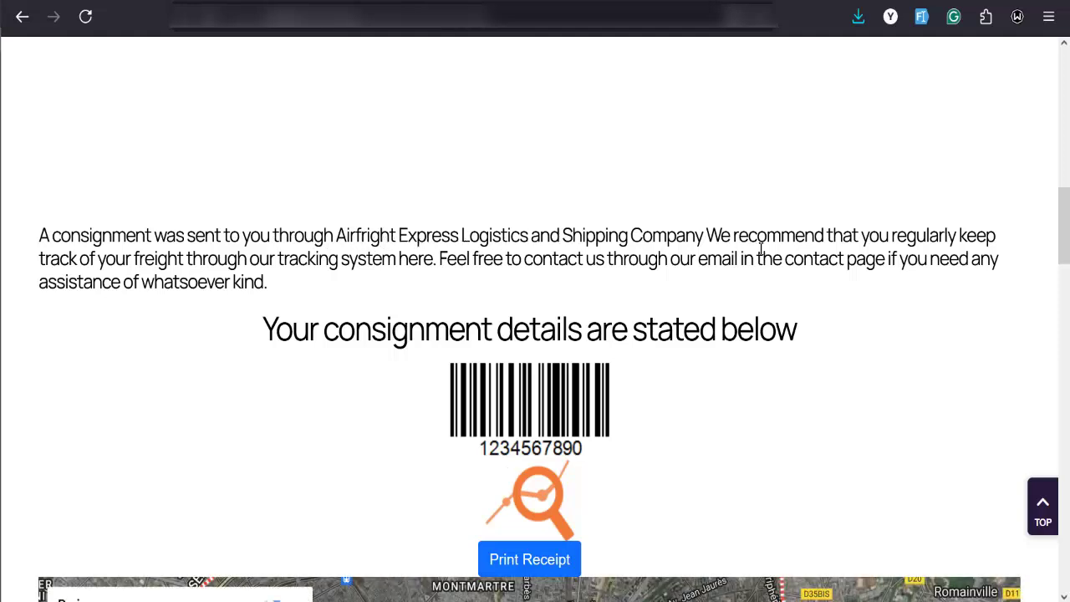
scroll(761, 249, down, 1)
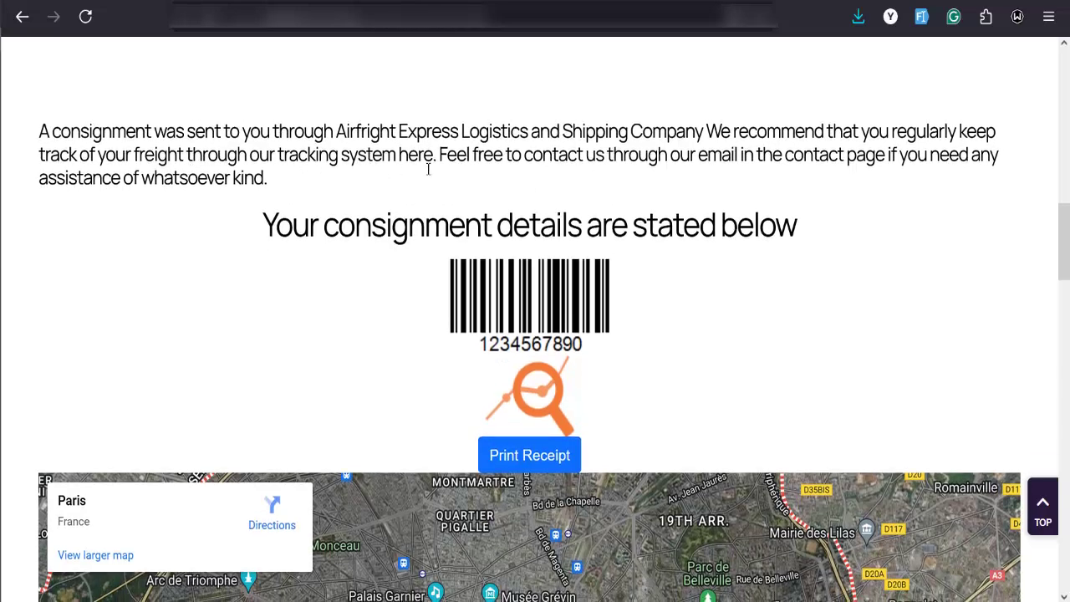
scroll(430, 172, down, 2)
scroll(498, 164, up, 1)
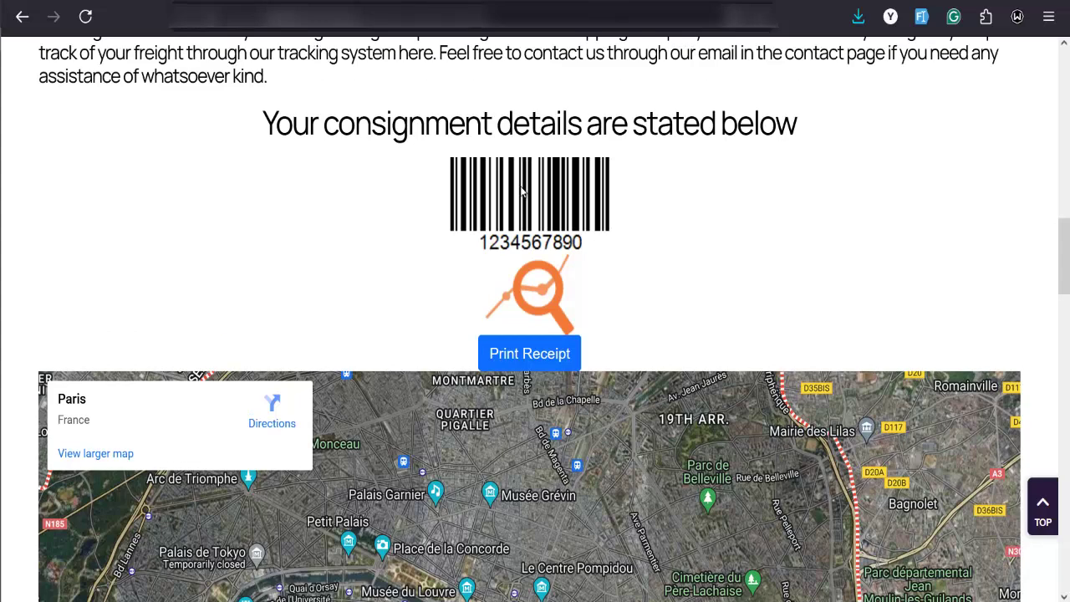
scroll(568, 245, down, 2)
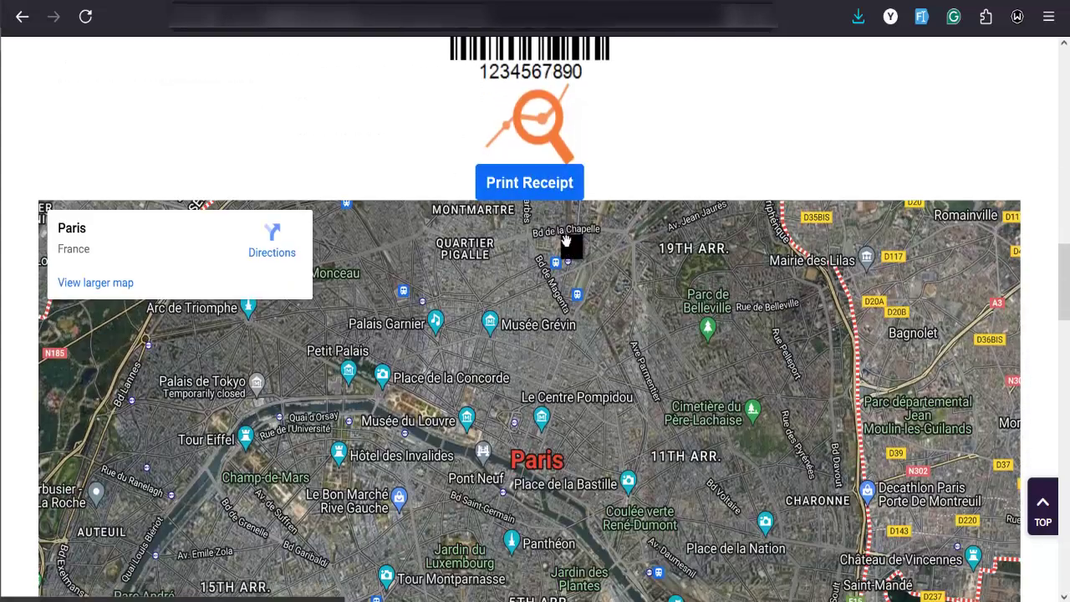
scroll(218, 307, down, 1)
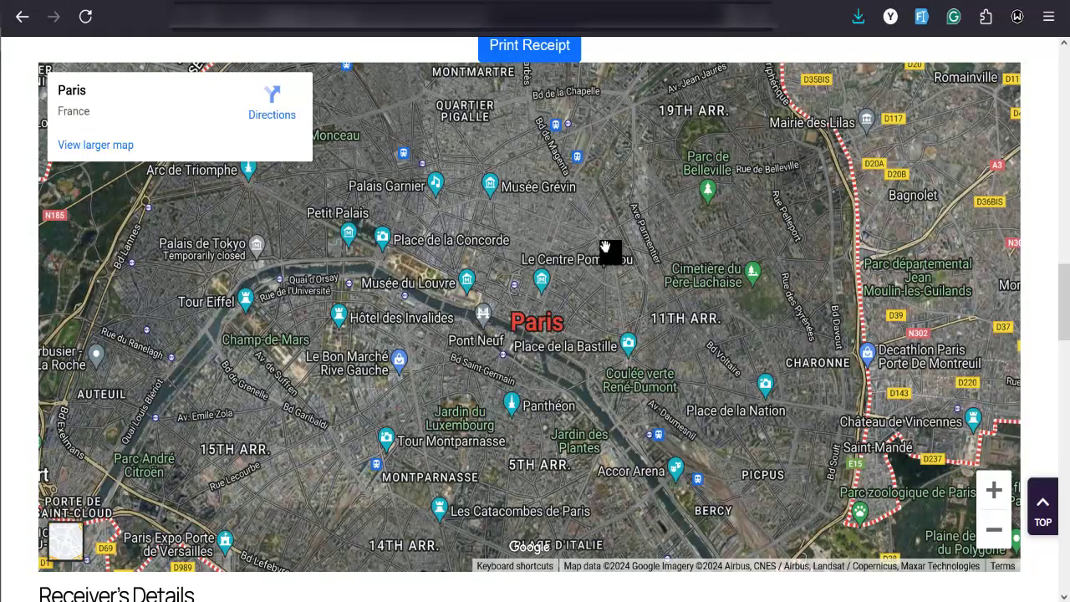
scroll(410, 259, down, 3)
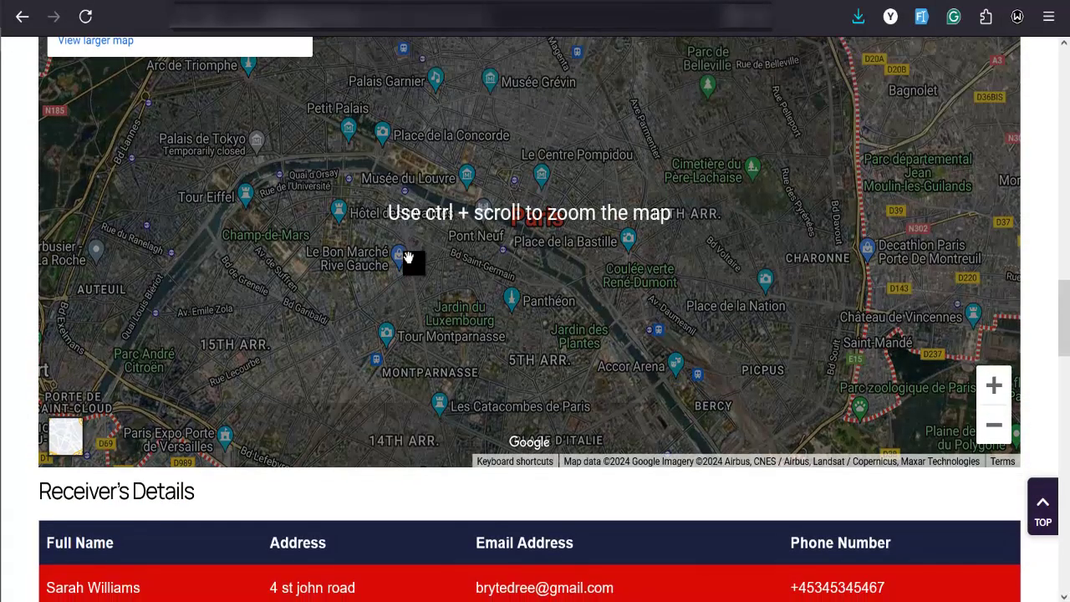
scroll(409, 258, down, 1)
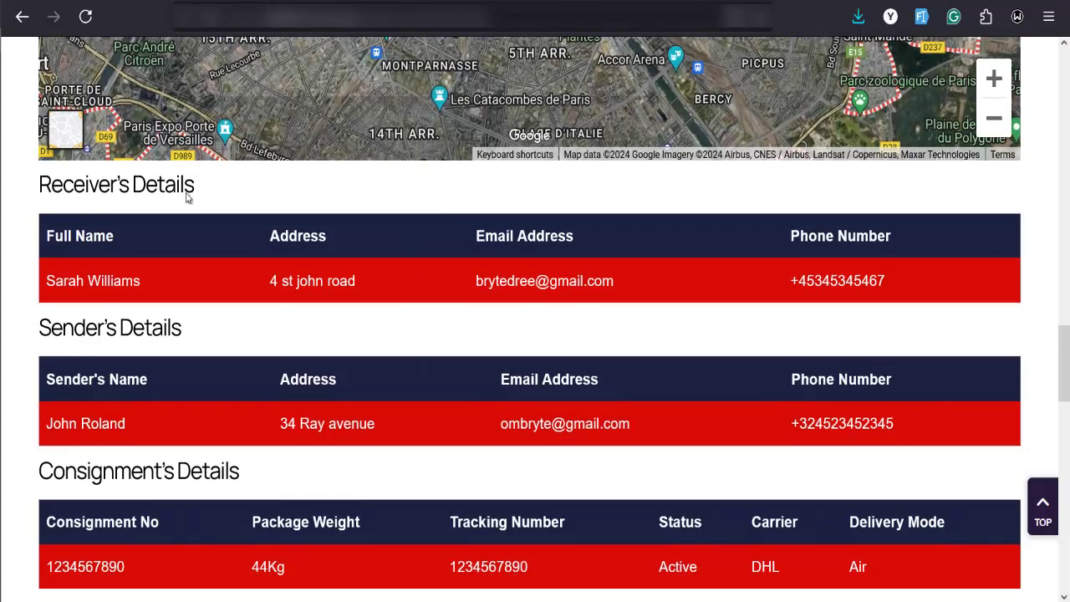
- Examine the tracked shipment's consignment details, route and dates, travel progress, current location and comments
scroll(188, 198, down, 1)
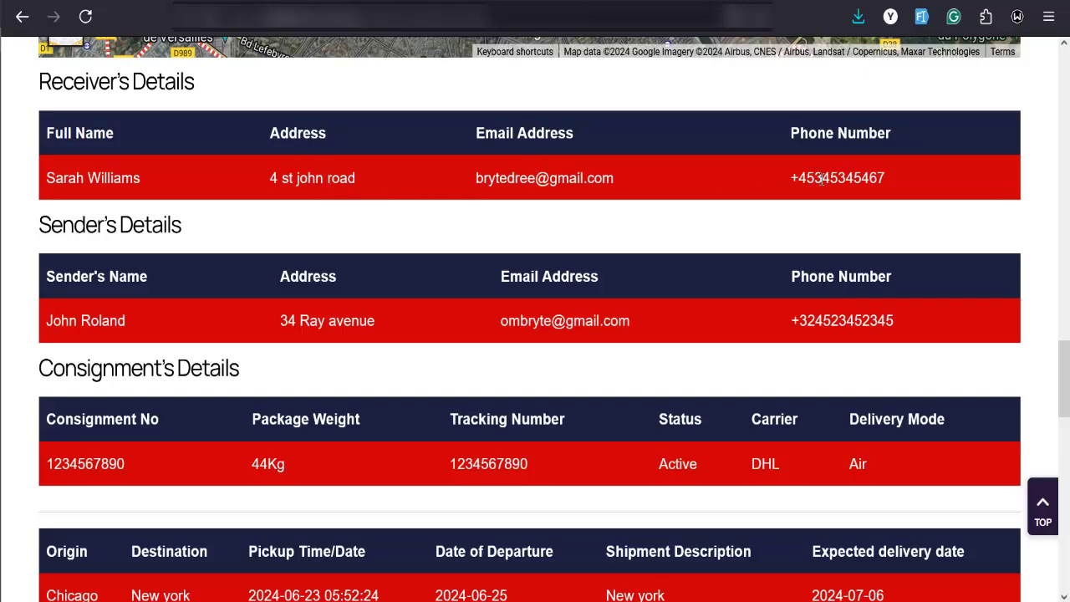
scroll(234, 234, down, 2)
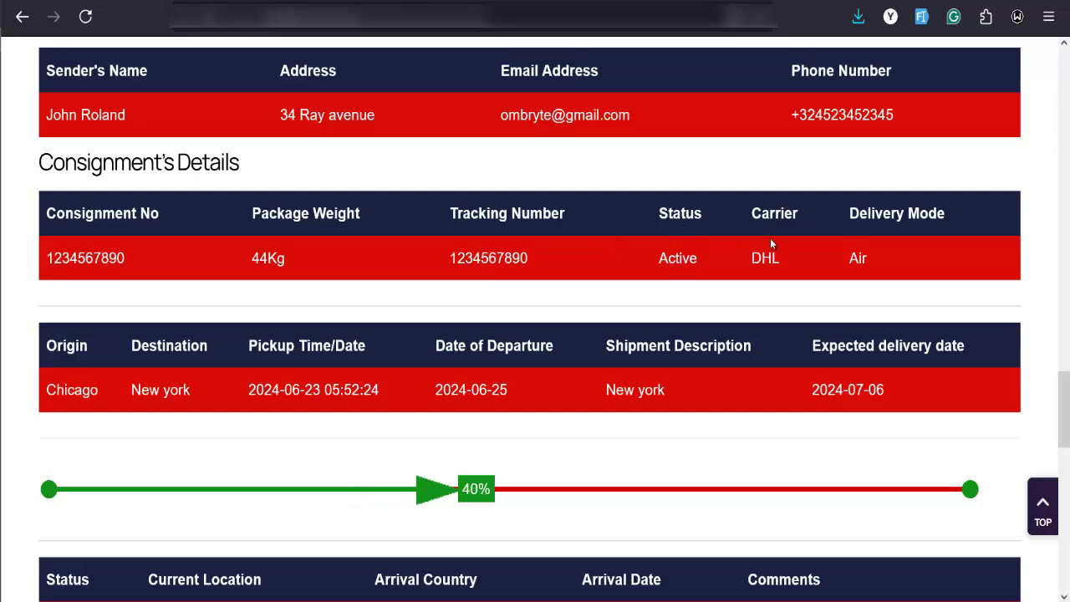
scroll(872, 216, down, 1)
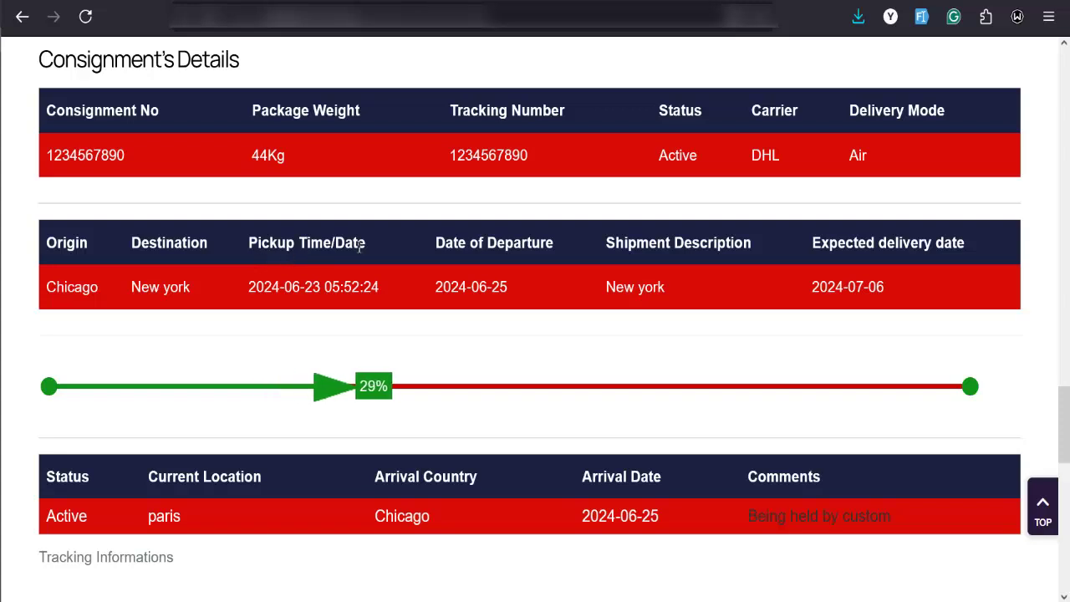
scroll(372, 249, down, 1)
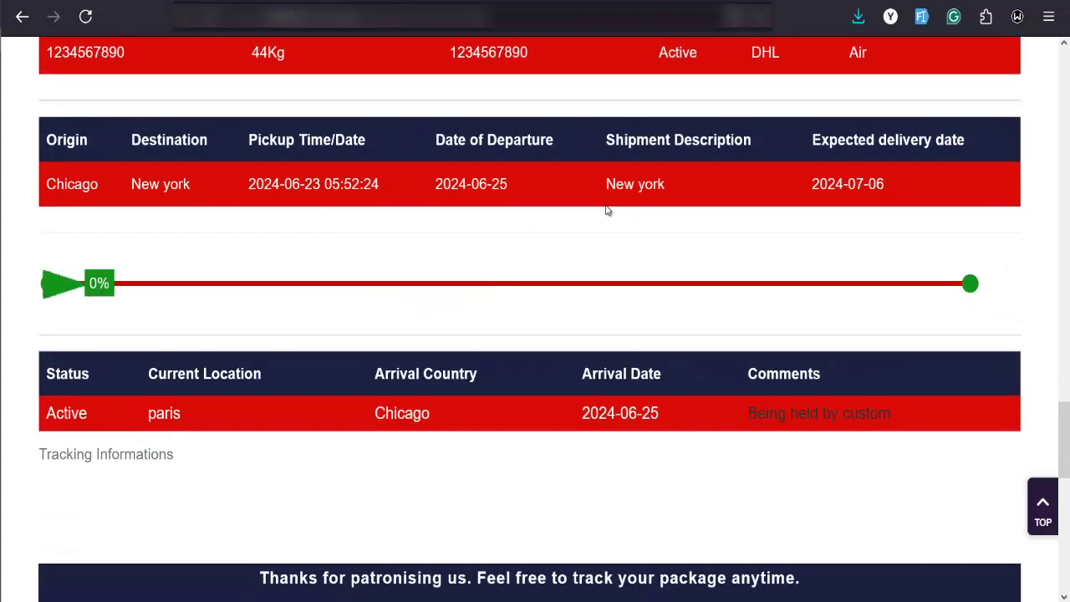
scroll(608, 210, down, 1)
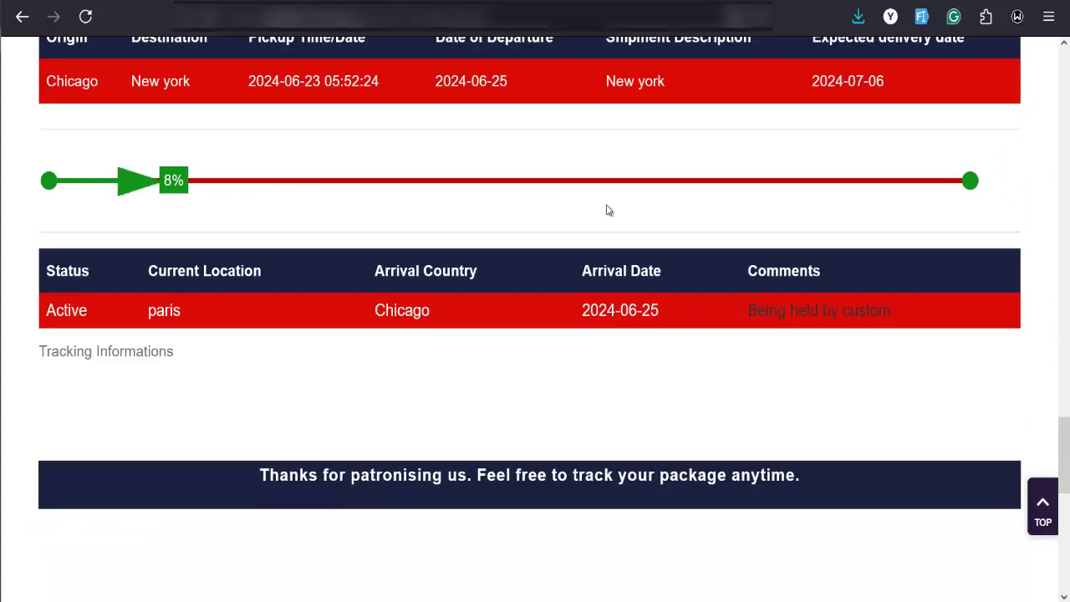
scroll(607, 210, up, 1)
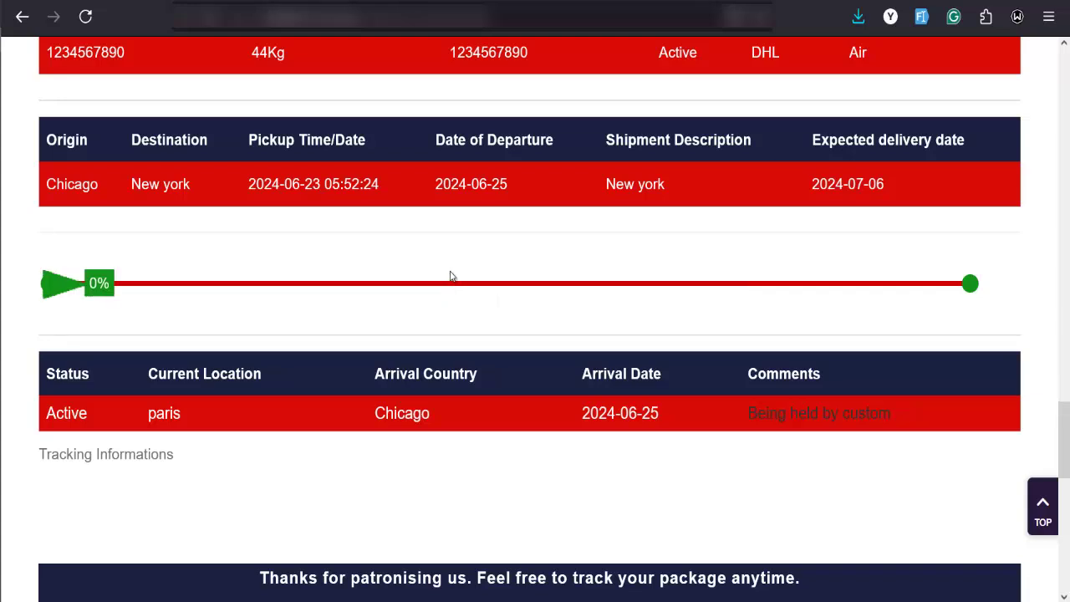
scroll(451, 277, down, 1)
scroll(451, 272, down, 1)
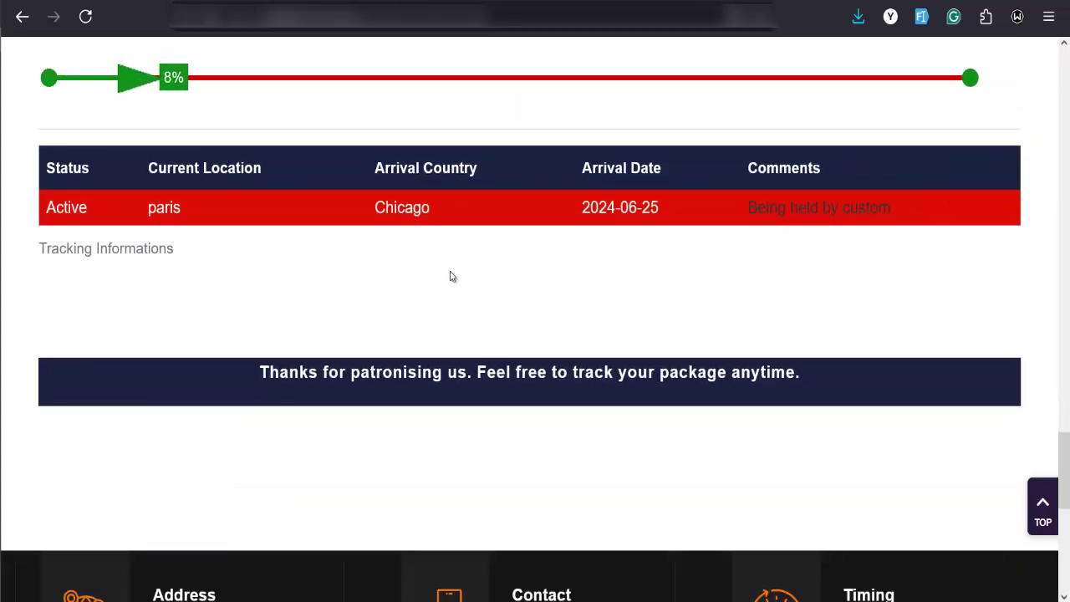
scroll(451, 277, down, 1)
scroll(452, 276, up, 2)
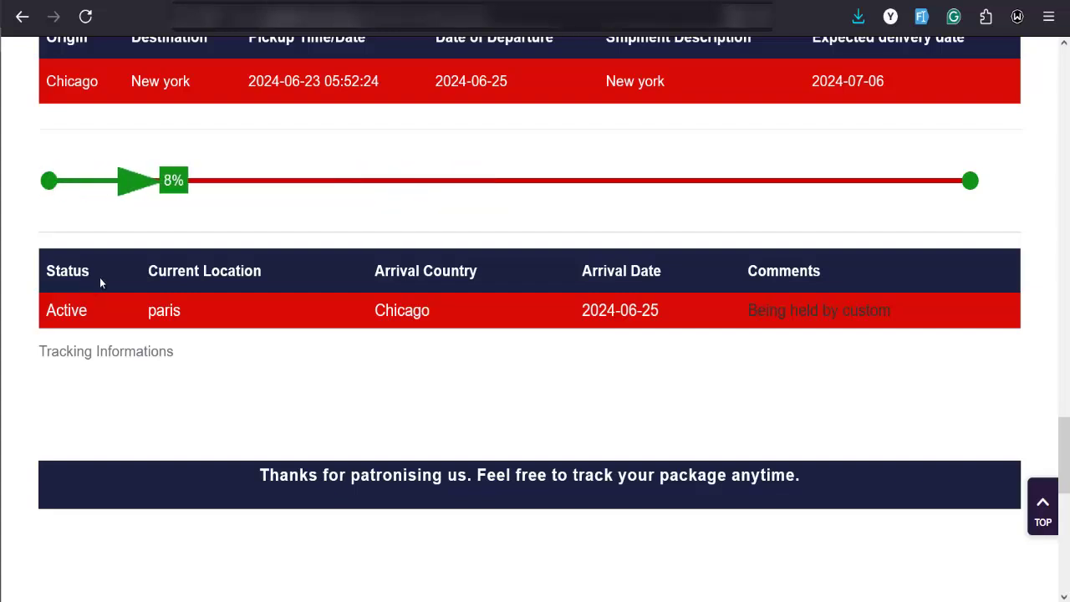
scroll(68, 306, down, 1)
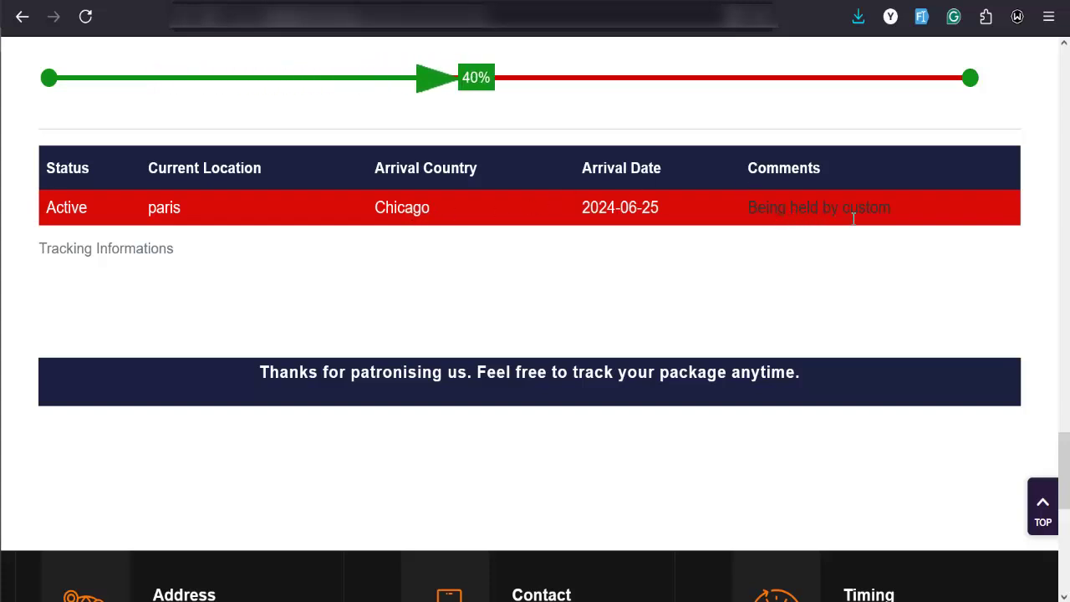
- Look over the closing message and footer of the tracking page and return to the page's header
scroll(644, 261, down, 2)
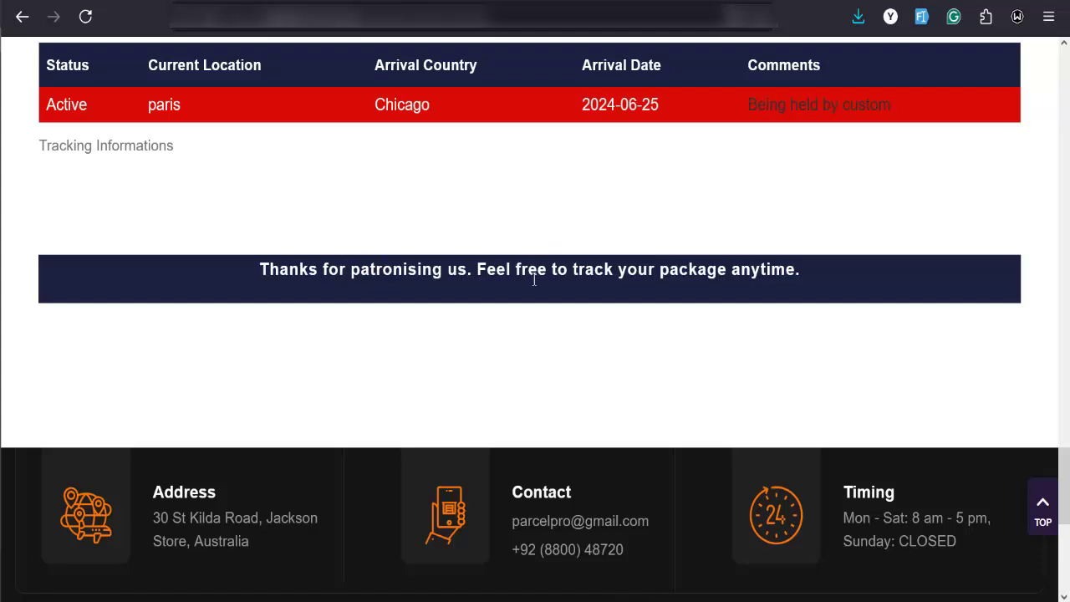
scroll(534, 279, down, 5)
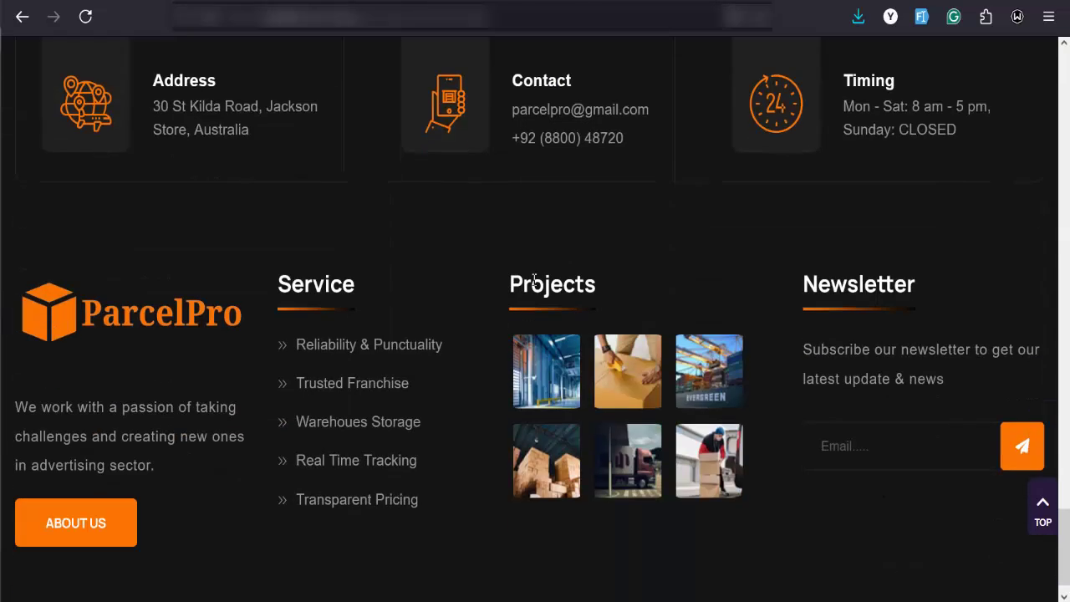
scroll(532, 281, up, 8)
scroll(531, 282, up, 6)
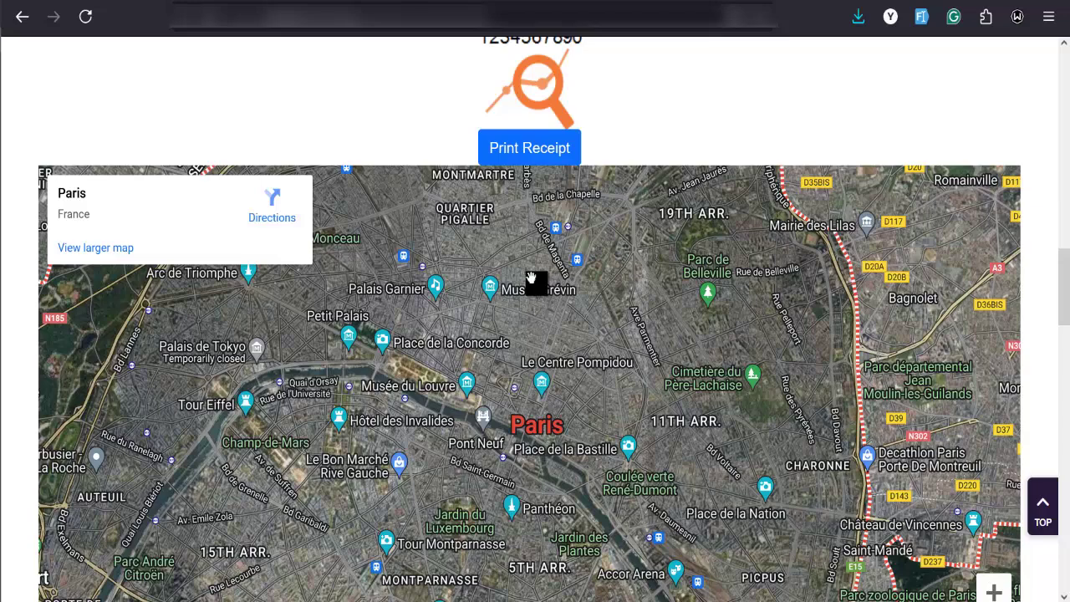
scroll(531, 278, up, 15)
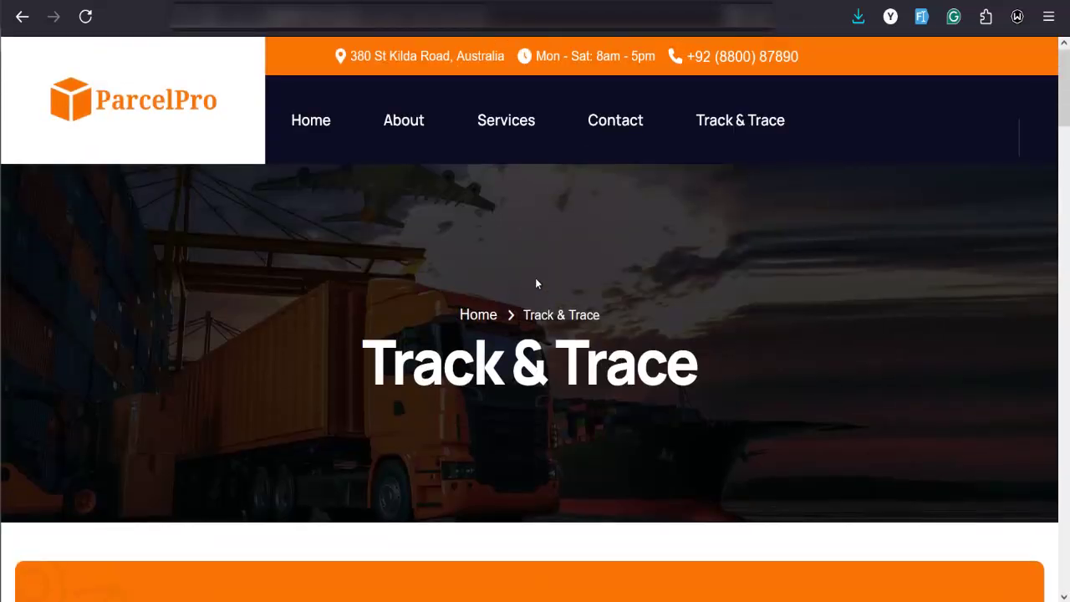
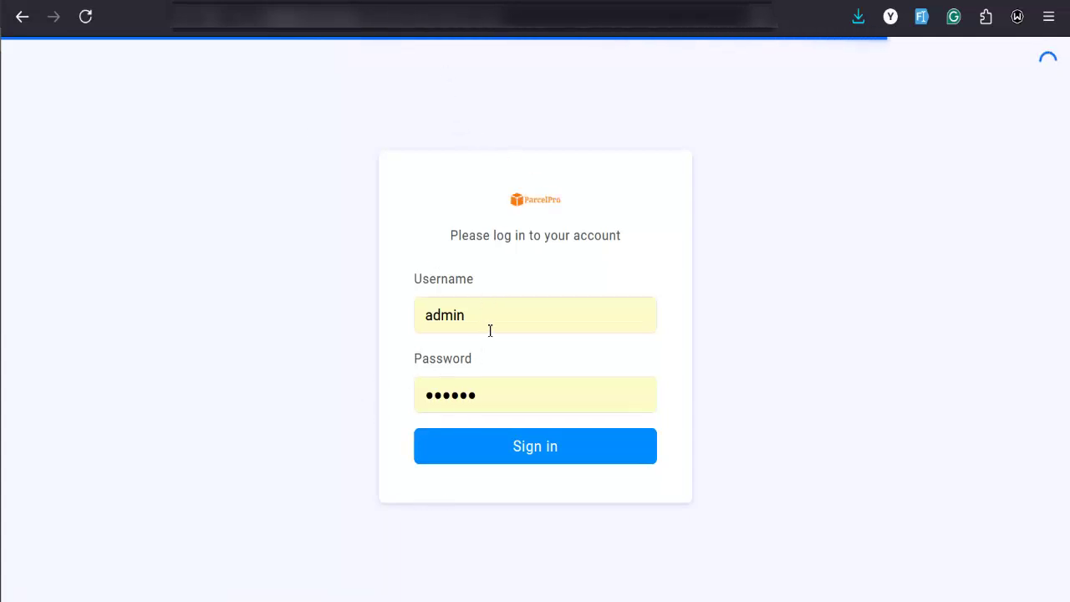
- Sign in to the ParcelPro admin area with the prefilled username and password
click(526, 456)
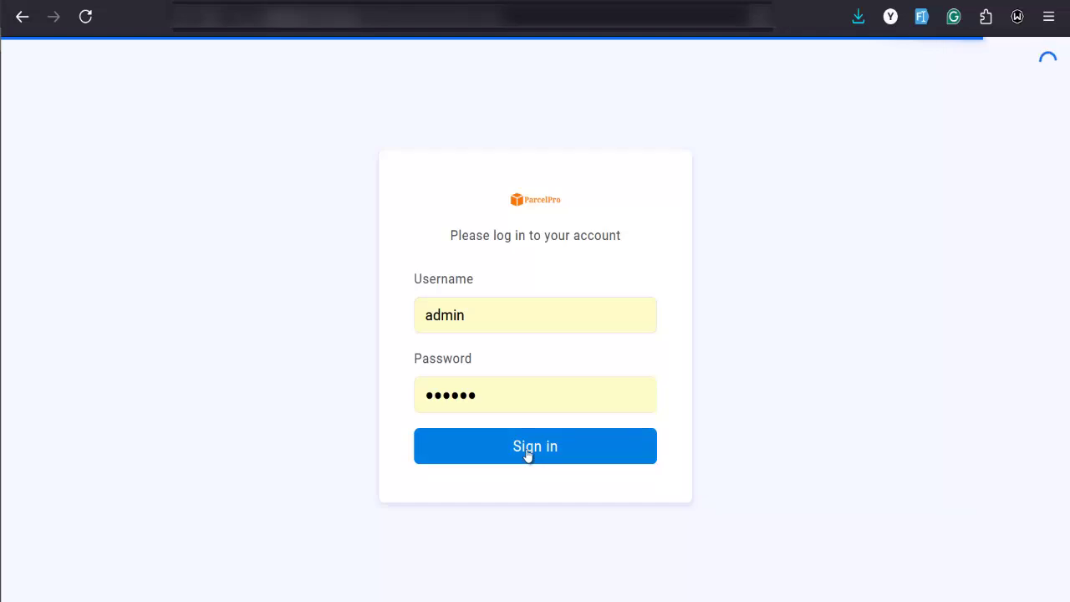
click(526, 455)
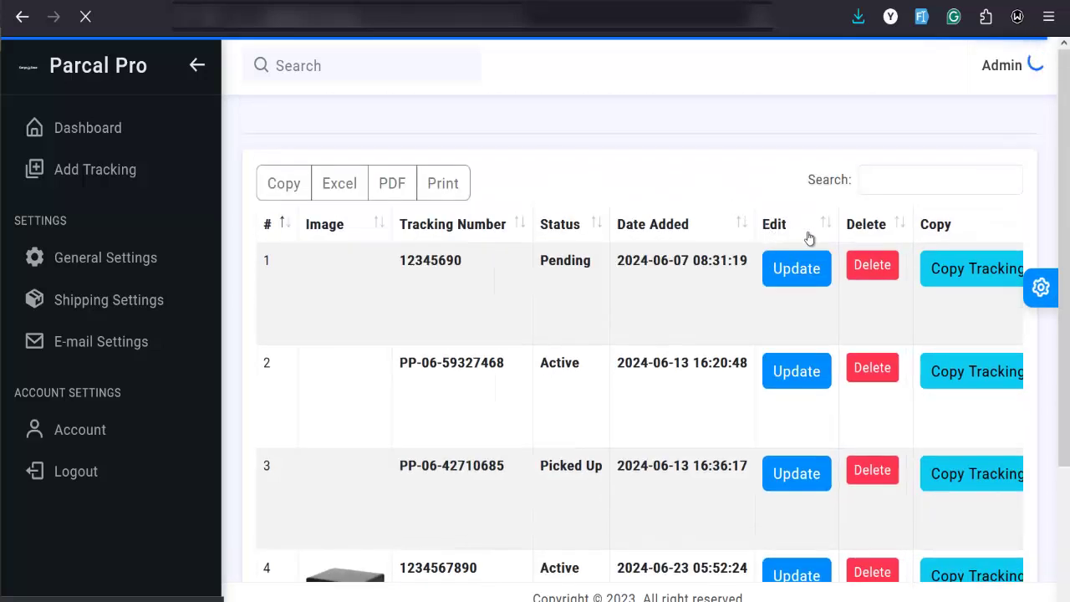
- Examine the dashboard's list of shipments, including their images, tracking numbers, statuses and the actions available for each
scroll(418, 518, down, 2)
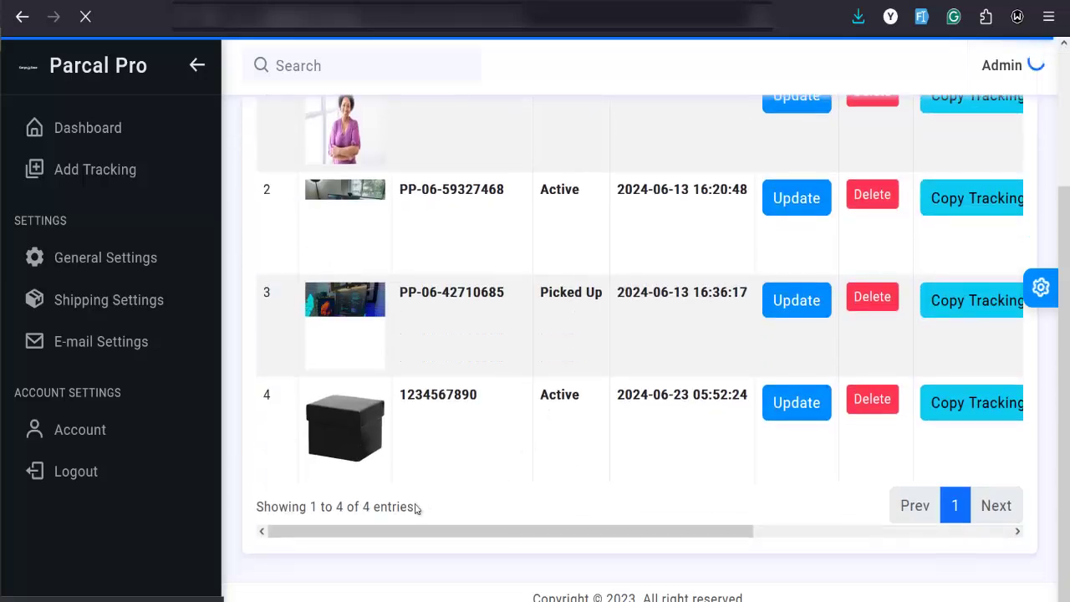
drag(420, 533, 678, 544)
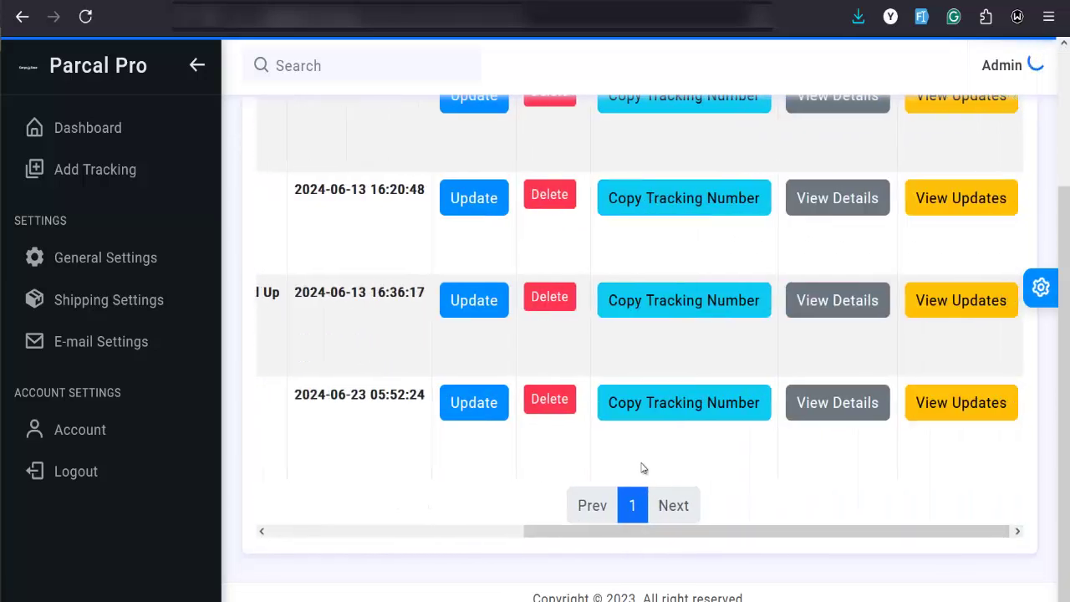
scroll(640, 466, up, 2)
scroll(642, 466, down, 2)
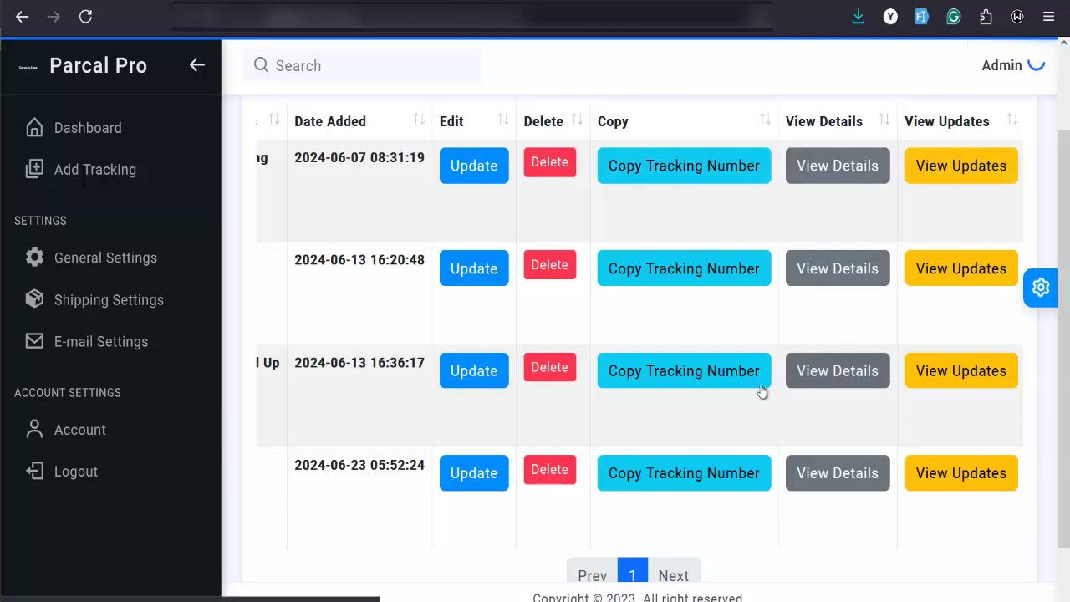
scroll(760, 390, down, 1)
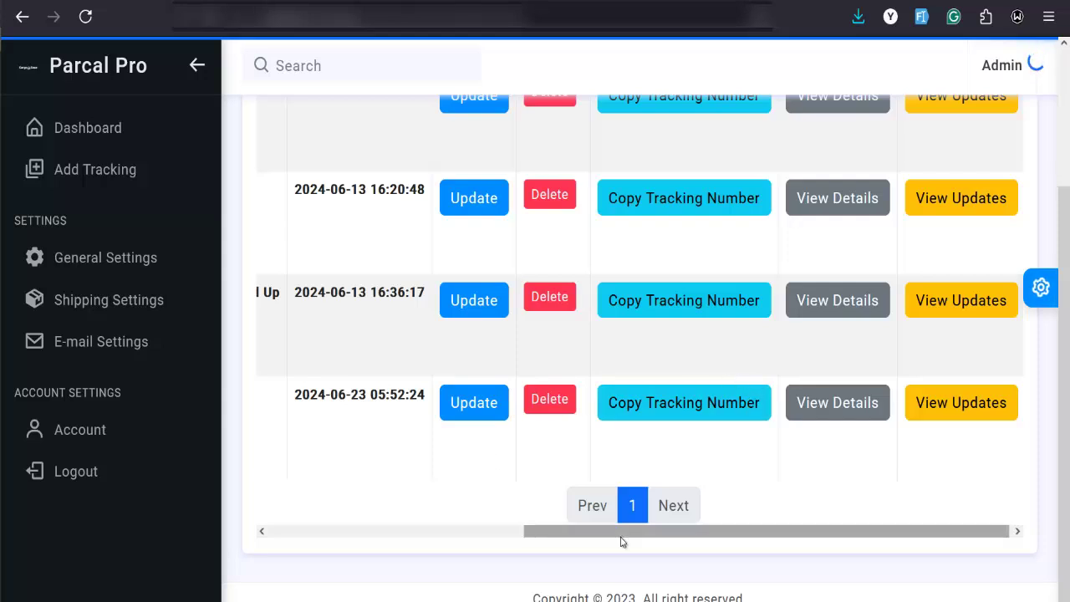
drag(616, 538, 245, 515)
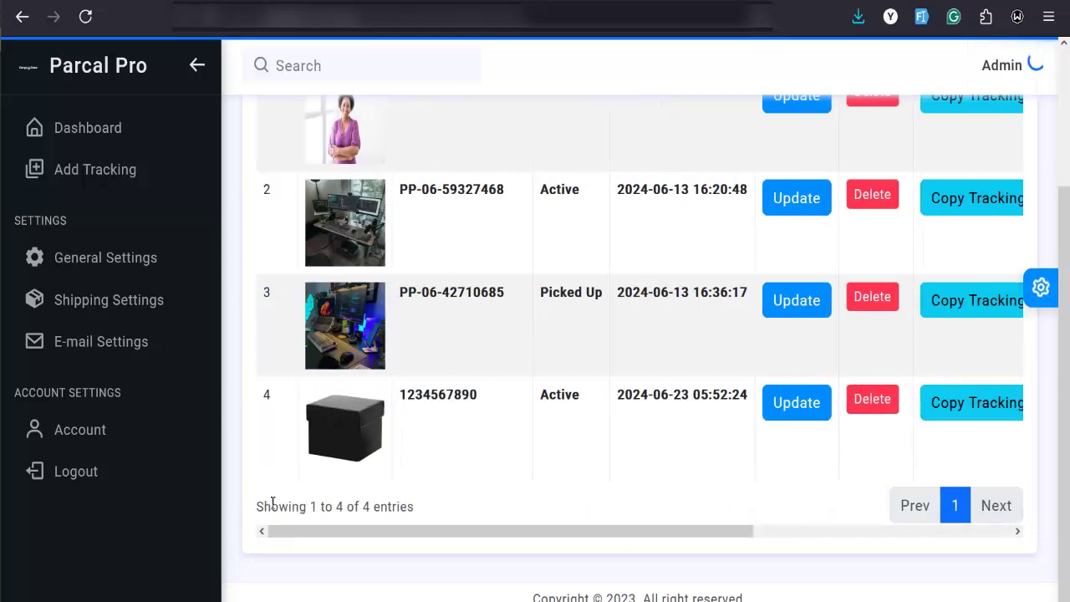
scroll(324, 439, up, 2)
scroll(326, 435, down, 1)
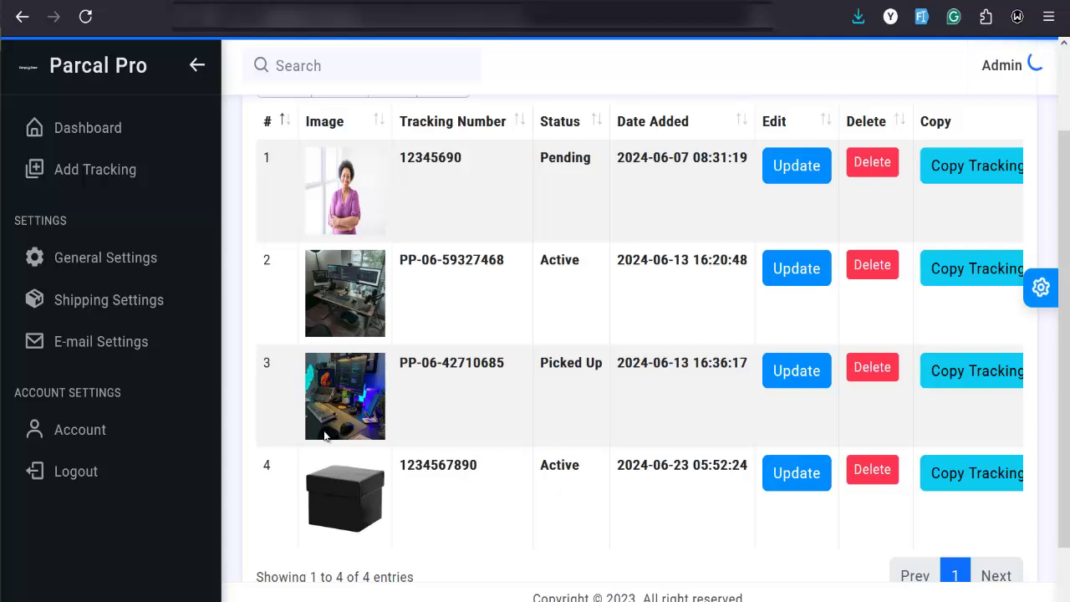
scroll(326, 435, down, 1)
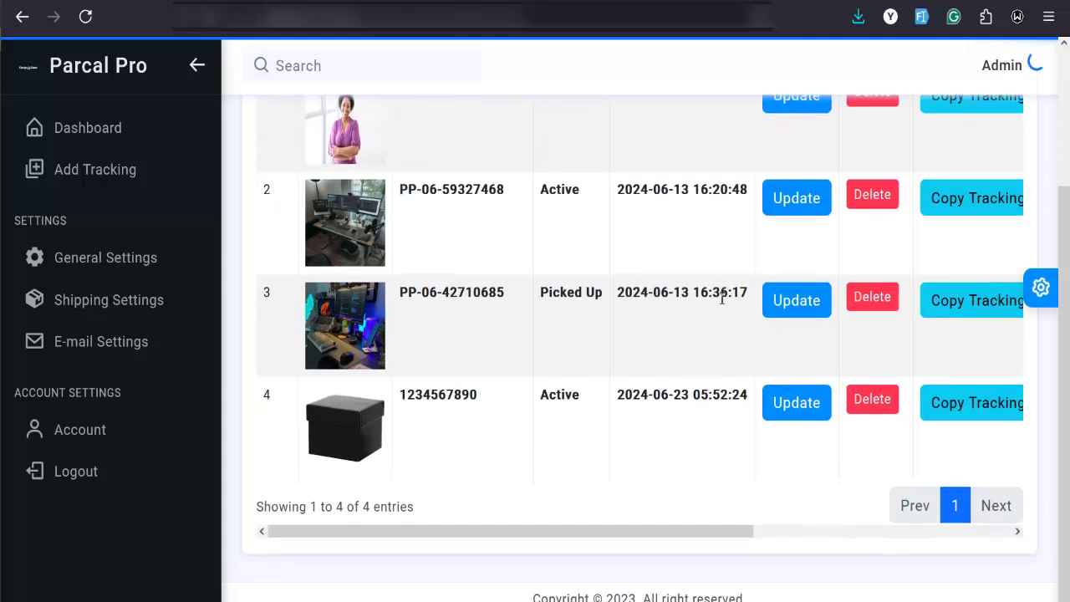
- Open the update form of the third shipment in the list and look over its tracking, status, location and cost fields
click(805, 301)
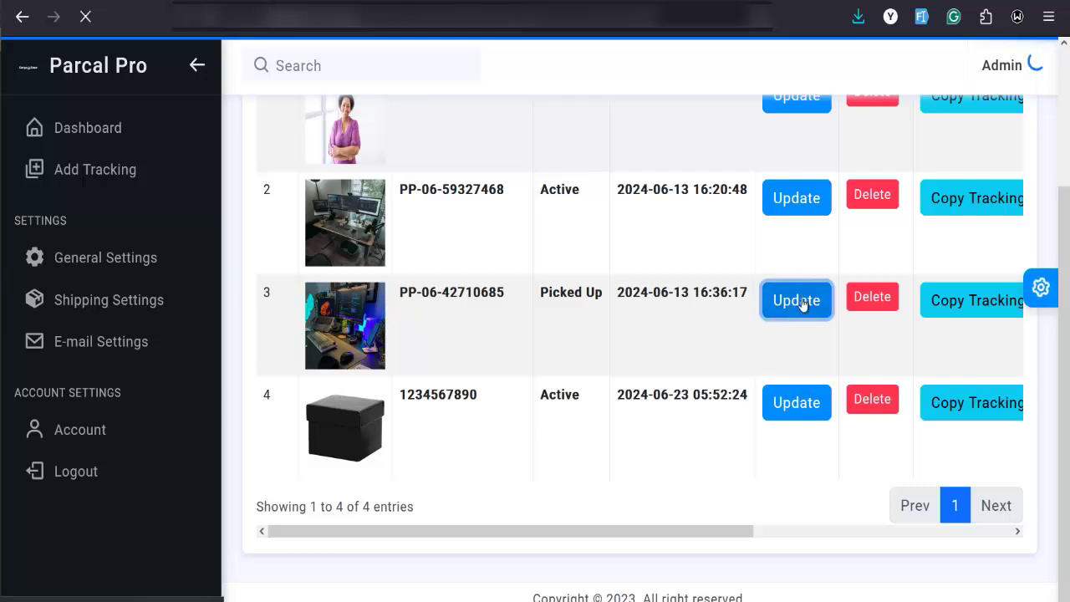
scroll(301, 250, down, 3)
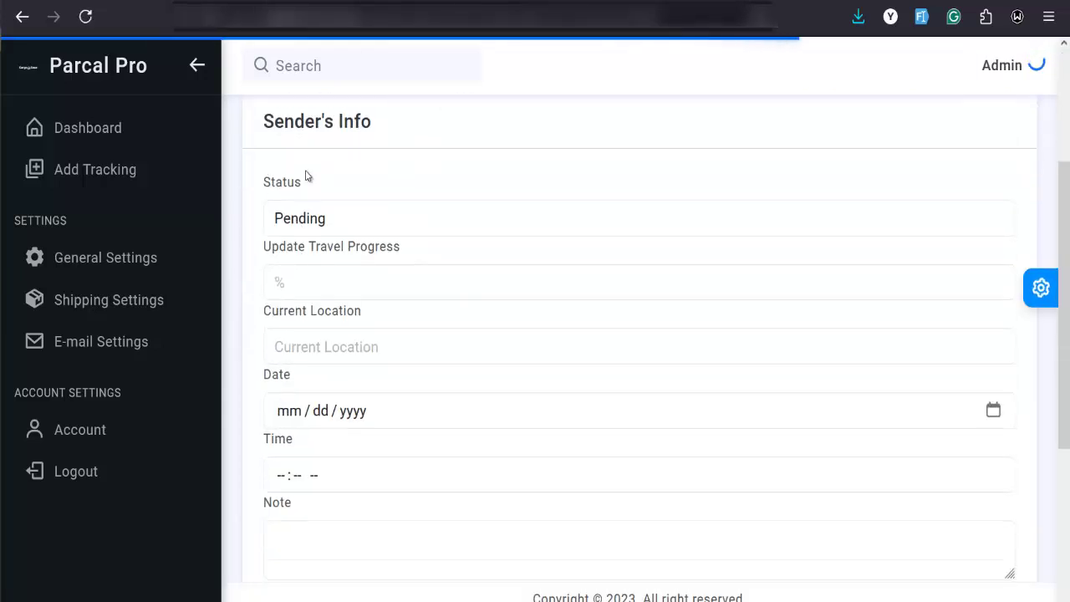
scroll(413, 210, down, 1)
scroll(413, 213, up, 4)
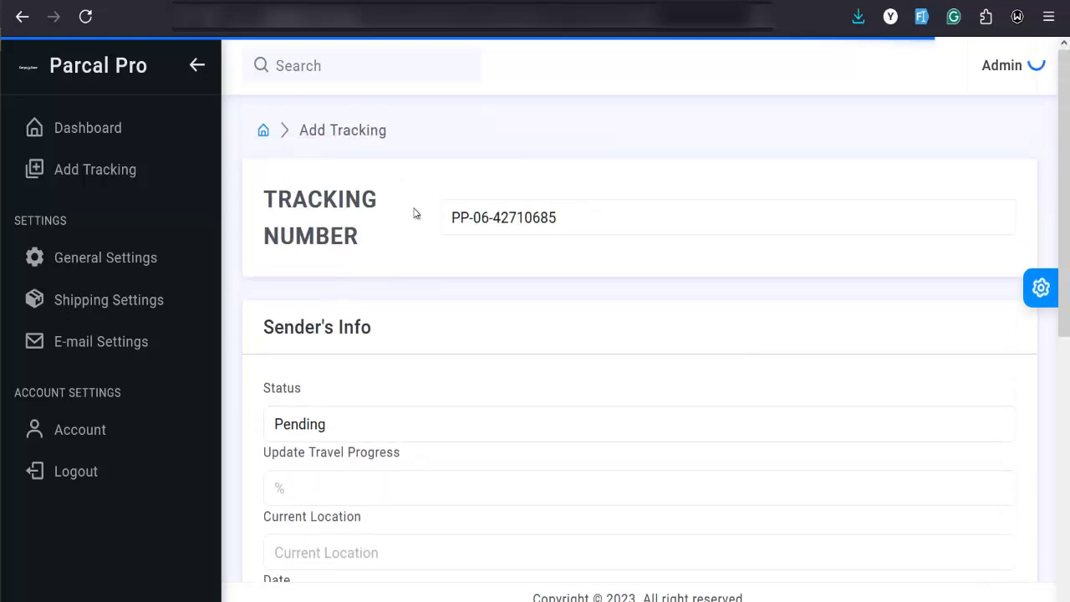
scroll(413, 213, down, 3)
scroll(413, 213, down, 1)
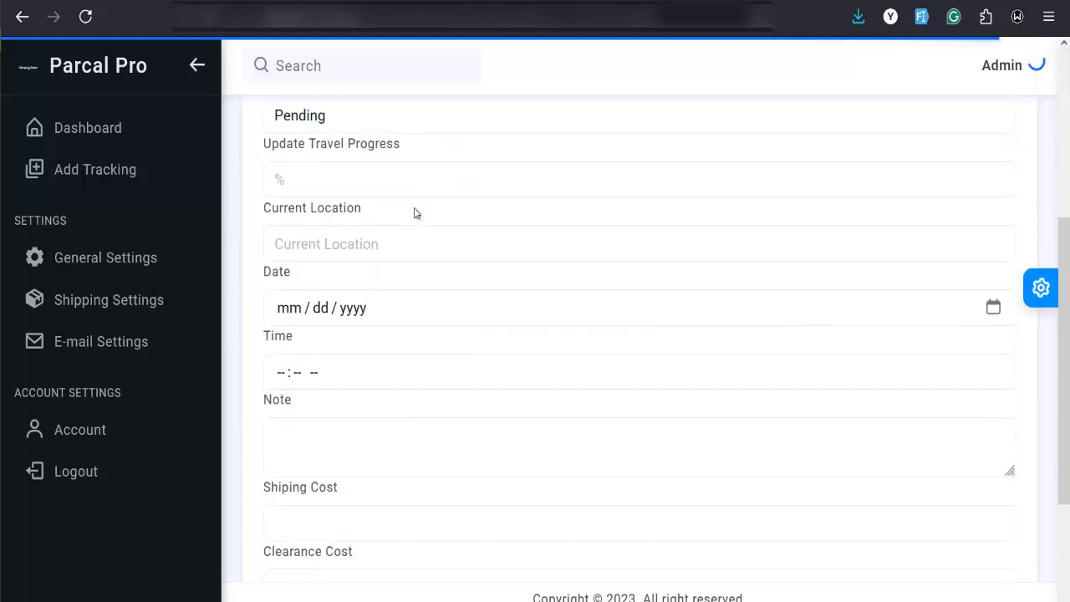
scroll(413, 213, up, 4)
scroll(437, 210, down, 3)
scroll(437, 210, up, 2)
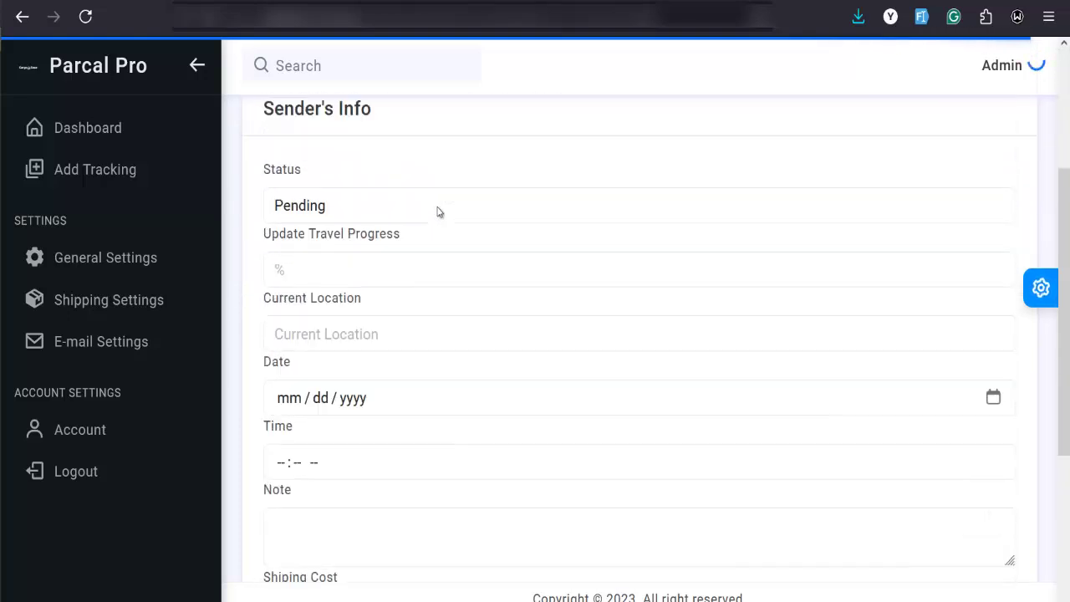
scroll(437, 212, down, 1)
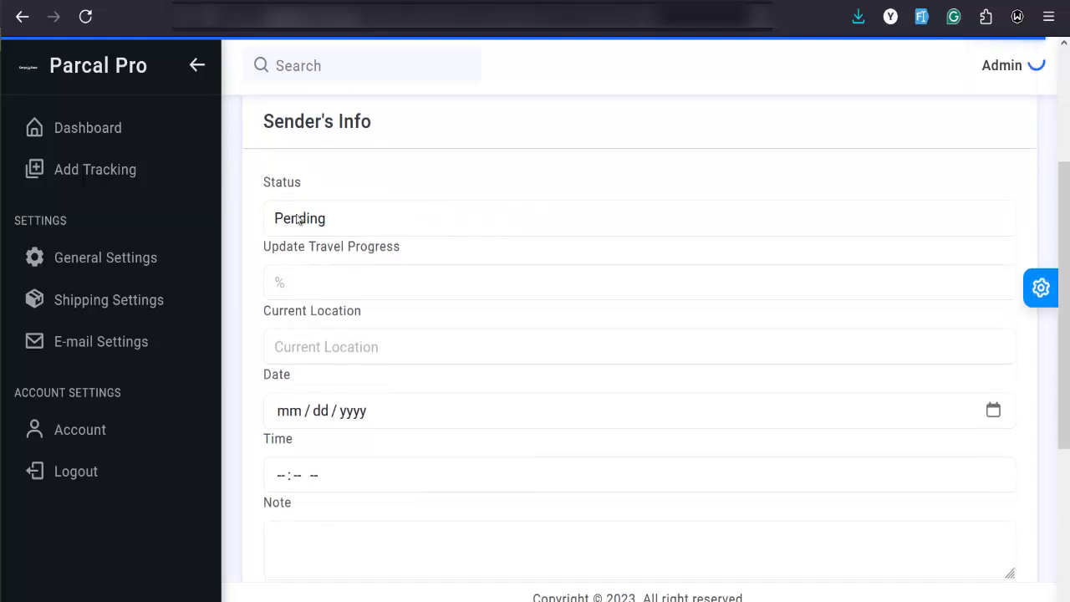
- Set the shipment's status to Inactive and its current location to Denmark
click(350, 219)
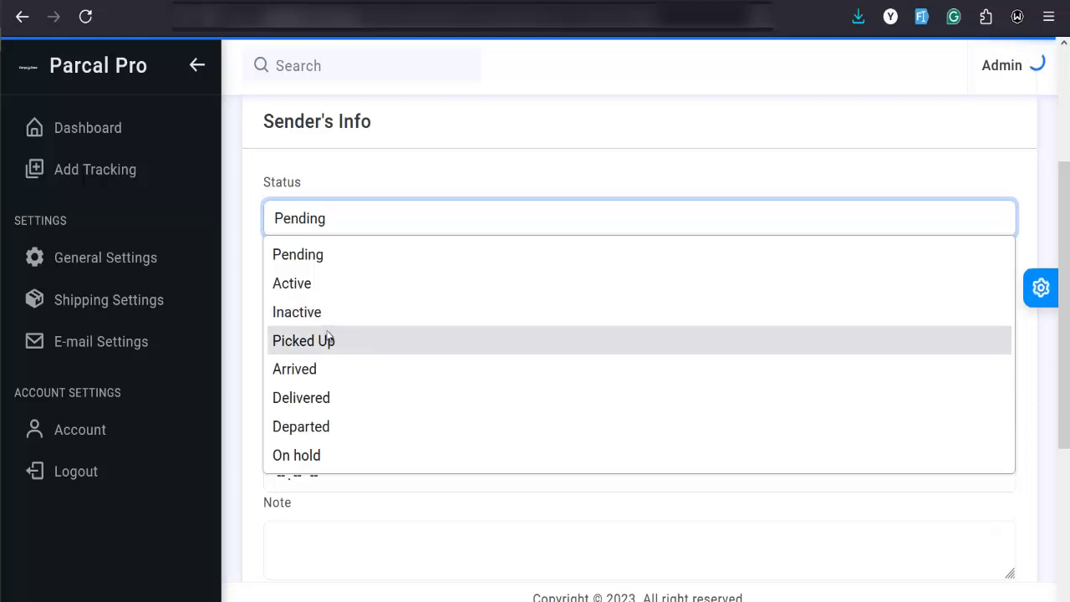
click(306, 312)
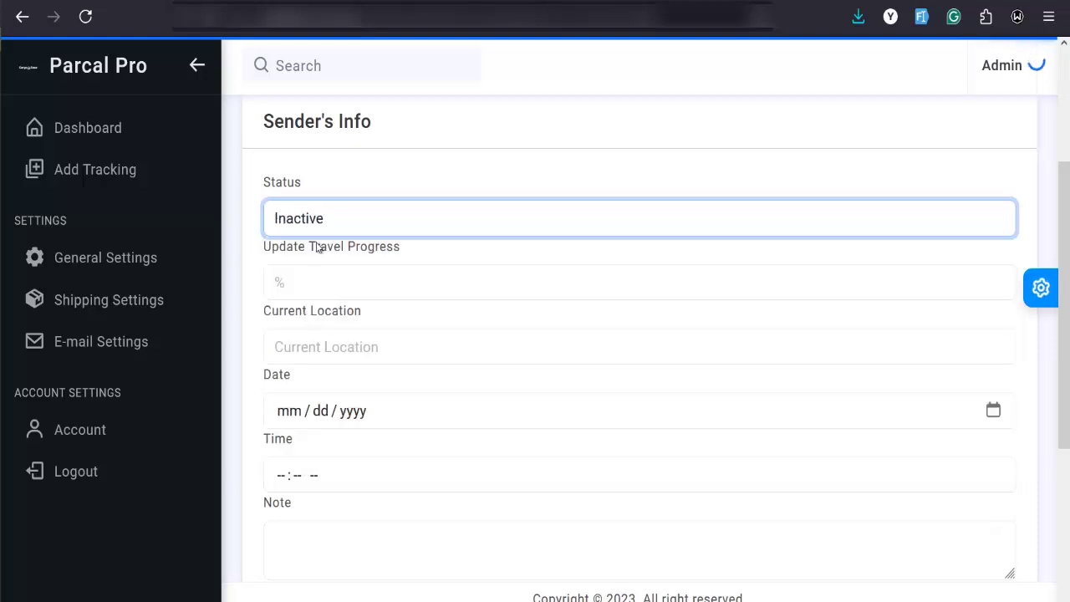
scroll(317, 247, down, 2)
click(329, 243)
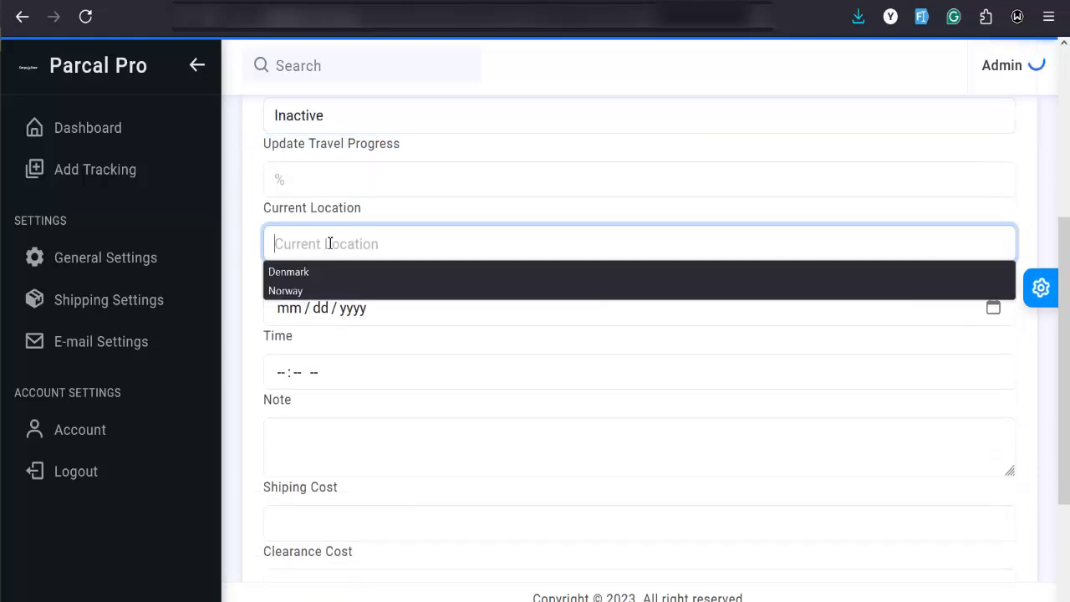
click(326, 271)
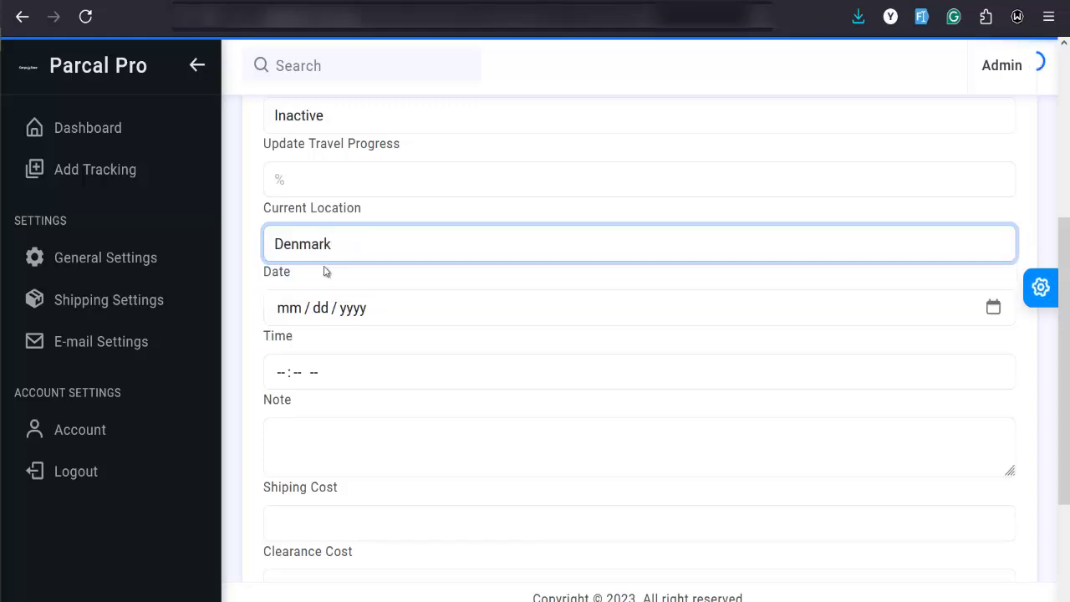
- Set the shipment update's date to 12/02/2022
click(288, 311)
text(12 / 0)
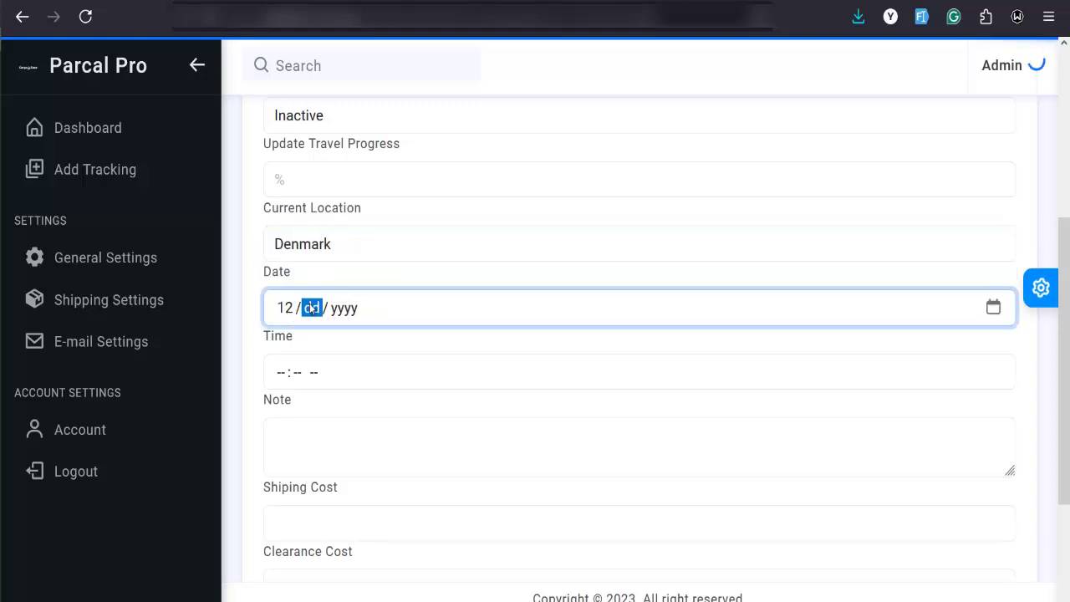
text(2)
click(354, 309)
text(2)
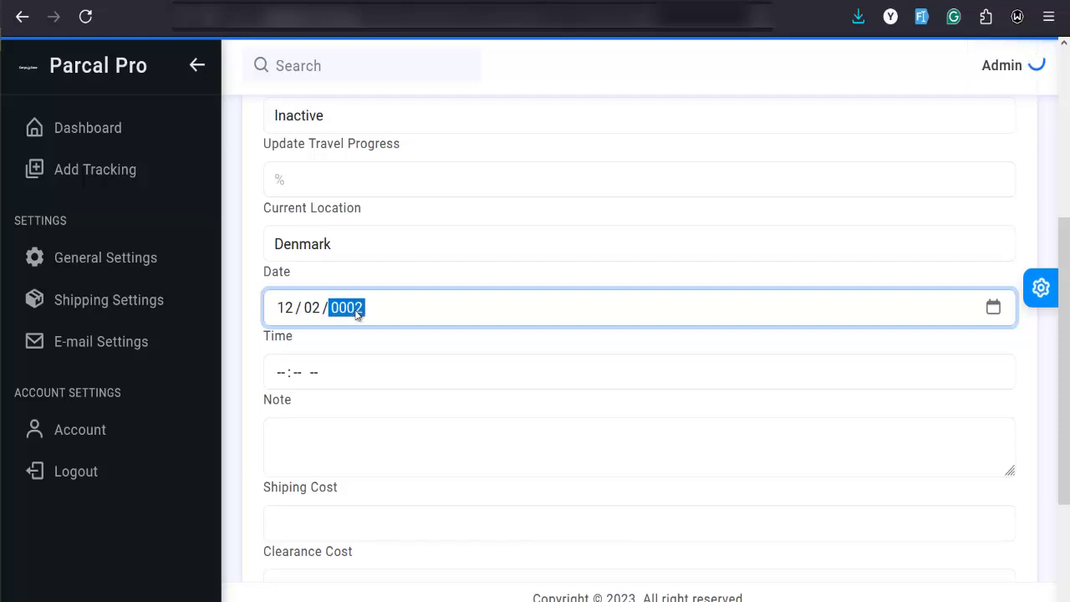
- Set the shipment update's time to 01:02 PM
click(297, 375)
click(292, 381)
text(1 : -- AM)
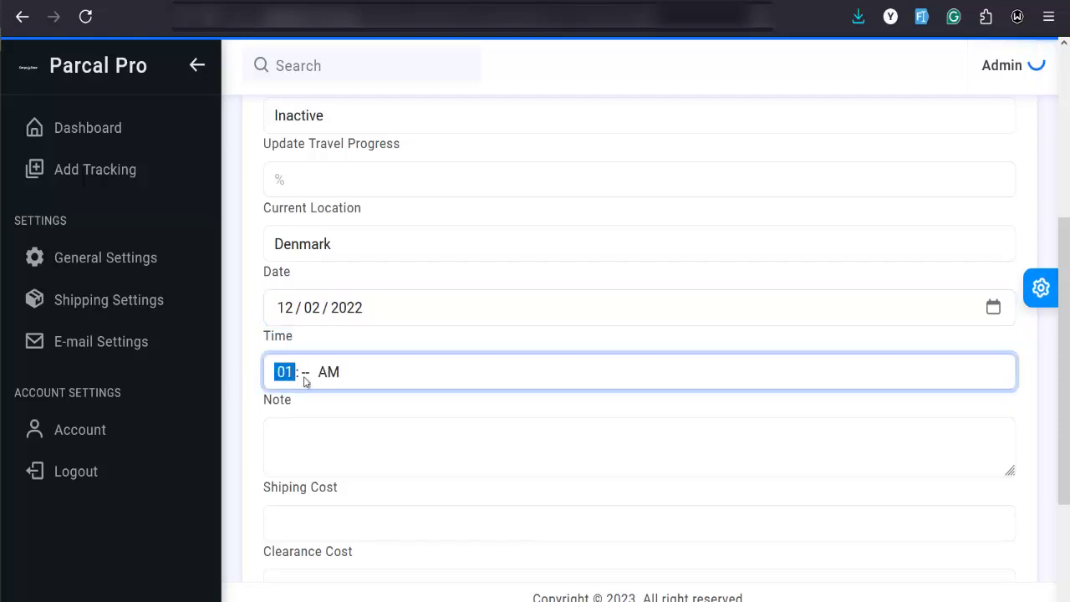
click(305, 381)
text(2)
click(338, 380)
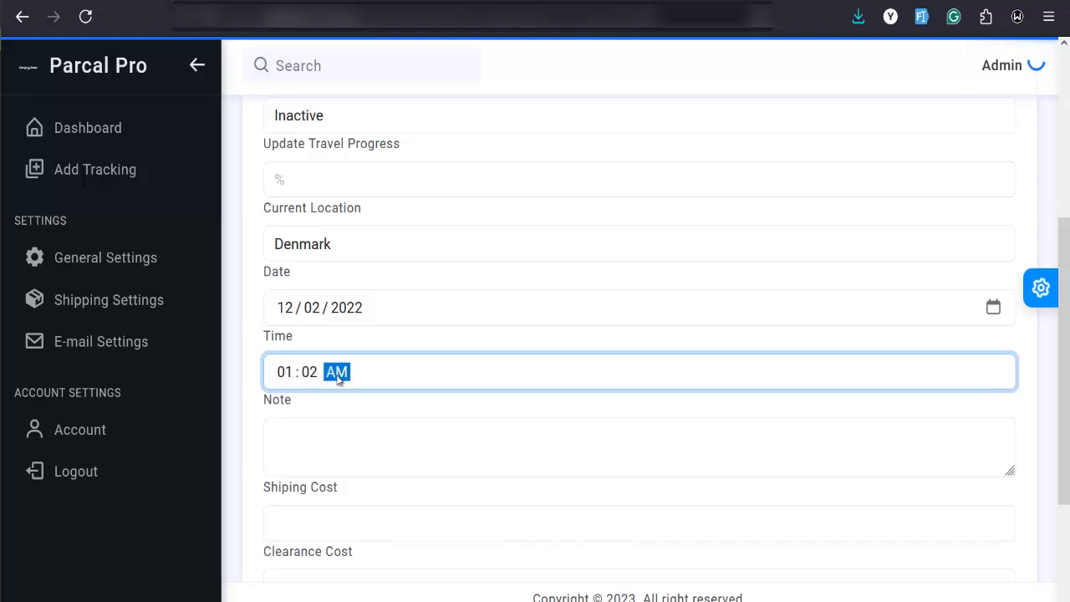
key(p)
- Enter "Being held by custom" as the note for the shipment update
click(311, 437)
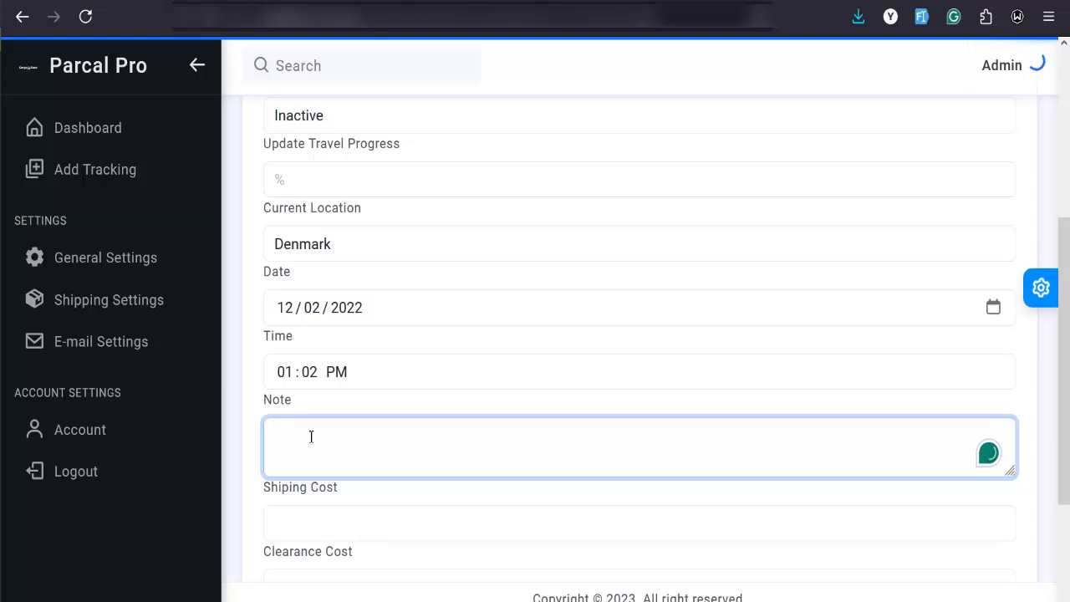
text(Being hel)
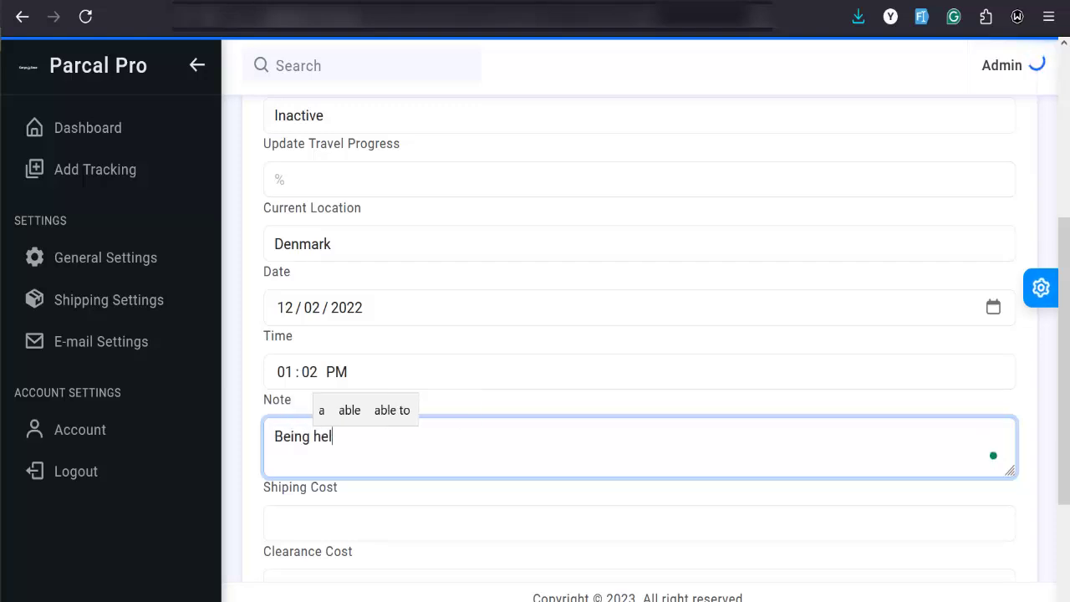
text(d by cust)
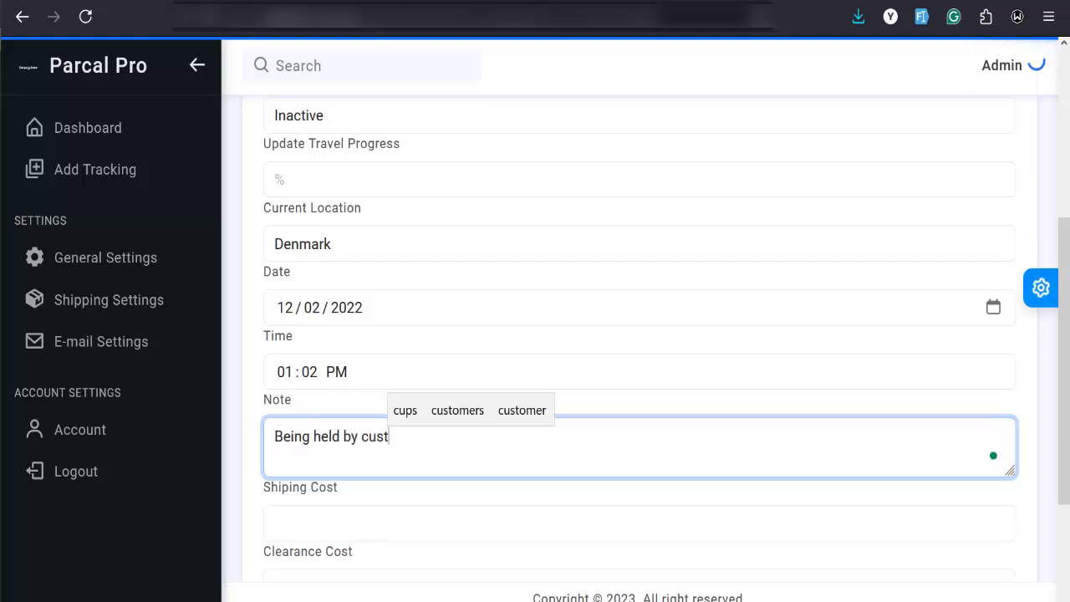
text(om)
- Set the shipping cost to 30 and the clearance cost to 50, and try to submit the update
scroll(318, 438, down, 3)
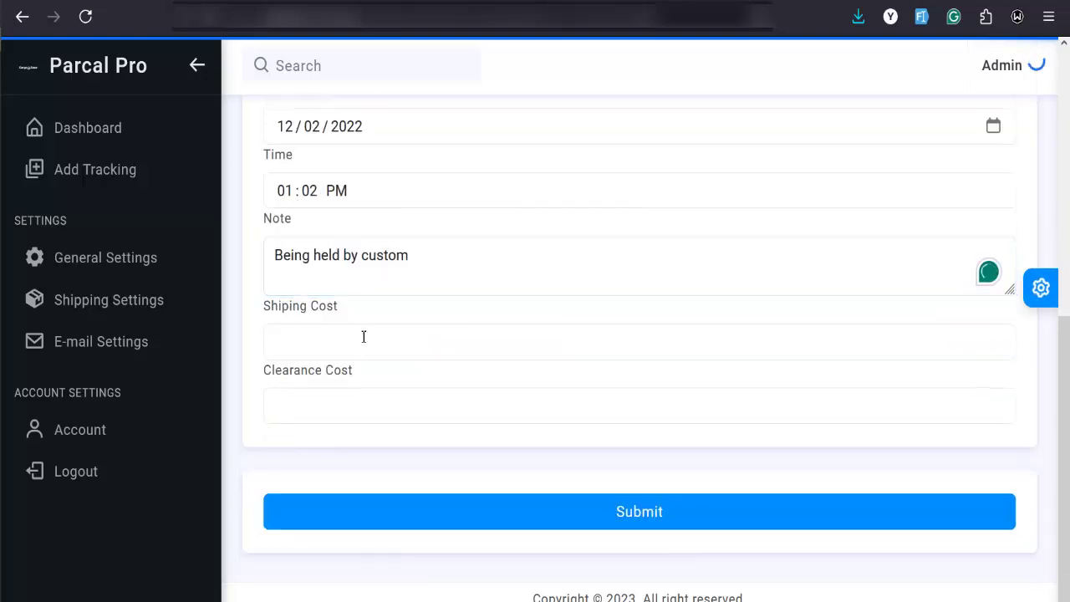
click(364, 336)
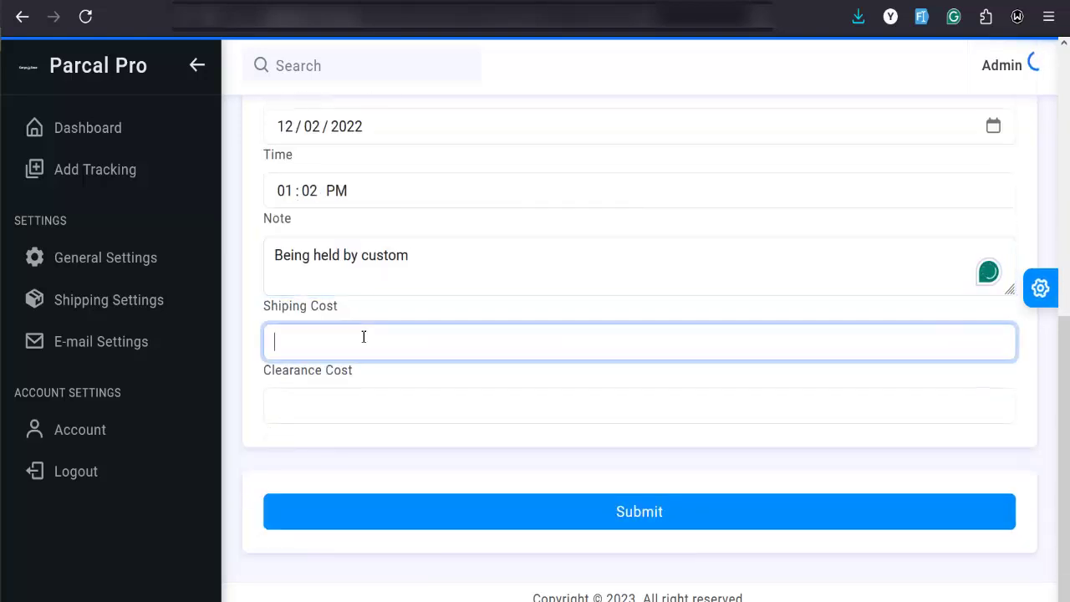
click(382, 416)
text(50)
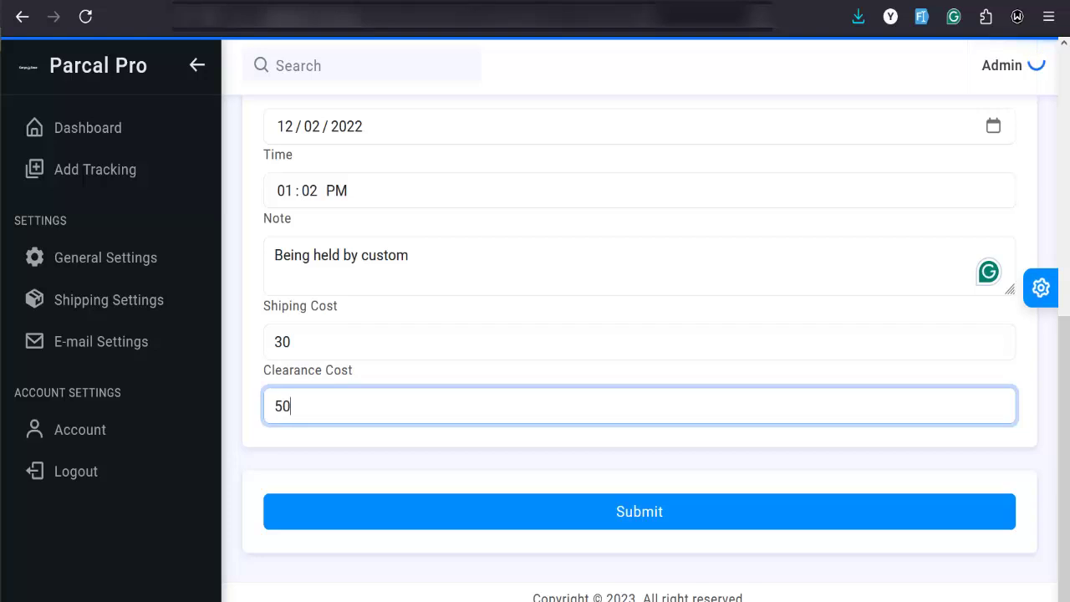
click(649, 509)
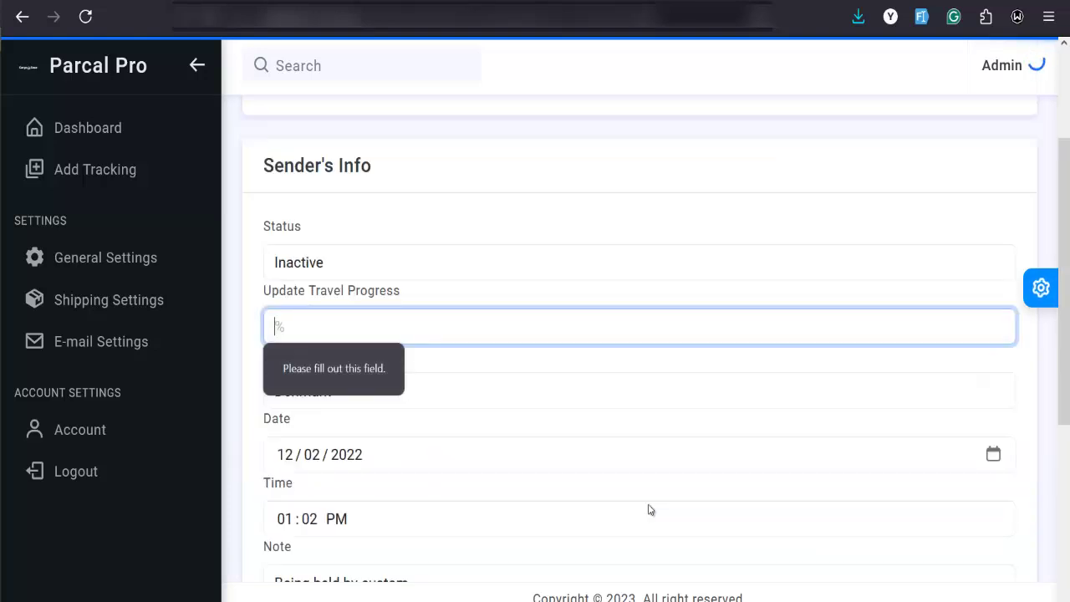
- Set the travel progress to 70 percent and submit the shipment update, acknowledging the message
click(409, 327)
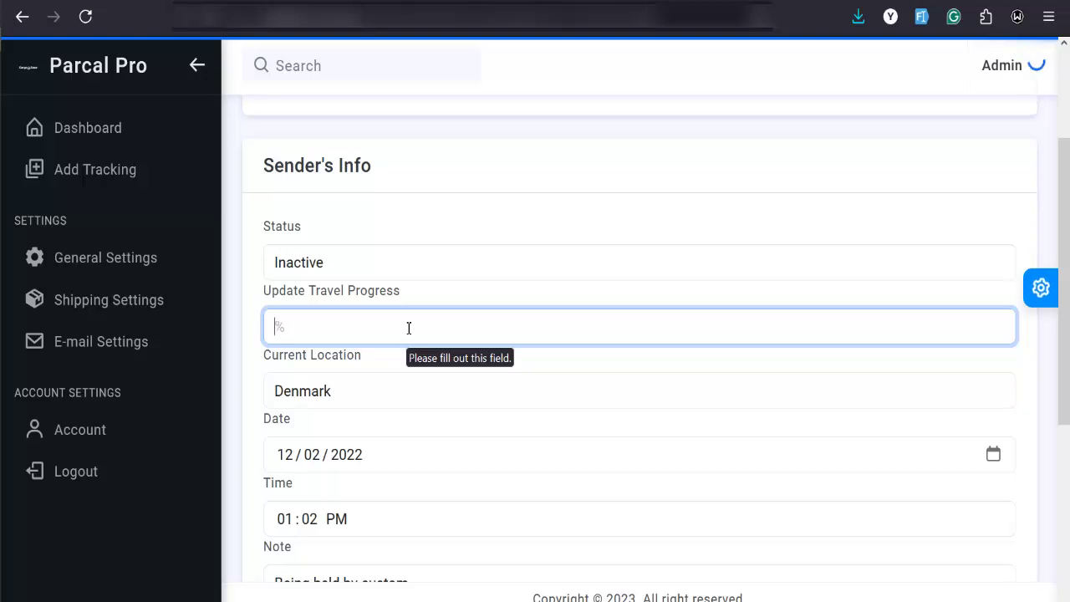
scroll(406, 427, down, 1)
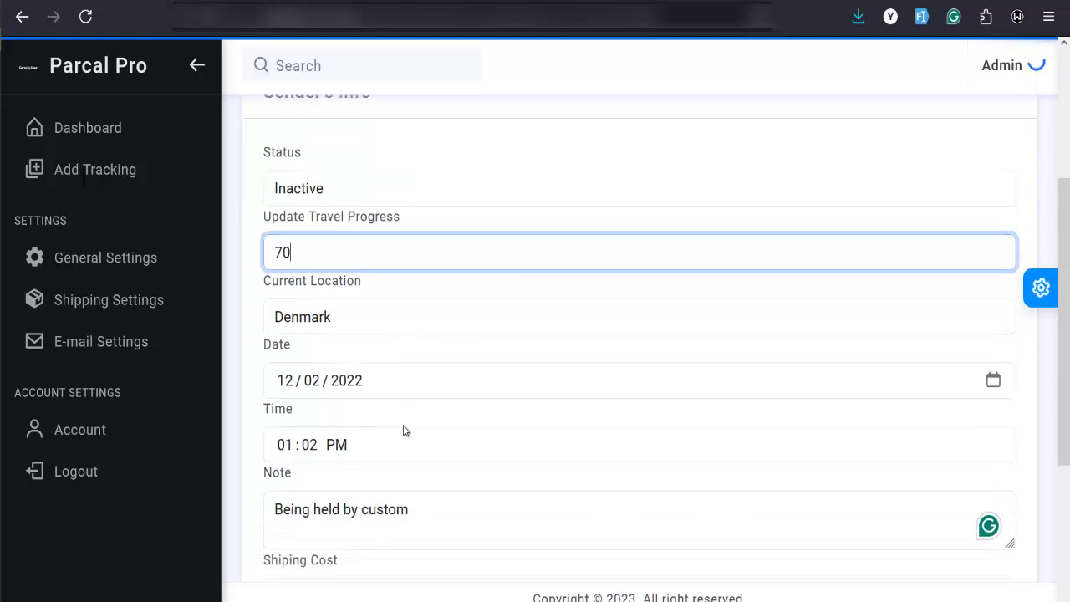
scroll(296, 312, down, 2)
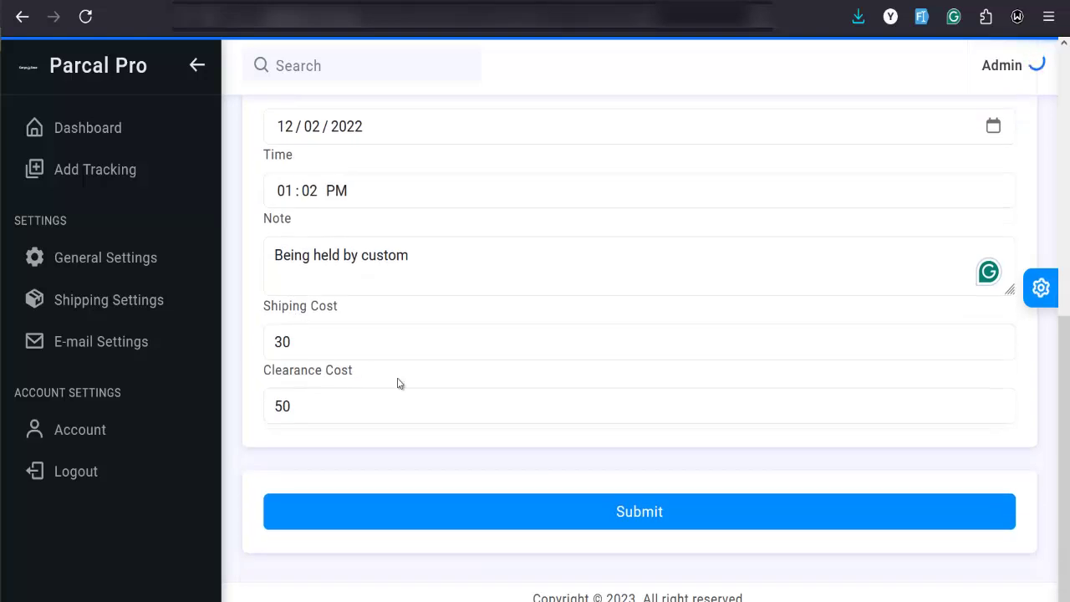
click(645, 516)
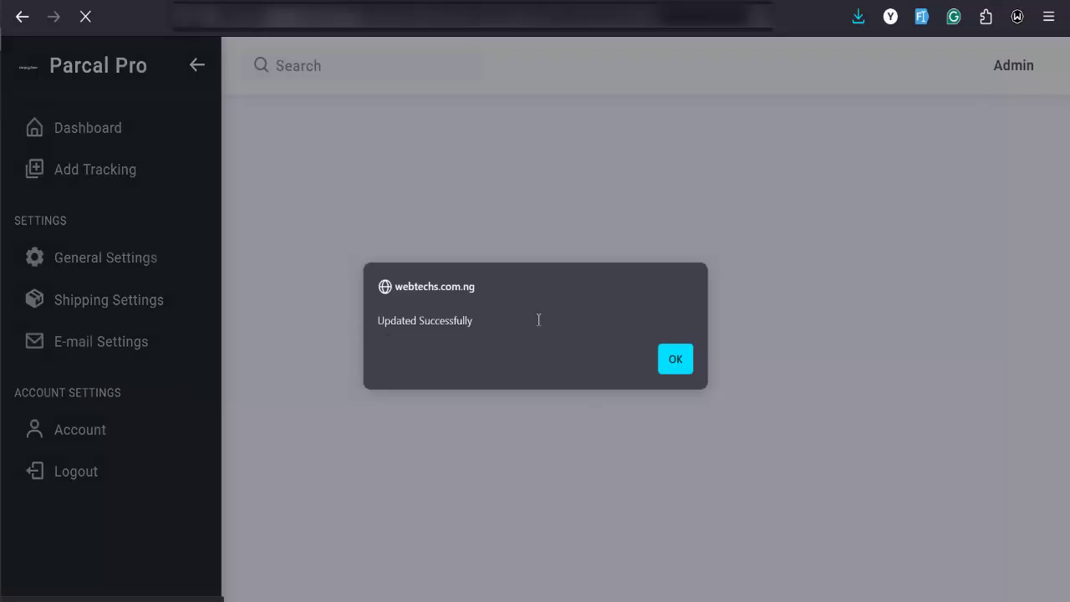
click(679, 361)
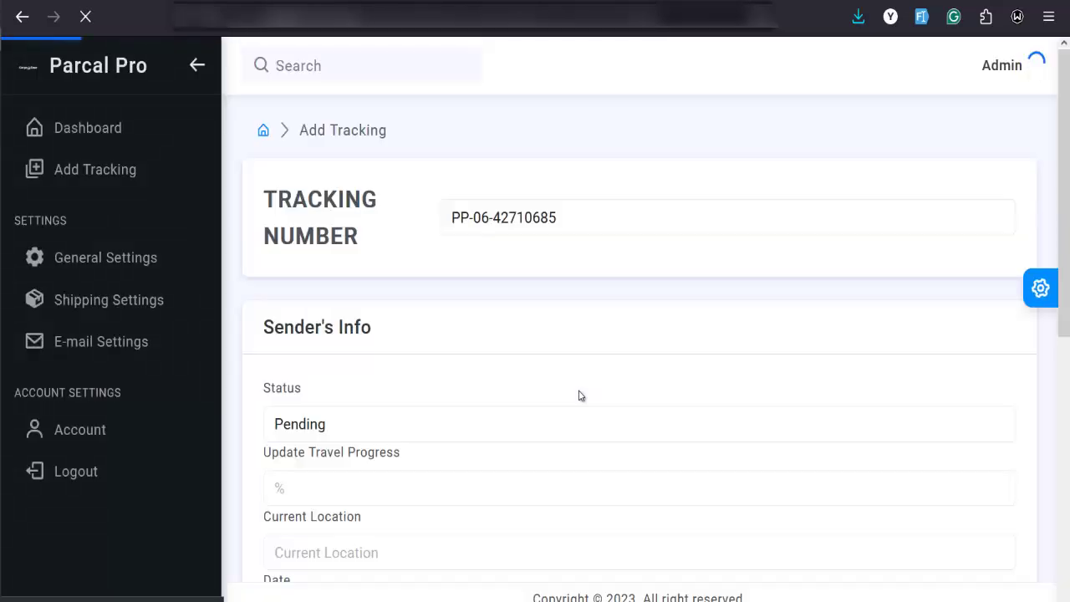
- Copy the shipment's tracking number from the update form
triple_click(523, 219)
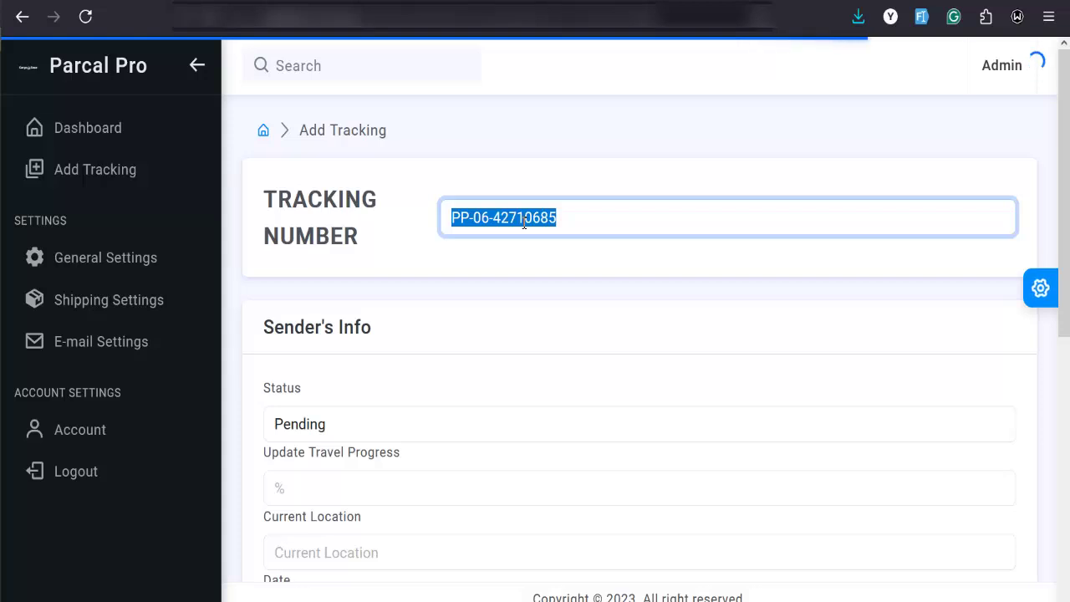
right_click(524, 221)
click(568, 335)
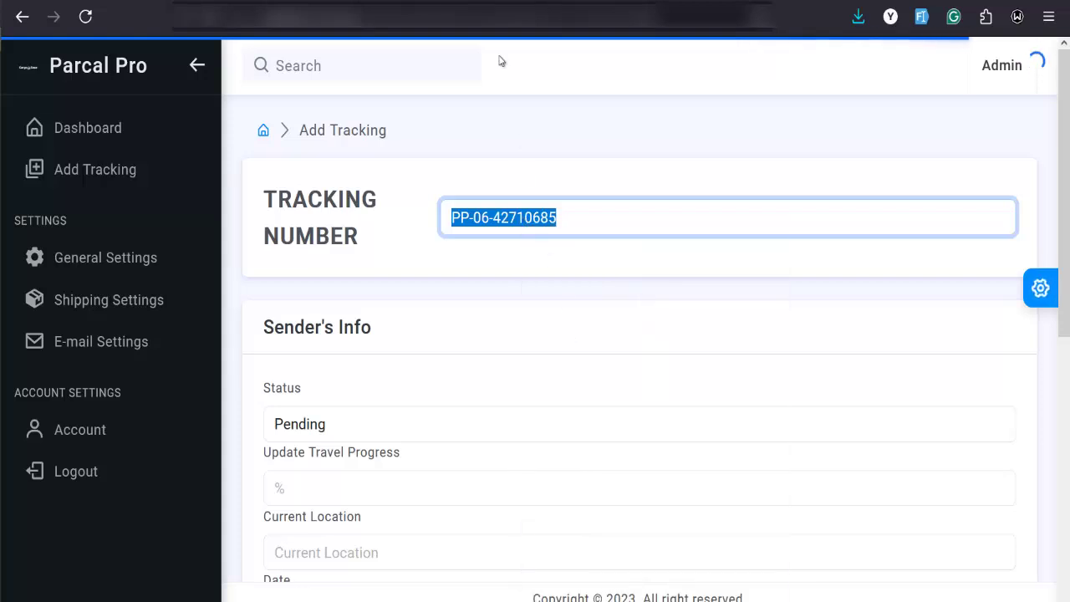
- Switch to the public ParcelPro website and track the shipment on the Track & Trace page using the copied tracking number
key(ctrl+Tab)
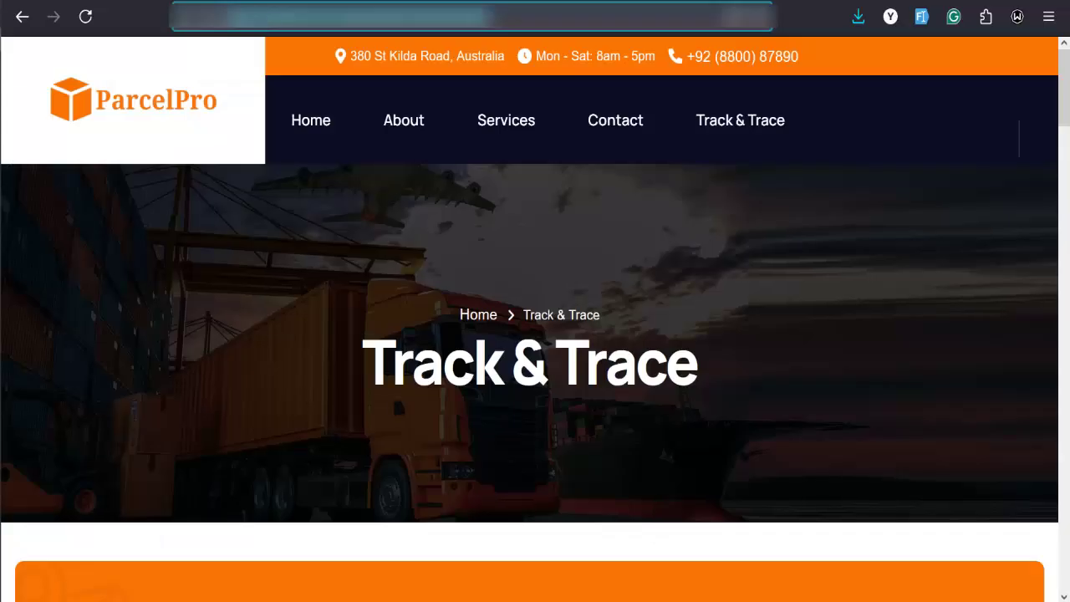
click(731, 127)
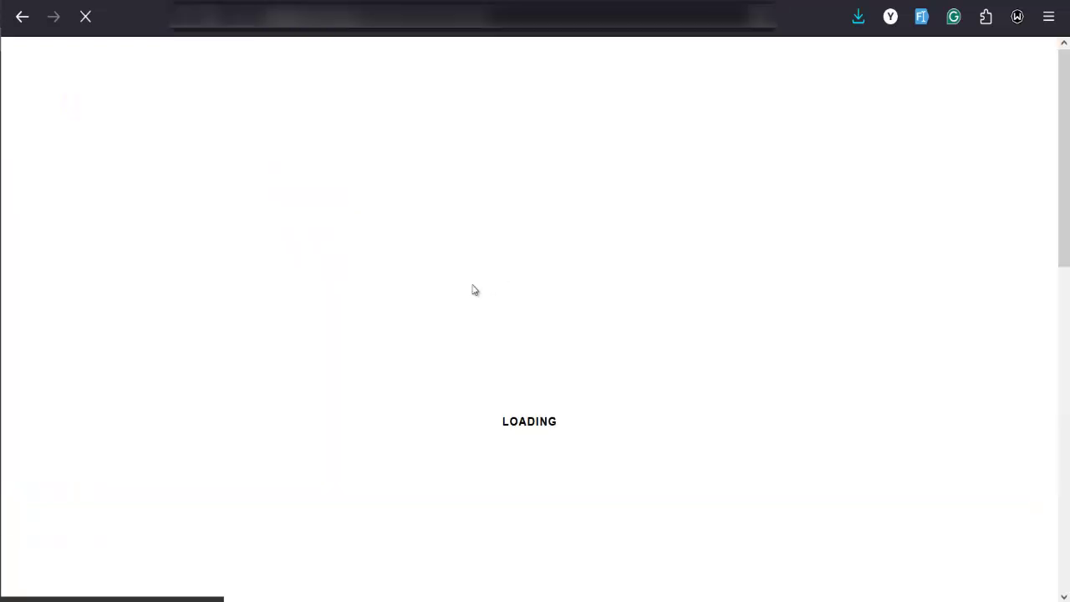
scroll(401, 338, down, 3)
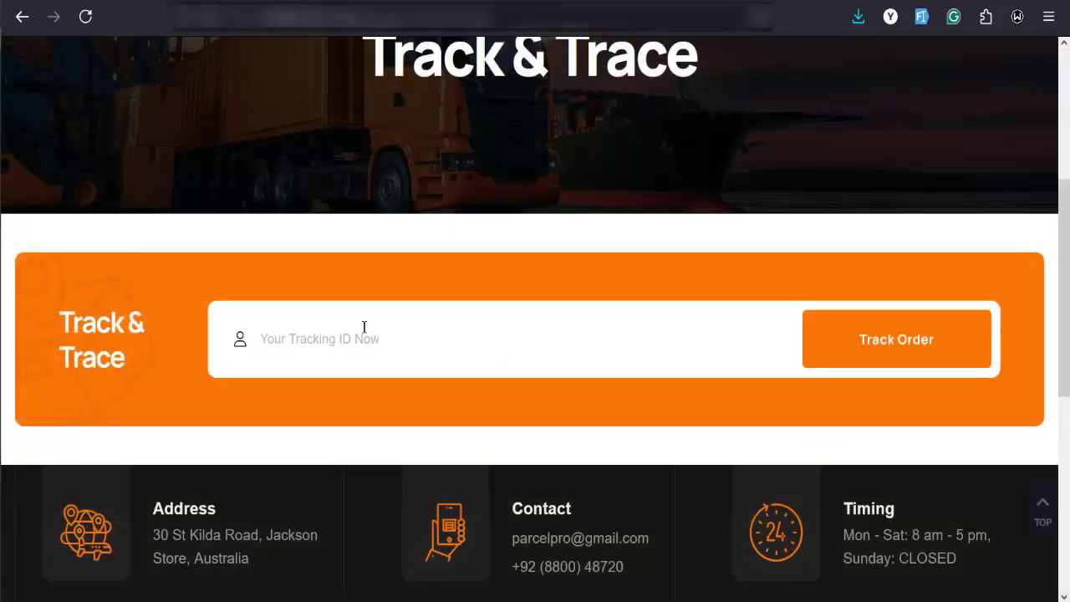
click(362, 334)
right_click(363, 338)
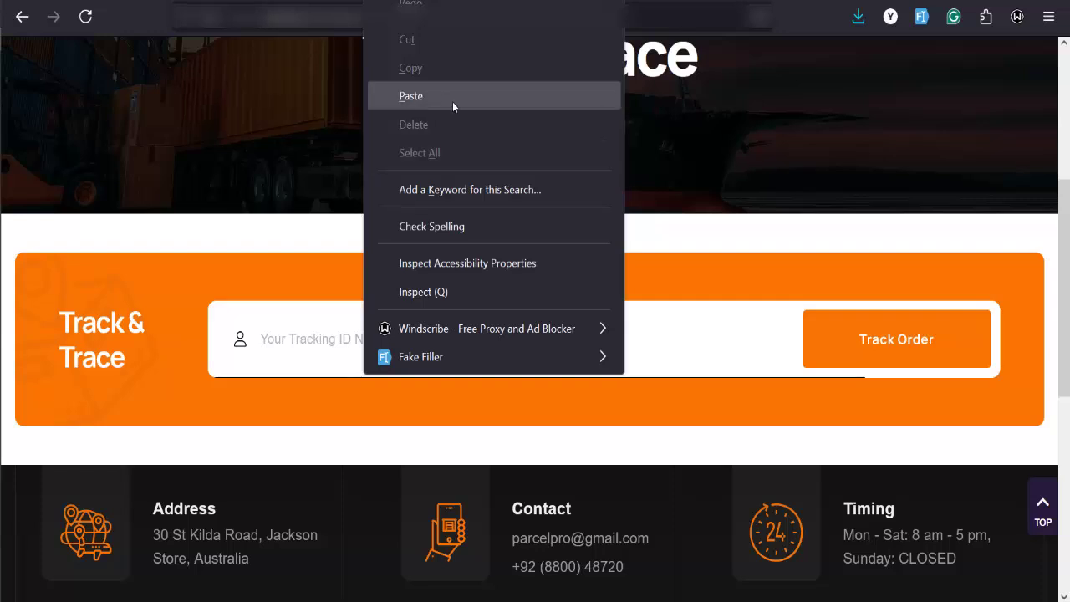
click(453, 101)
click(902, 336)
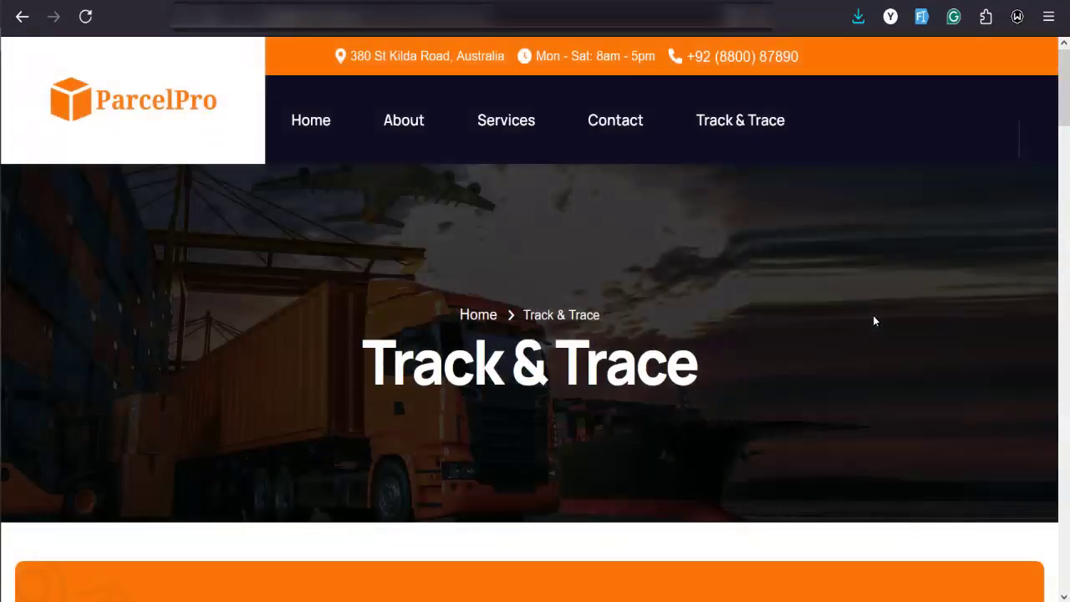
- Examine the tracking result's location map, receiver, sender and consignment details, travel progress, status and comments
scroll(449, 391, down, 9)
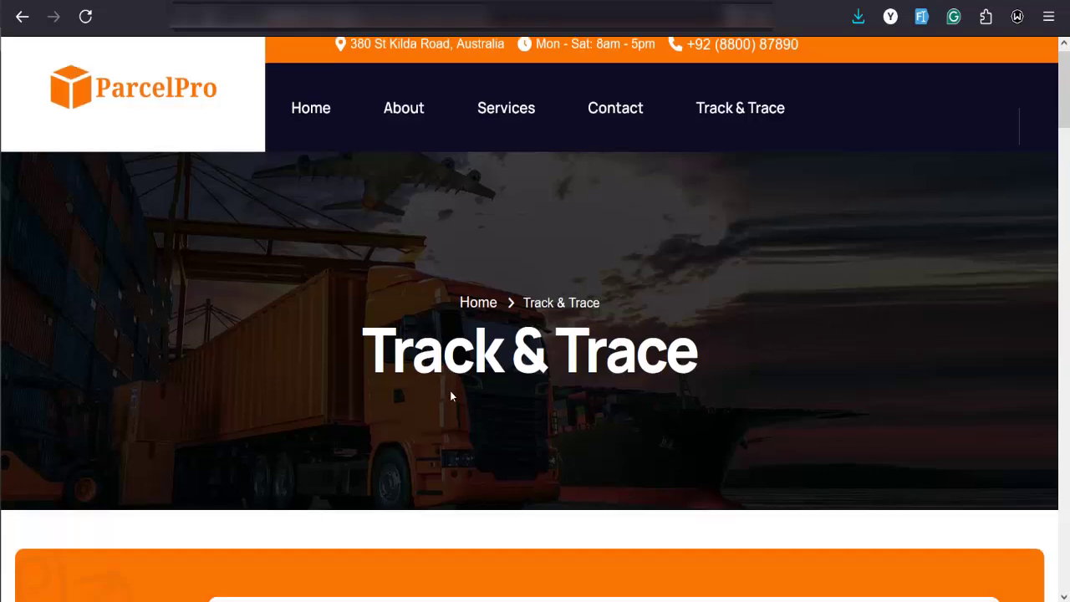
scroll(452, 395, down, 3)
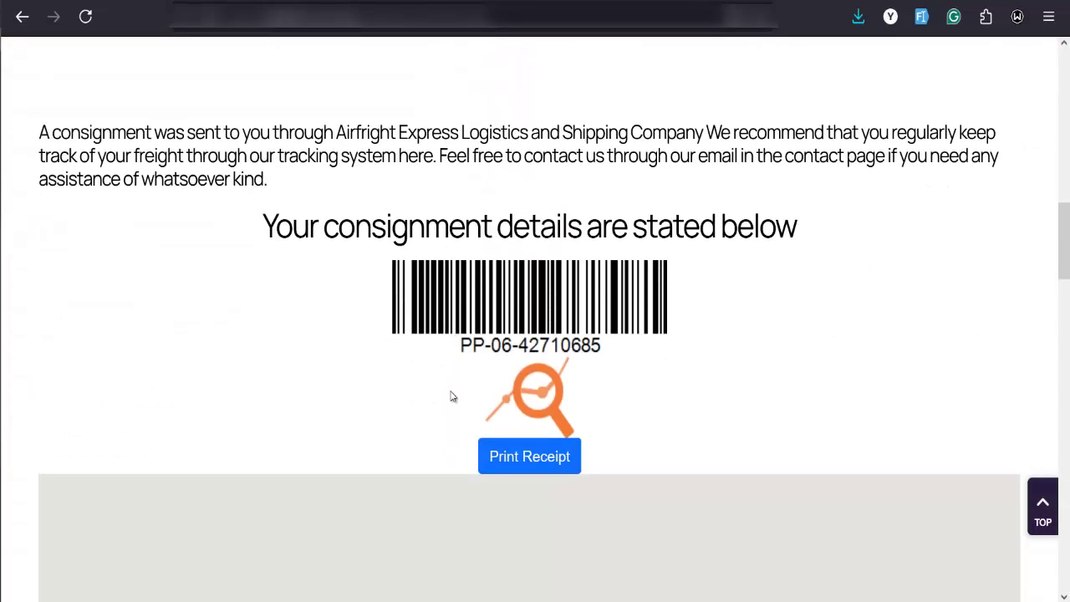
scroll(450, 390, down, 5)
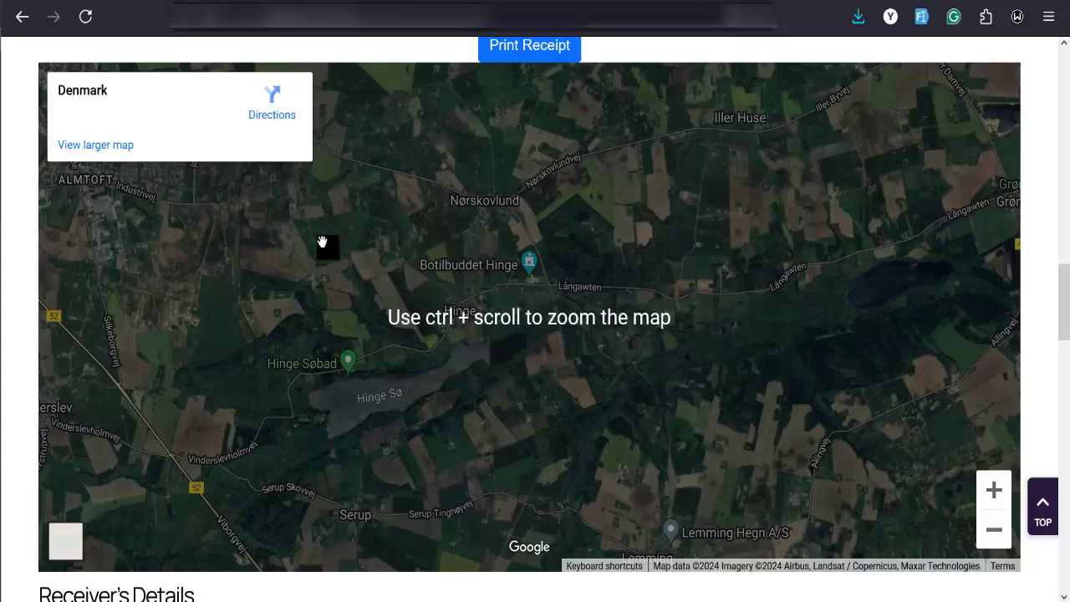
scroll(431, 358, down, 5)
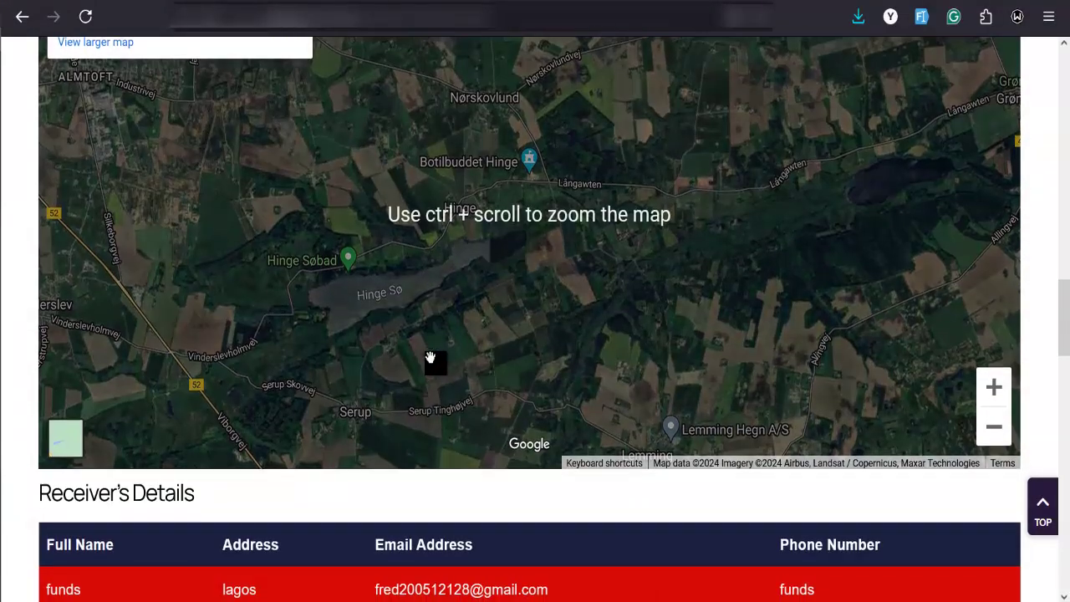
scroll(430, 358, down, 3)
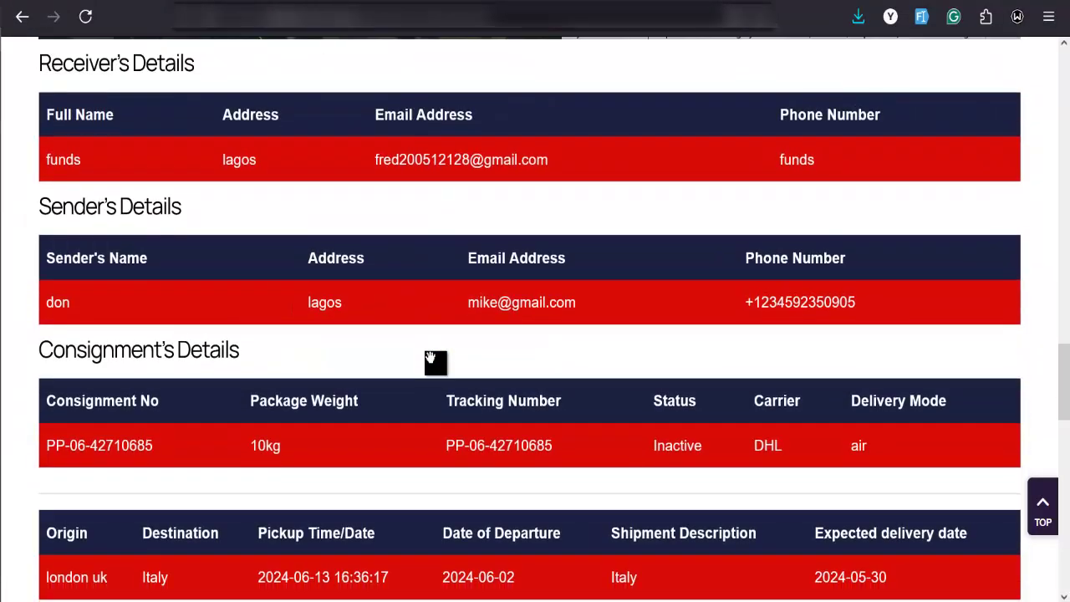
scroll(536, 332, down, 3)
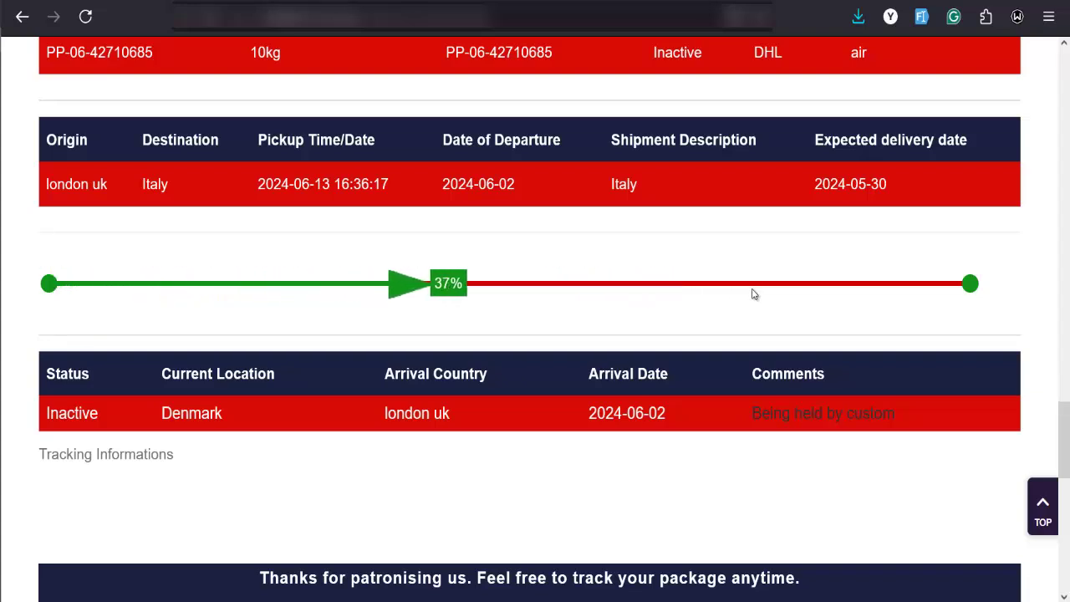
scroll(752, 294, down, 2)
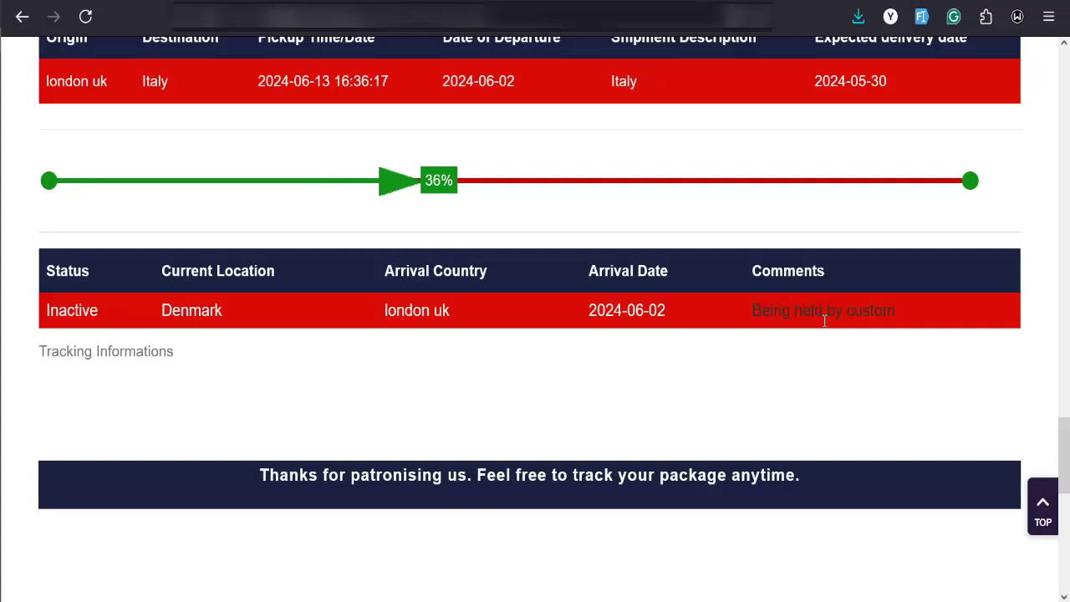
scroll(731, 349, up, 1)
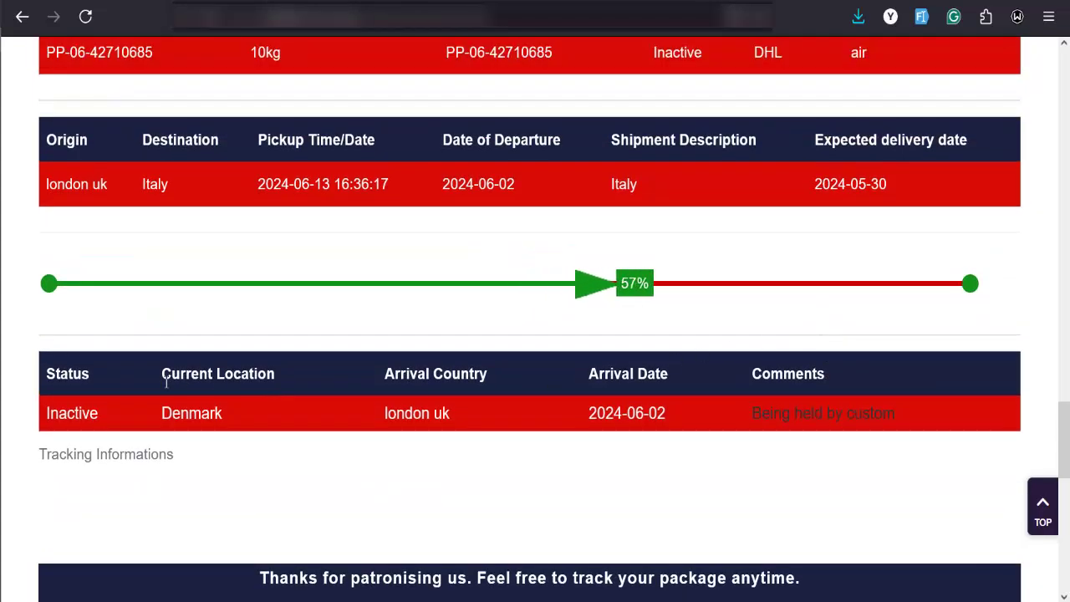
scroll(338, 444, up, 1)
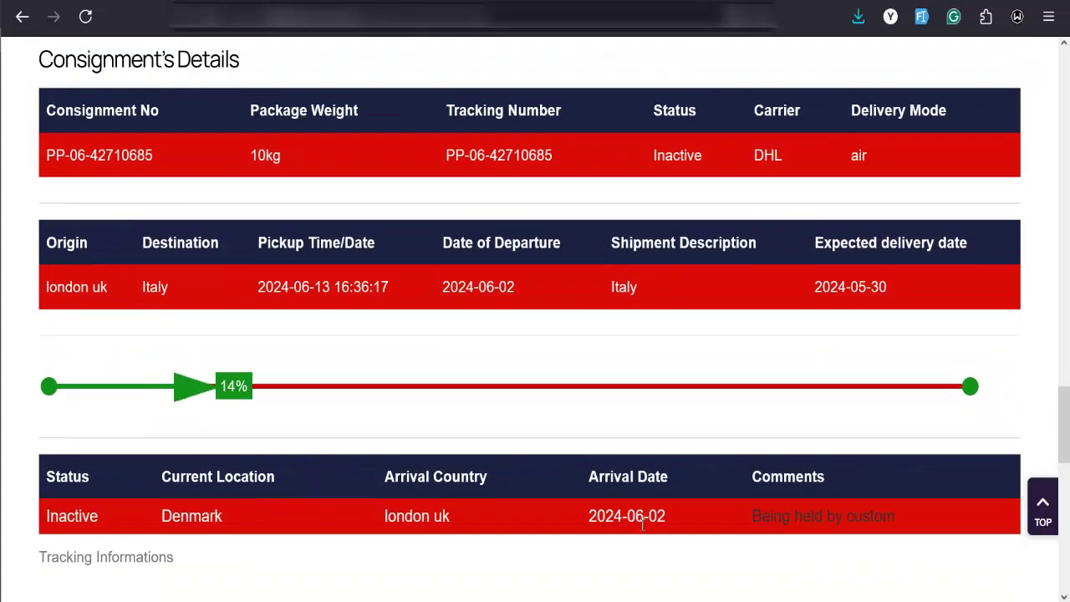
scroll(648, 489, up, 4)
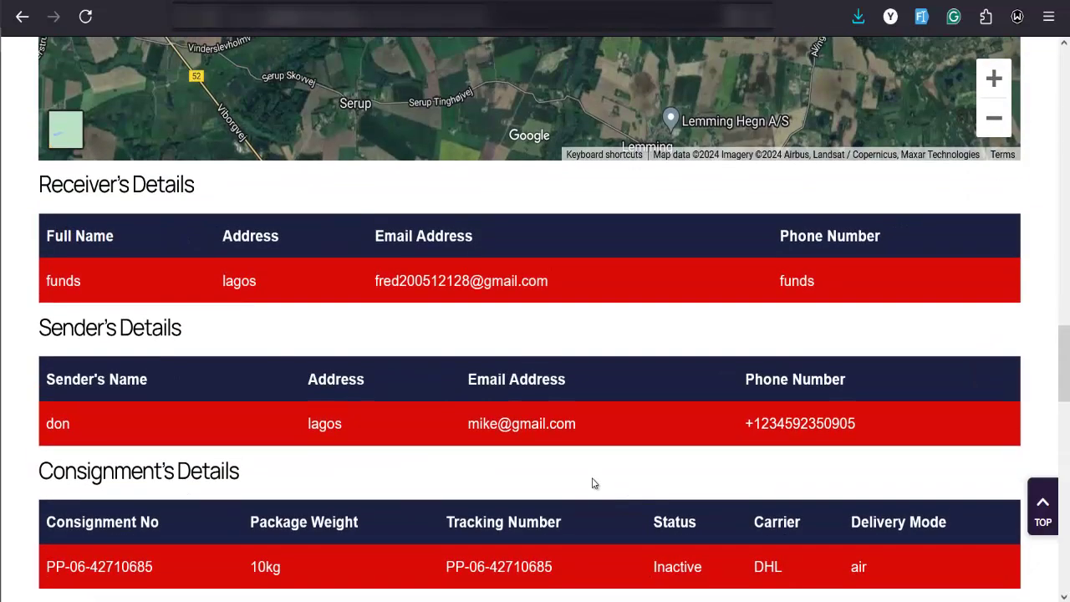
scroll(592, 483, up, 8)
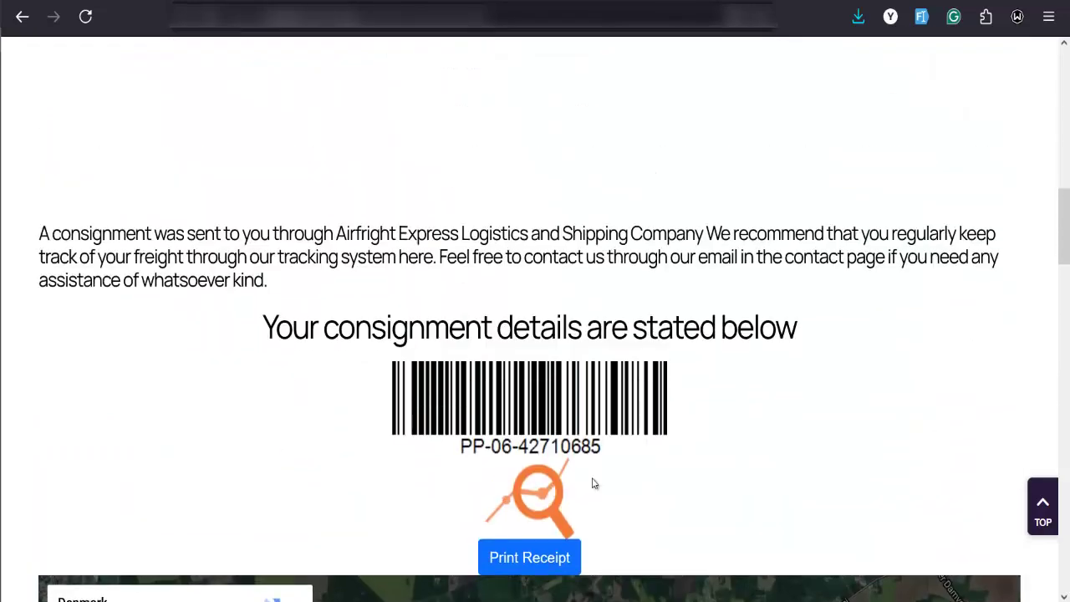
scroll(592, 483, up, 10)
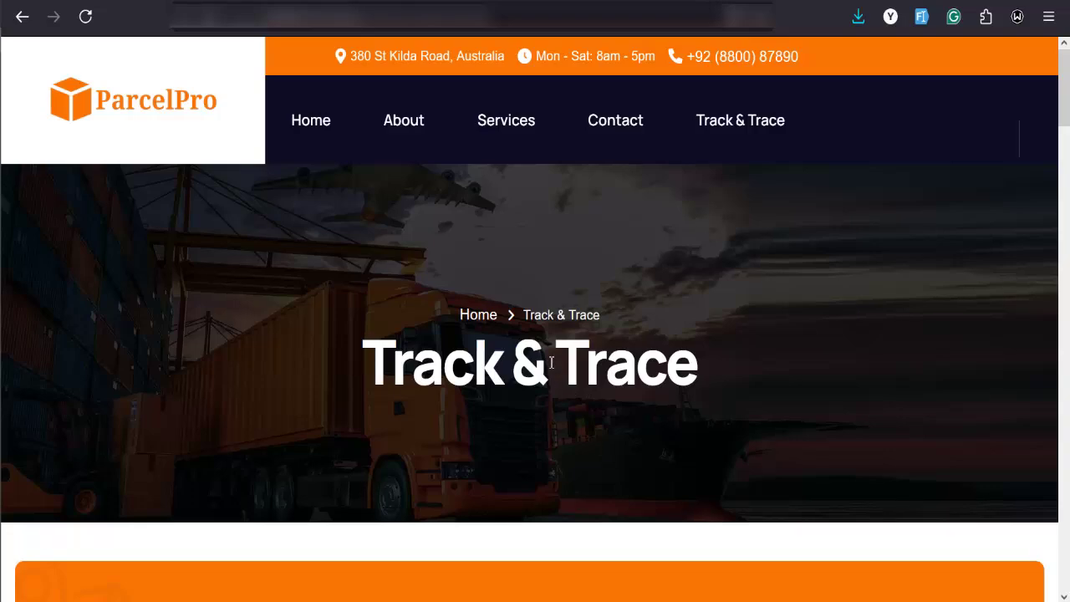
- Return to the admin panel, open the Add Tracking form and examine its sender, receiver and other shipment fields
key(ctrl+Tab)
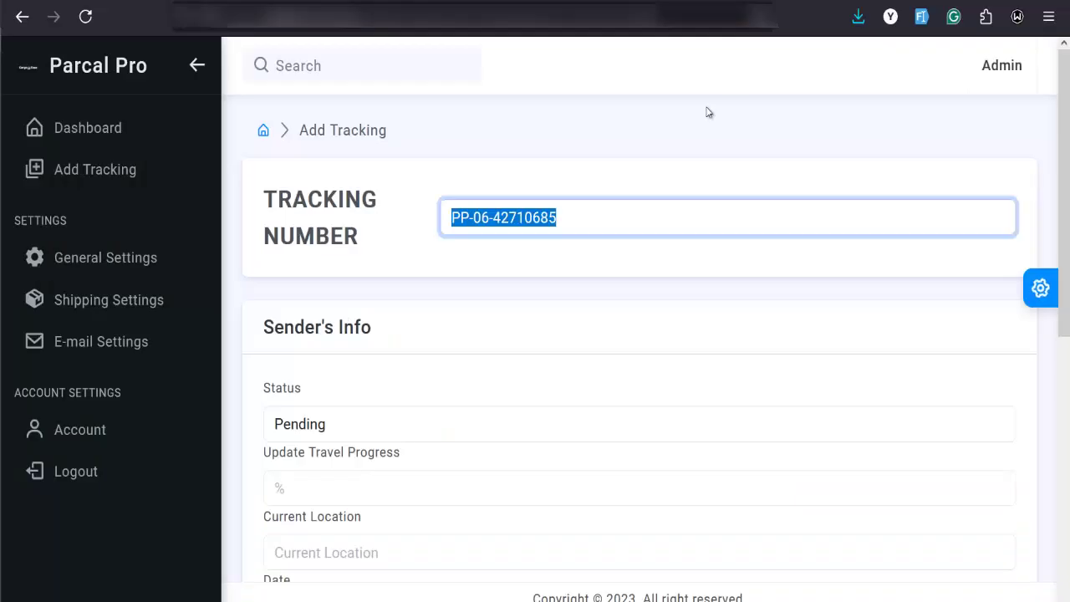
click(99, 170)
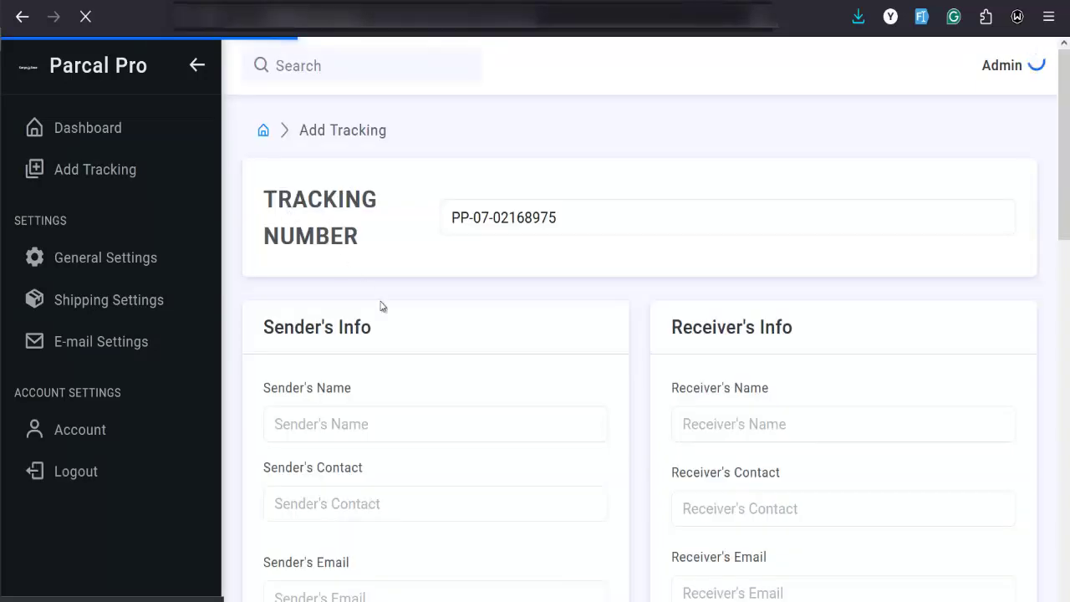
scroll(384, 310, down, 2)
scroll(306, 265, down, 3)
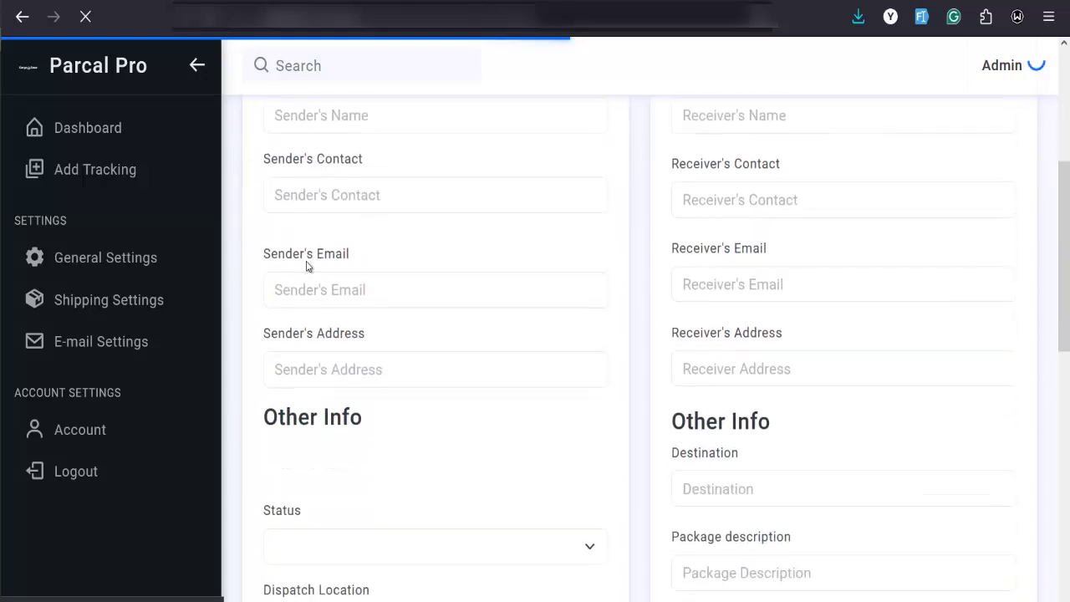
scroll(306, 265, up, 3)
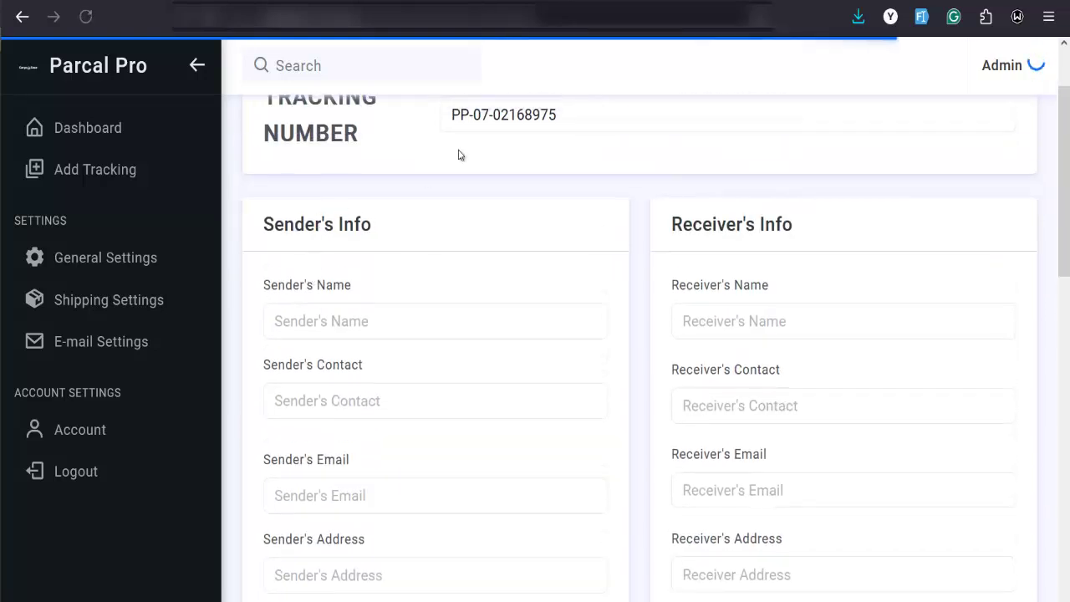
scroll(306, 310, down, 2)
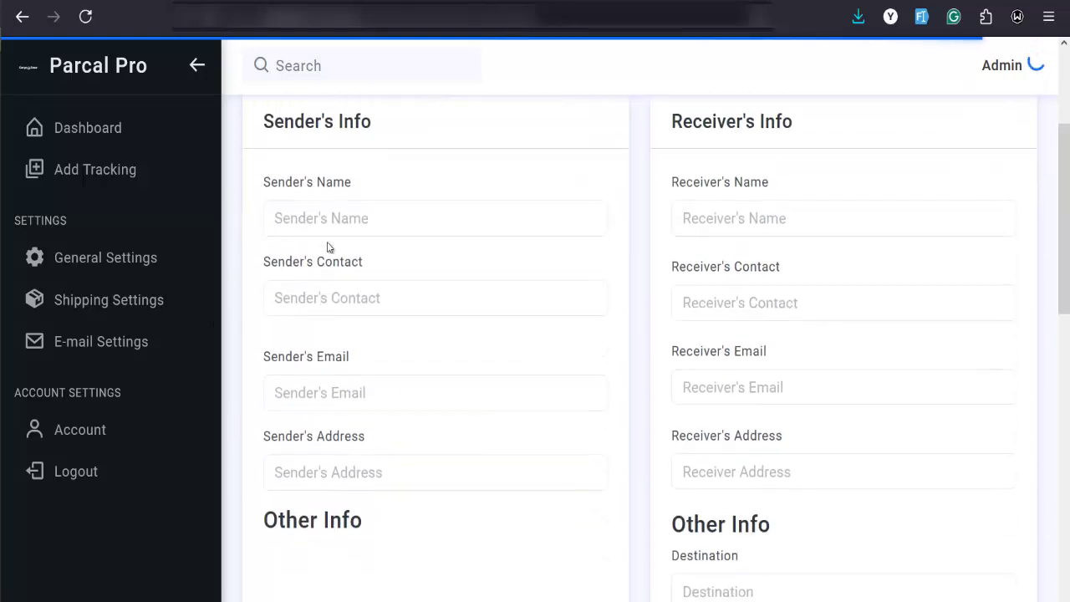
click(328, 219)
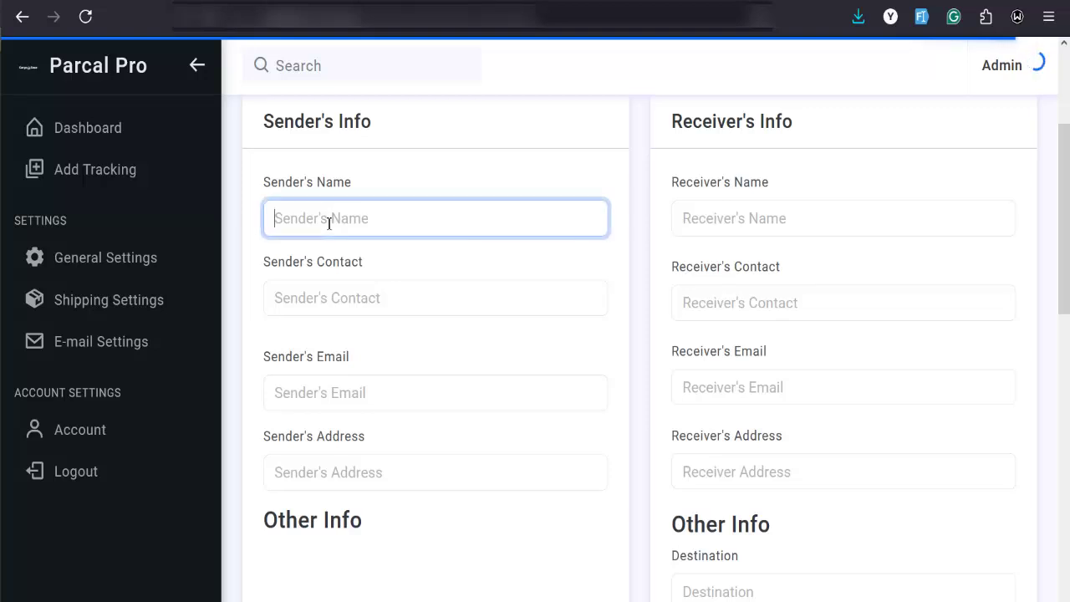
click(319, 299)
scroll(349, 402, down, 1)
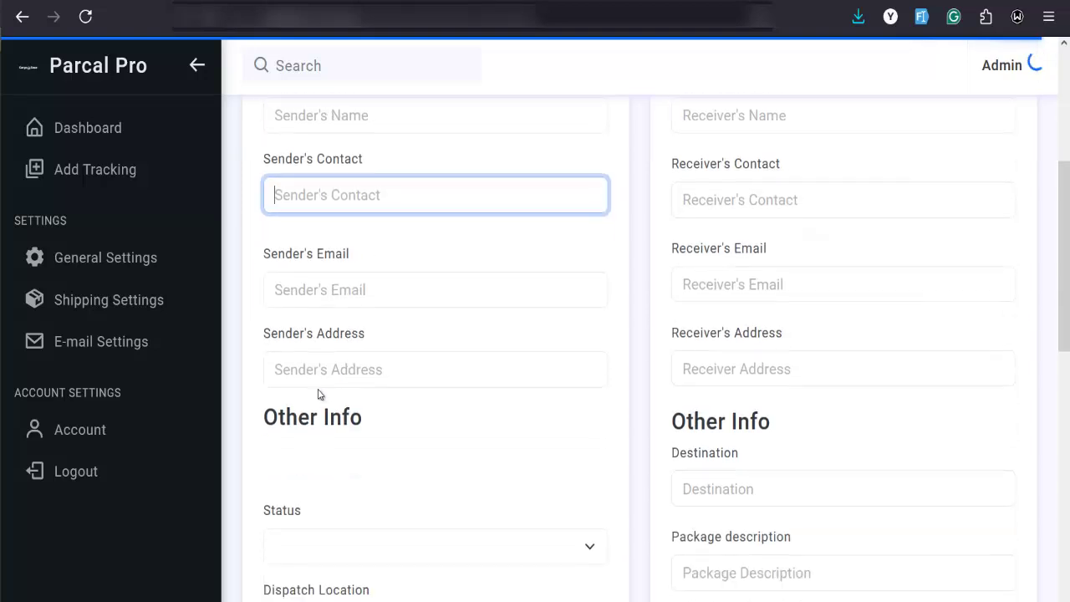
scroll(410, 368, up, 3)
scroll(710, 337, down, 6)
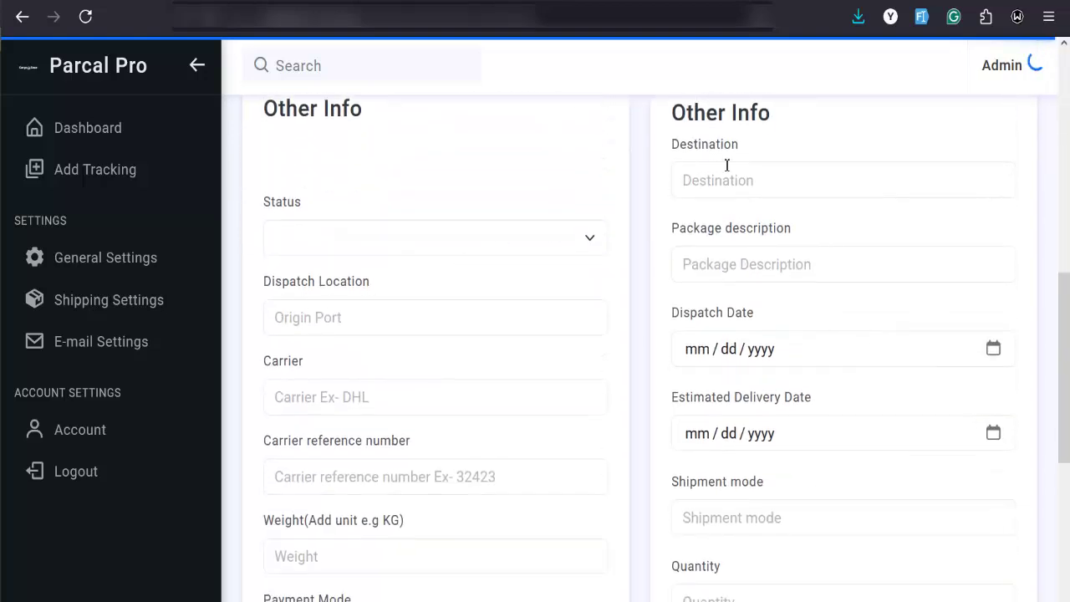
scroll(426, 351, down, 3)
scroll(427, 351, down, 3)
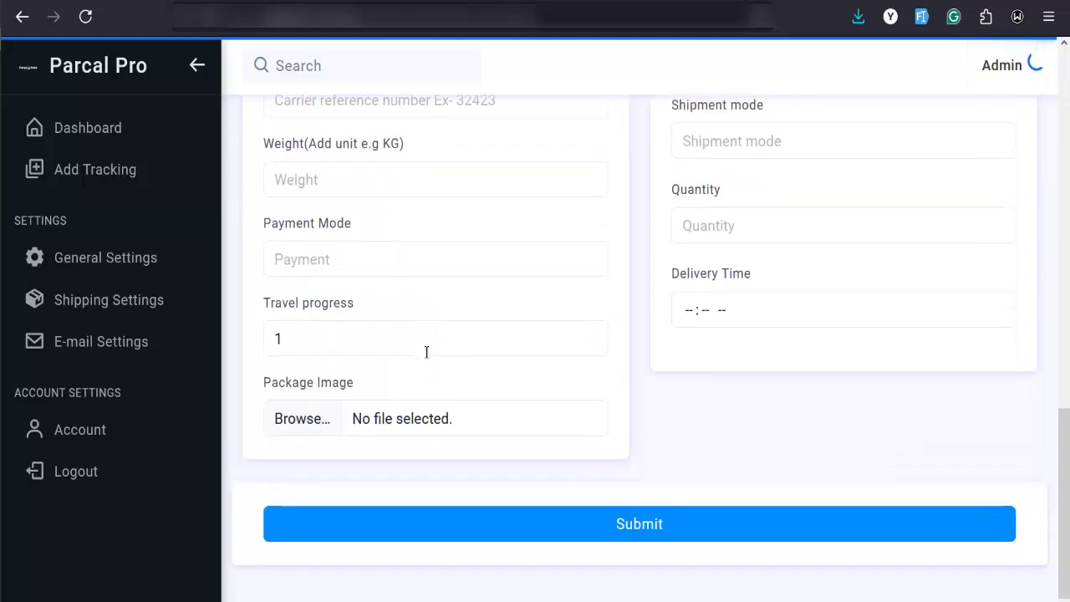
scroll(693, 246, up, 2)
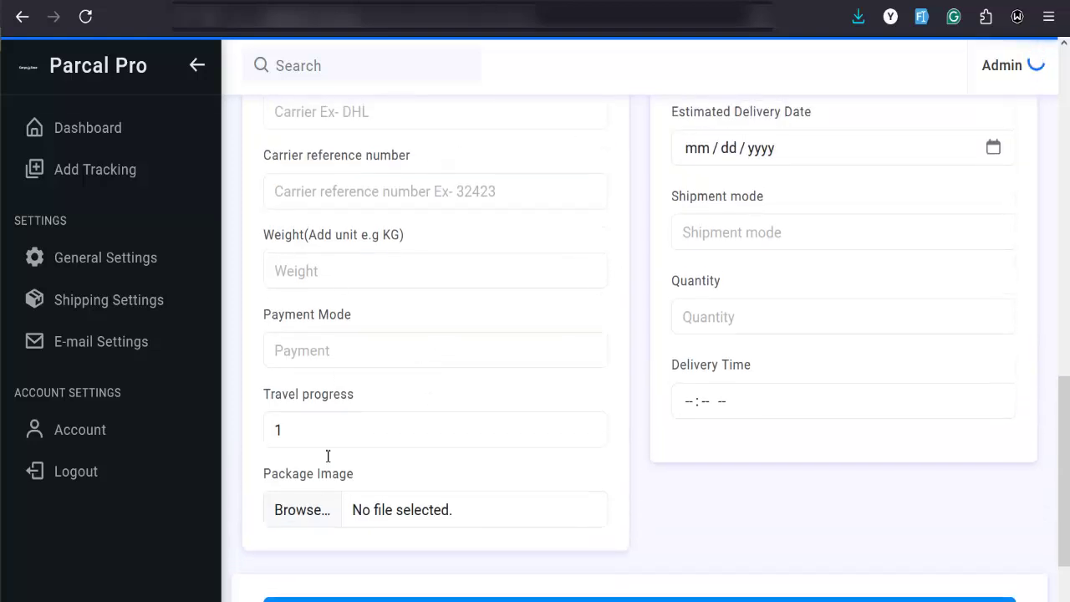
- Attach tr.png as the package image and submit the Add Tracking form
click(325, 514)
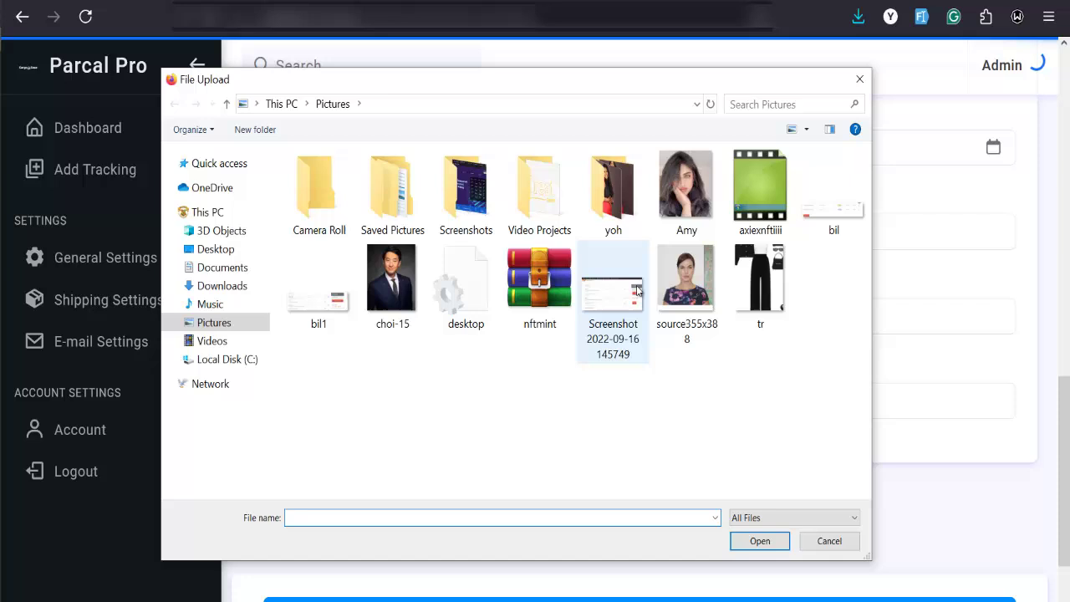
double_click(759, 280)
scroll(351, 453, down, 2)
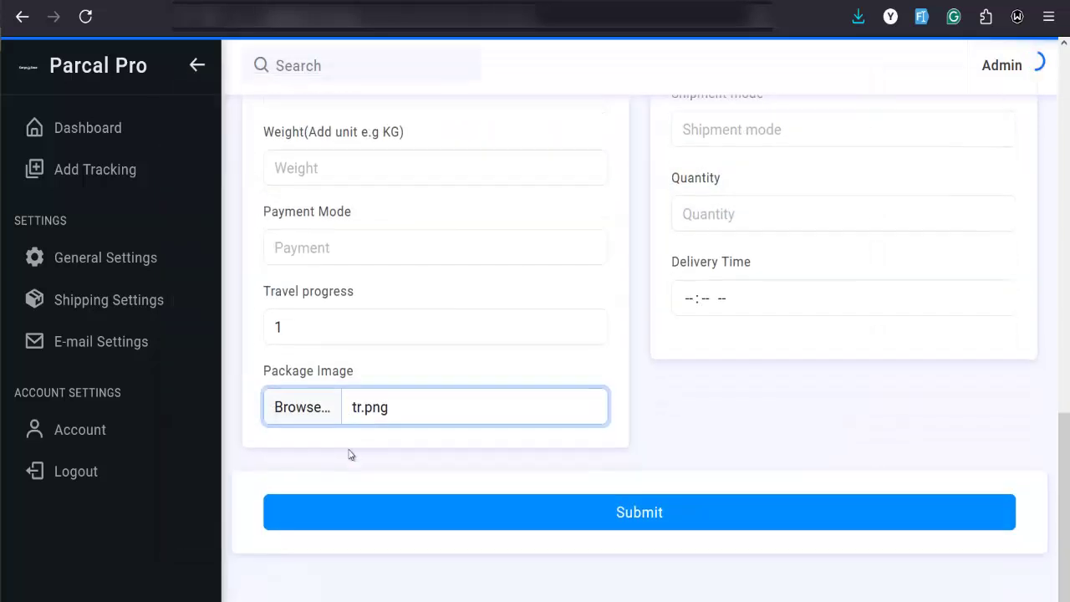
click(616, 513)
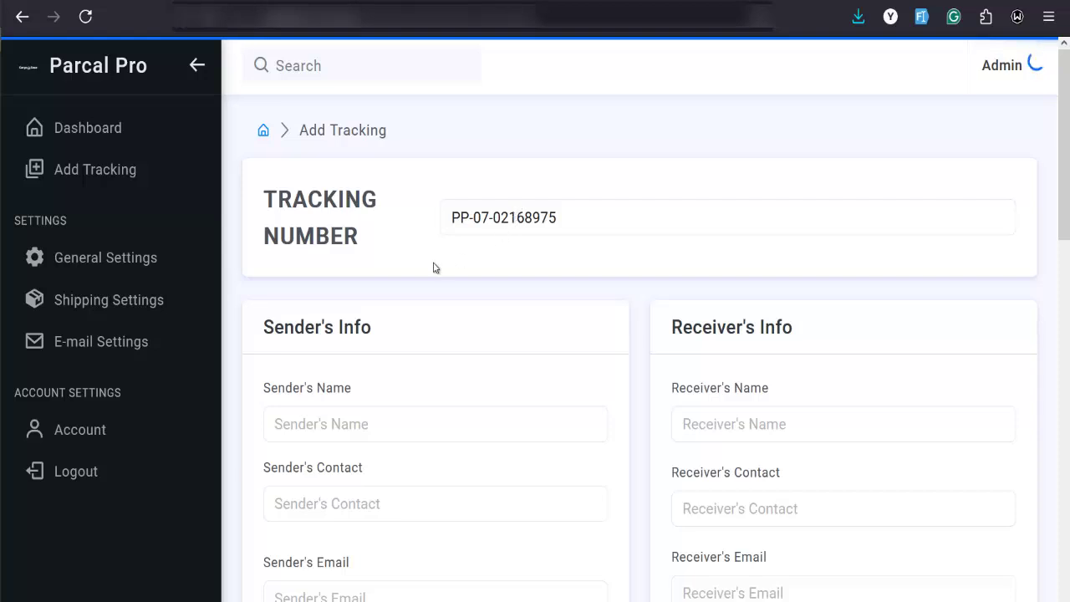
- Review the site name, title and URL in General Settings and the delivery and invoice options in Shipping Settings
click(98, 260)
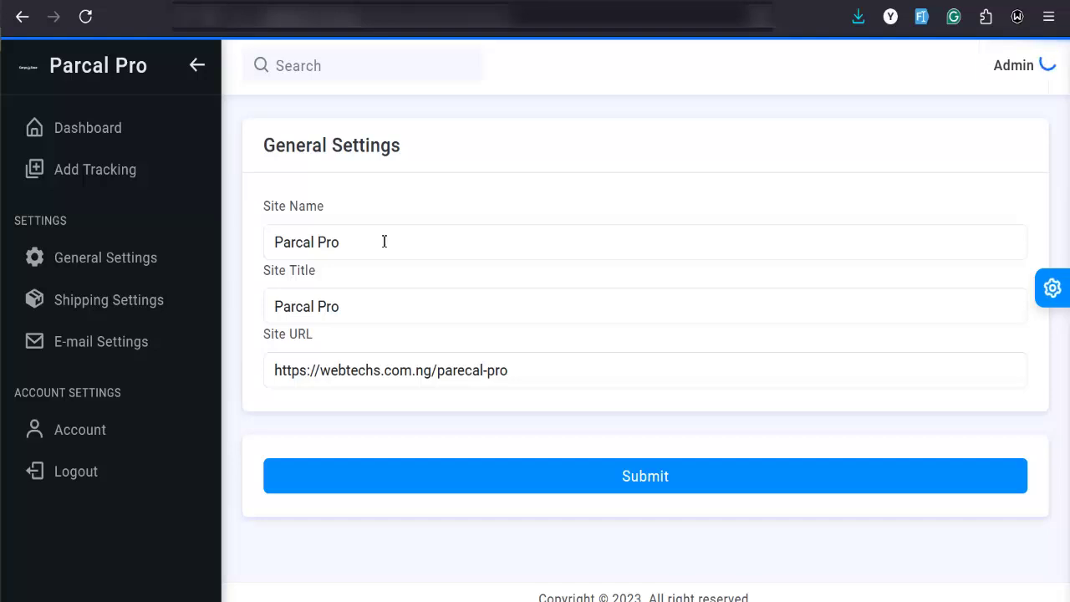
click(113, 294)
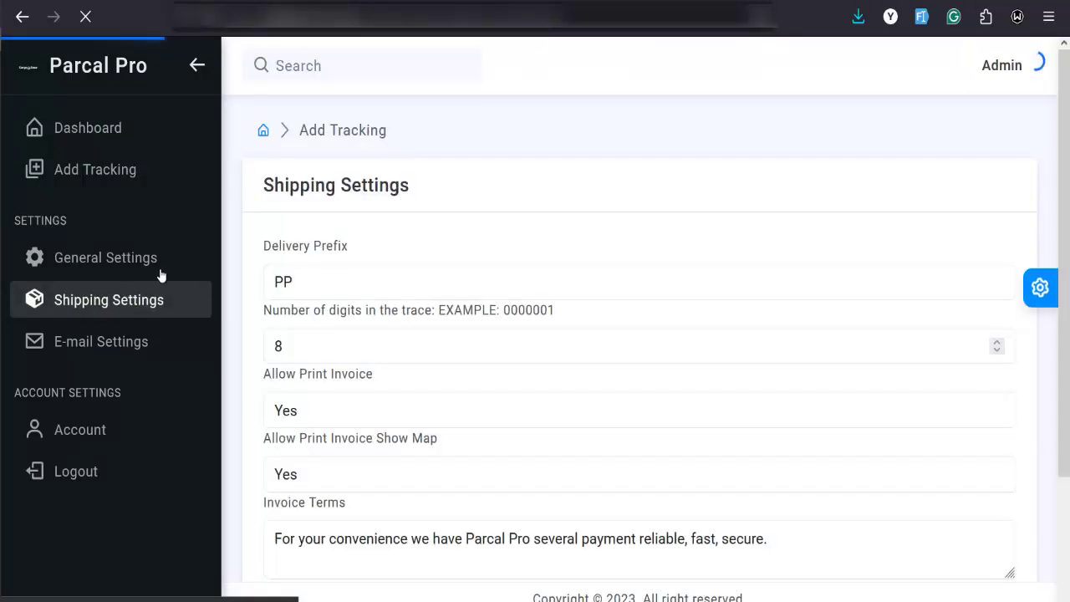
scroll(326, 277, down, 1)
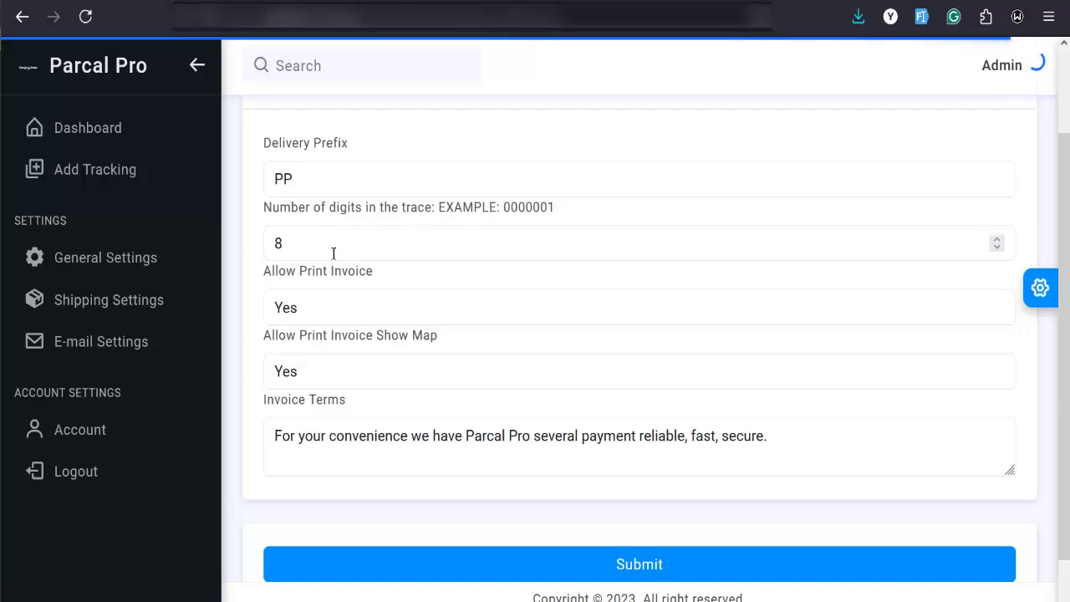
scroll(331, 252, up, 2)
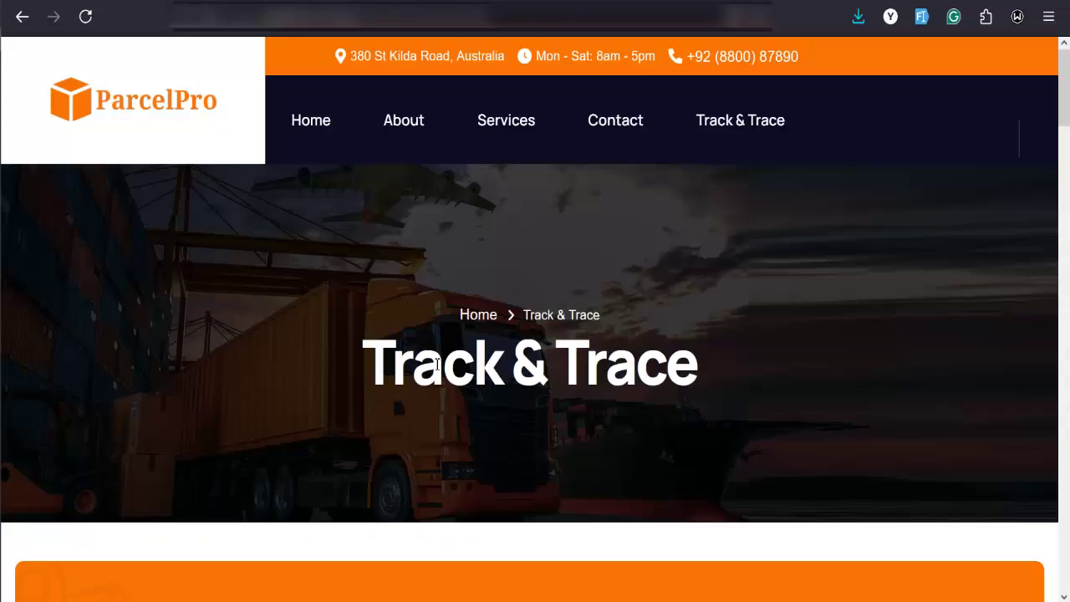
- Check the barcode's number prefix on the public tracking result, and enter CLO as the Delivery Prefix in the admin Shipping Settings
scroll(430, 391, down, 12)
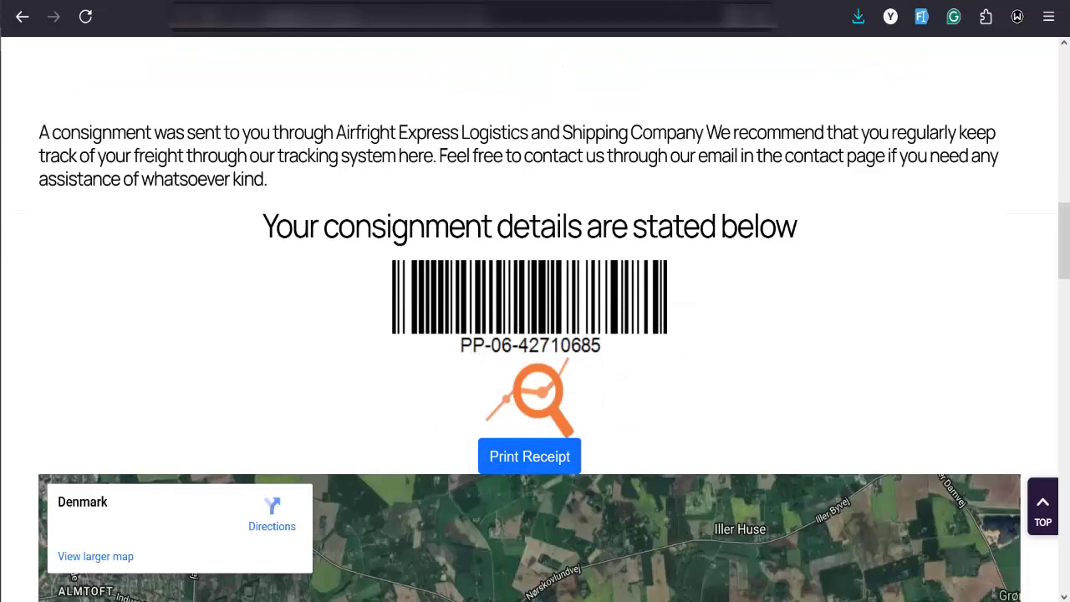
key(alt+Left)
double_click(311, 284)
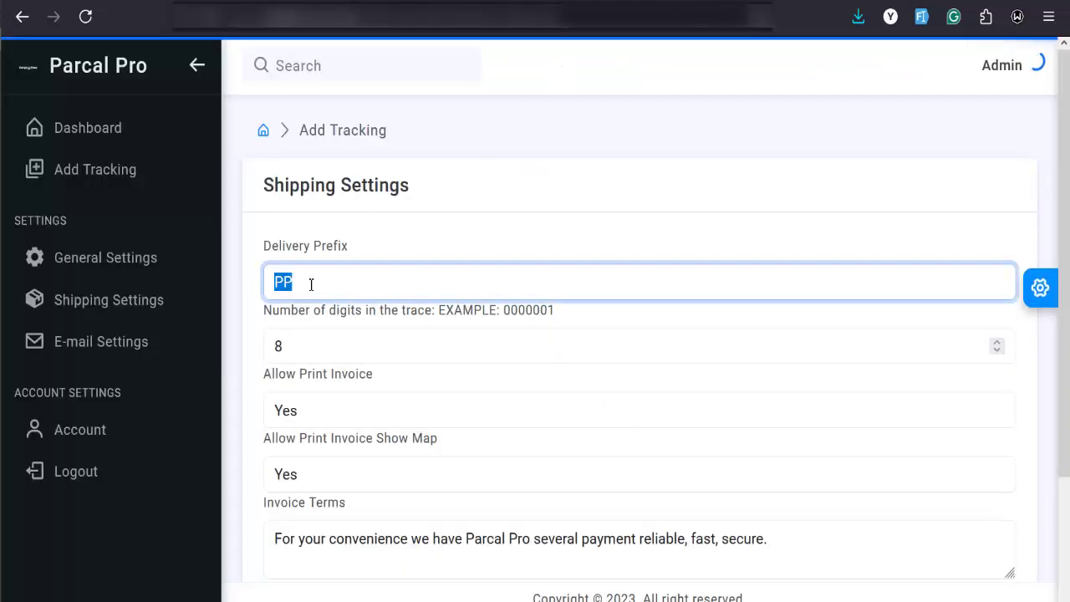
text(CLO)
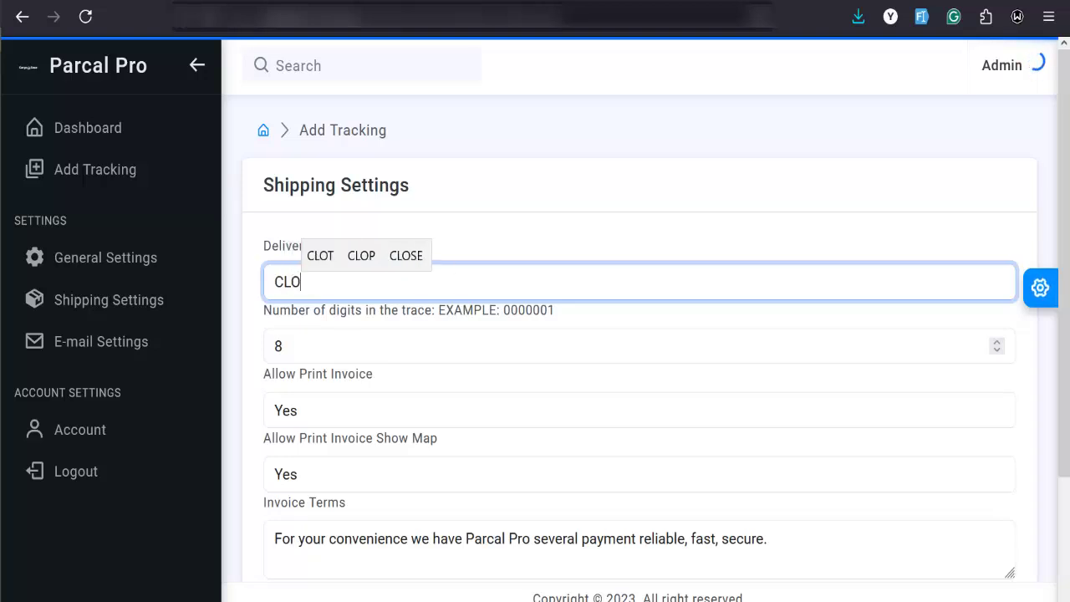
- Compare the tracking result's barcode number with the Delivery Prefix setting, and inspect the Allow Print Invoice choice in Shipping Settings
scroll(333, 378, down, 2)
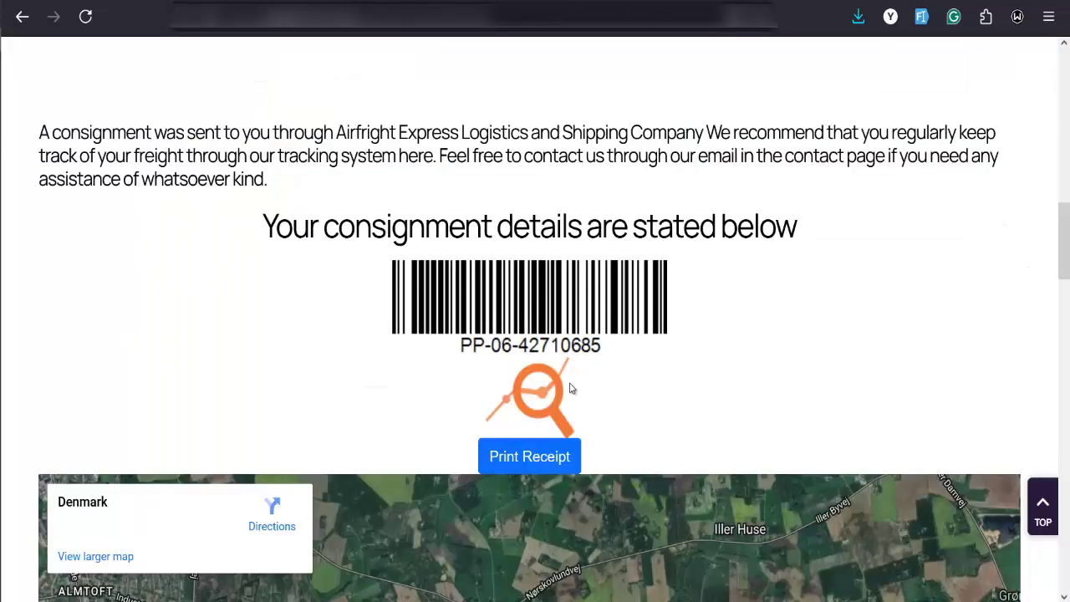
scroll(569, 388, down, 1)
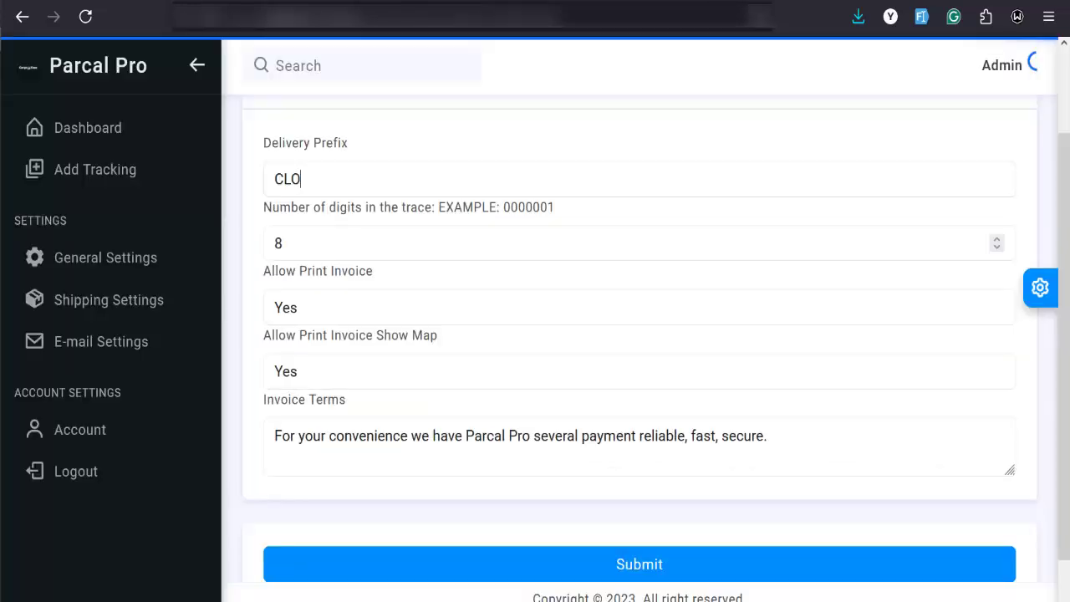
click(377, 178)
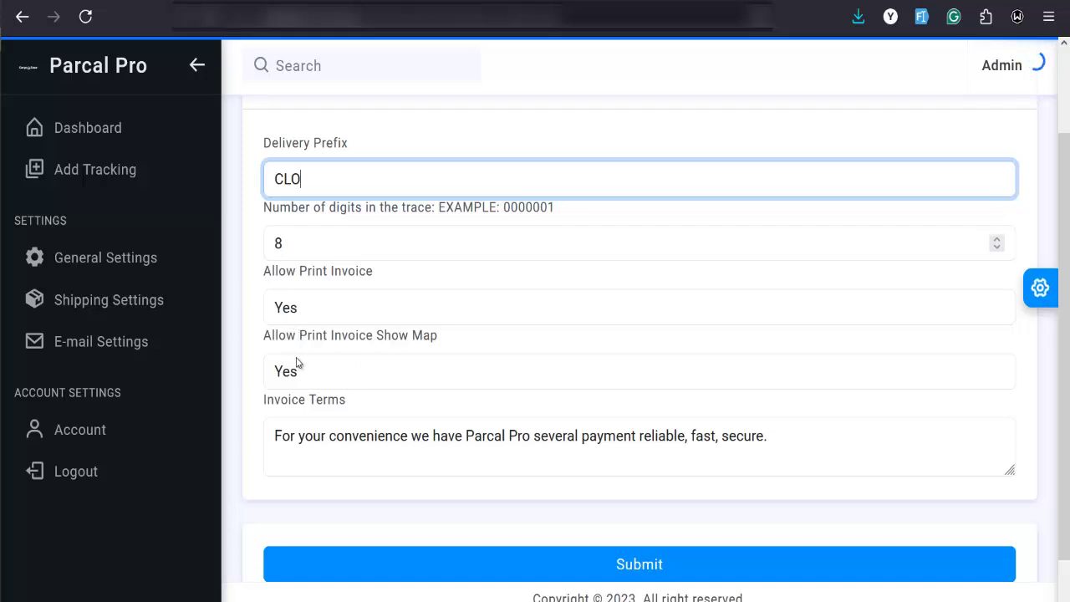
click(304, 304)
click(303, 304)
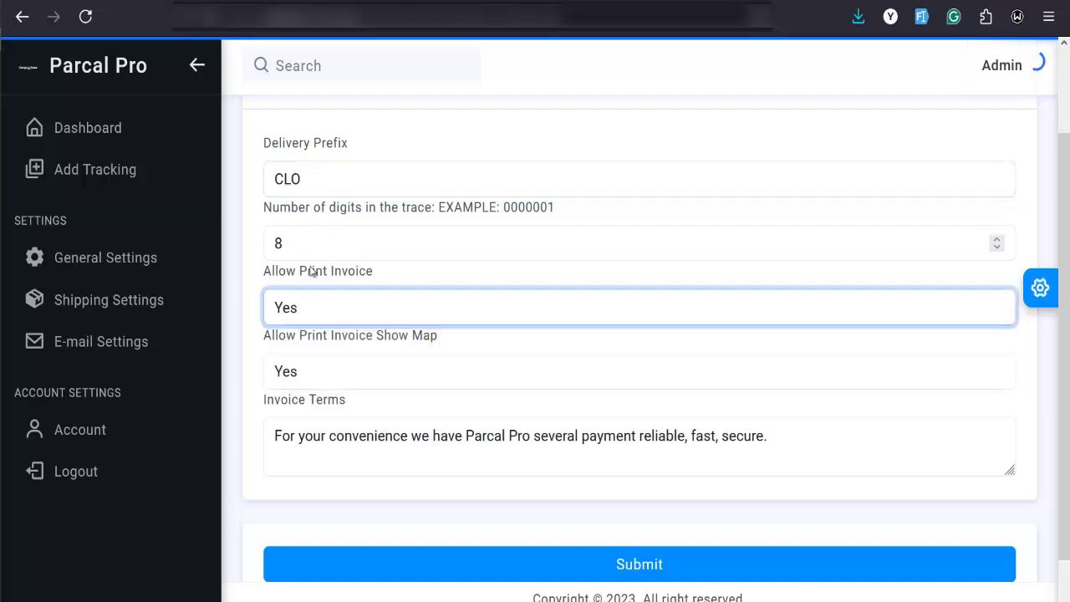
- Open the shipment's printable receipt from the public tracking result and dismiss the print dialog without saving
scroll(311, 270, down, 1)
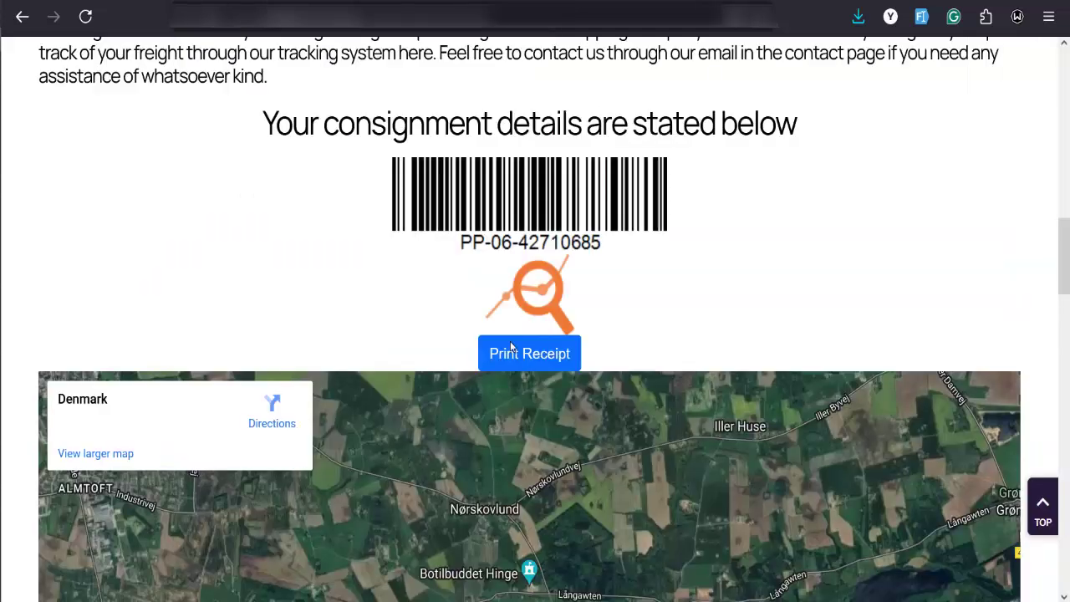
click(541, 355)
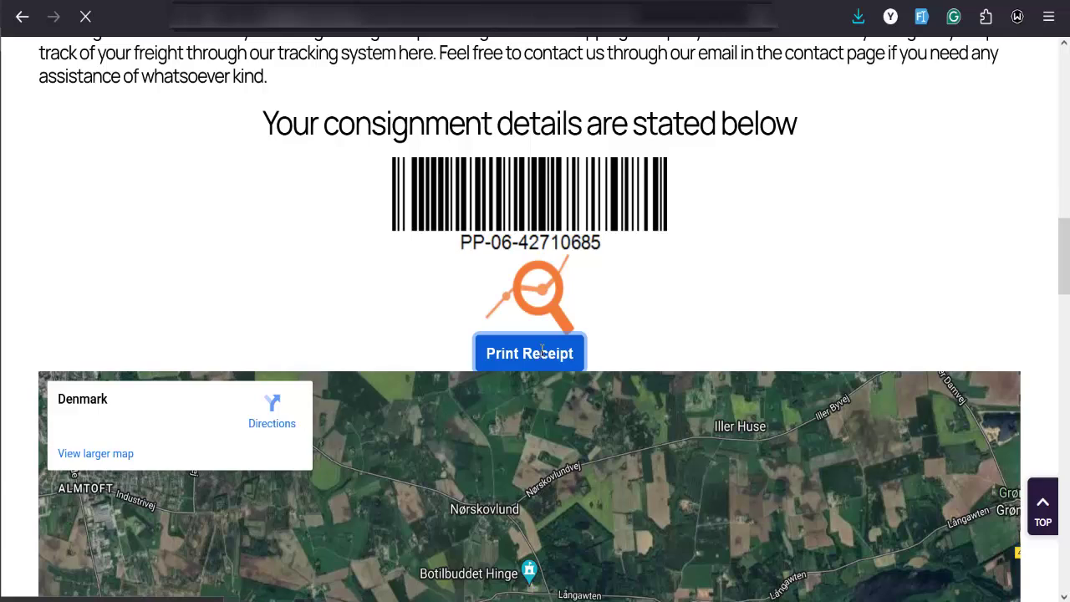
scroll(560, 278, down, 2)
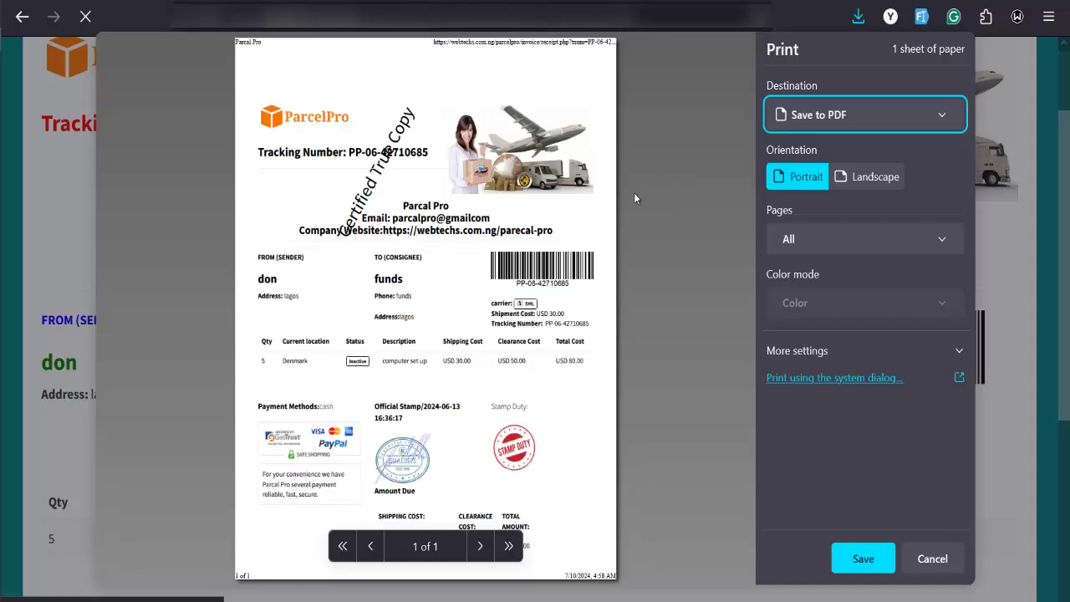
click(926, 557)
- Examine the receipt's company details, sender and consignee, barcode, carrier, shipment row, payment methods, stamps and amount due
scroll(614, 347, down, 3)
scroll(614, 347, down, 3)
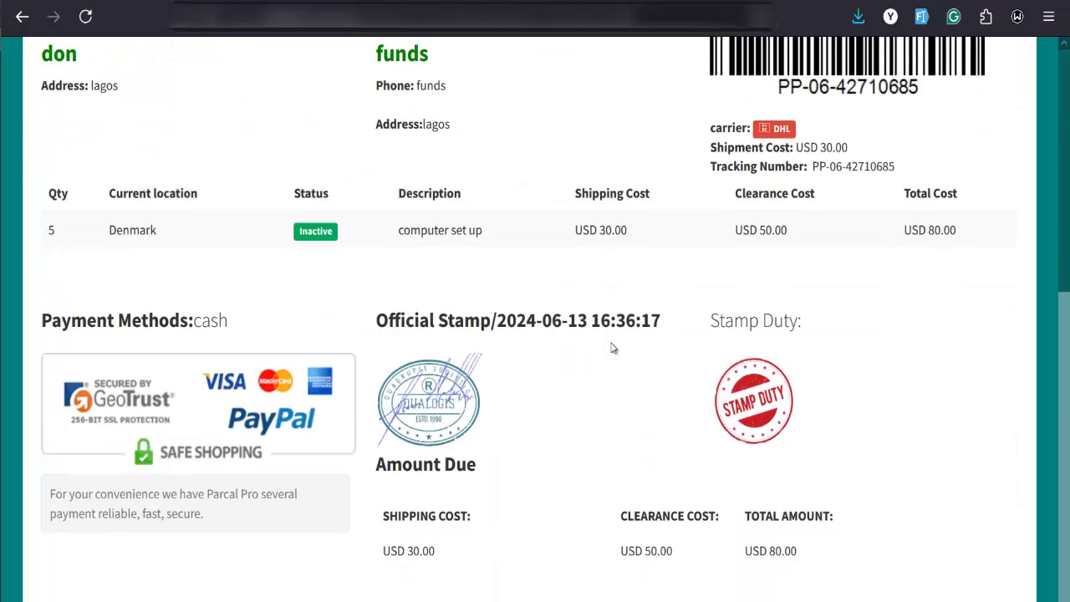
scroll(610, 346, up, 7)
scroll(619, 328, down, 4)
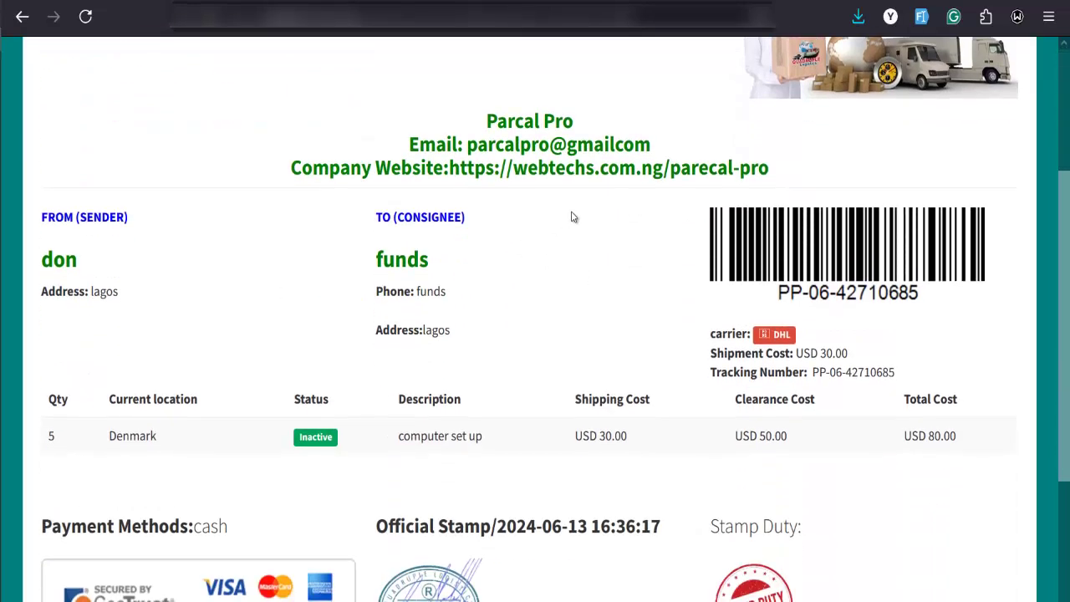
scroll(574, 218, down, 2)
scroll(574, 217, up, 2)
scroll(577, 170, down, 2)
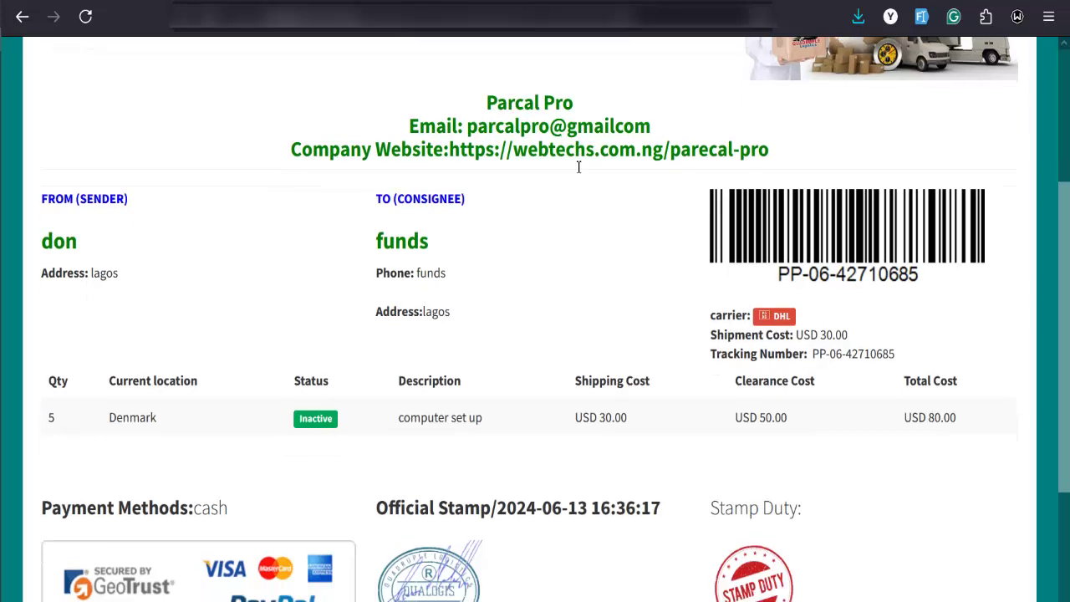
scroll(410, 152, up, 1)
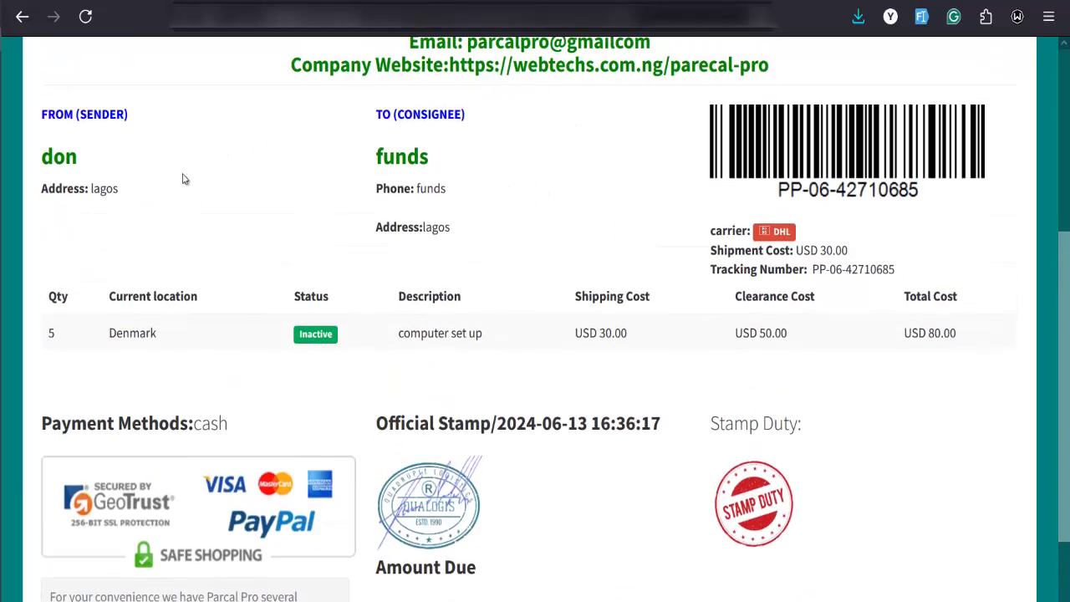
scroll(543, 167, down, 1)
scroll(653, 175, up, 1)
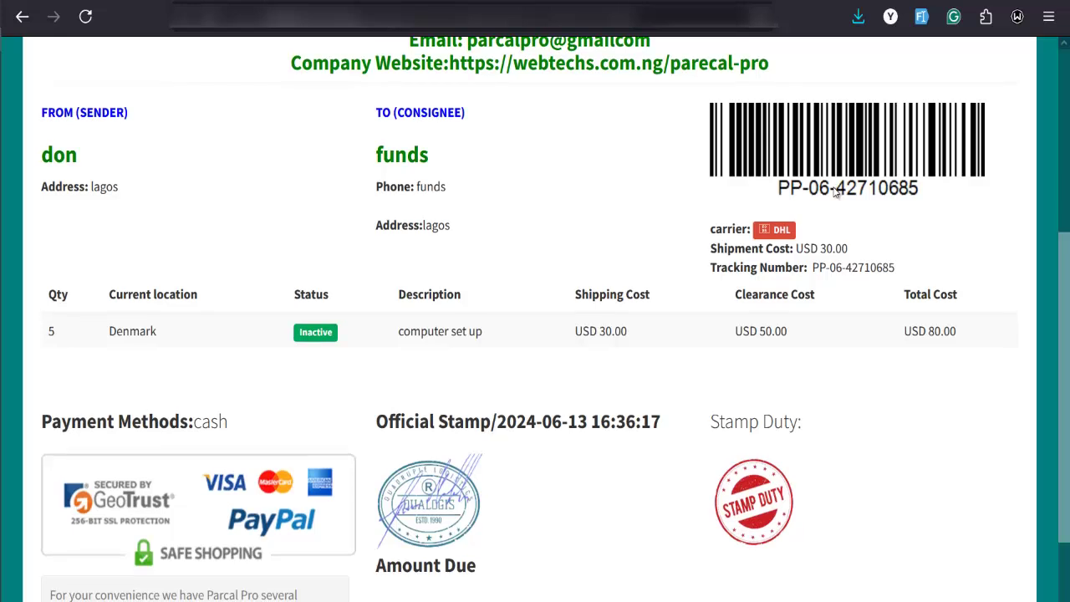
scroll(839, 201, down, 1)
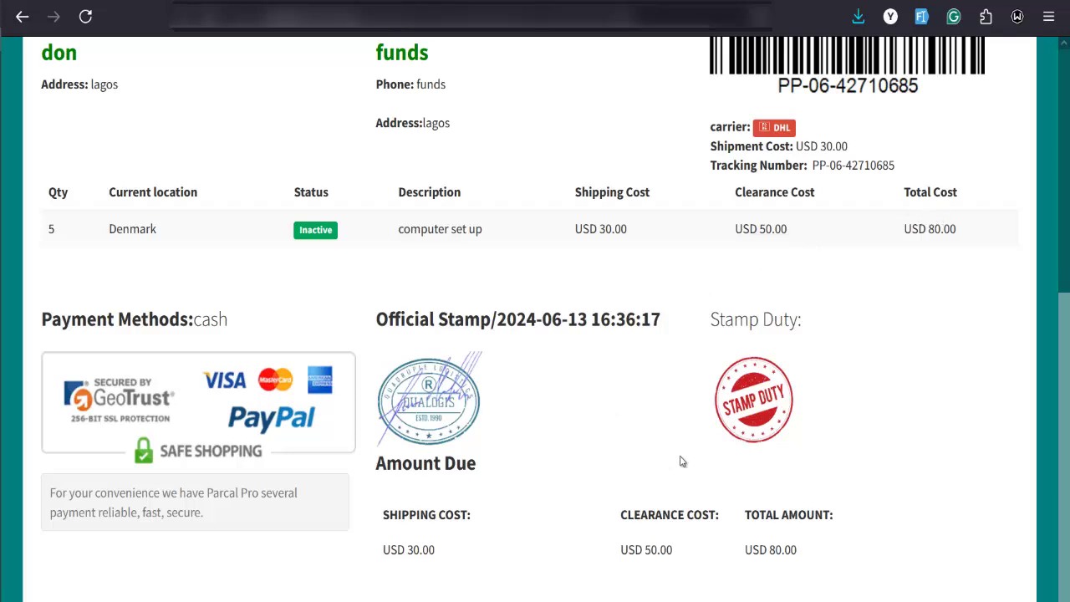
scroll(263, 428, up, 3)
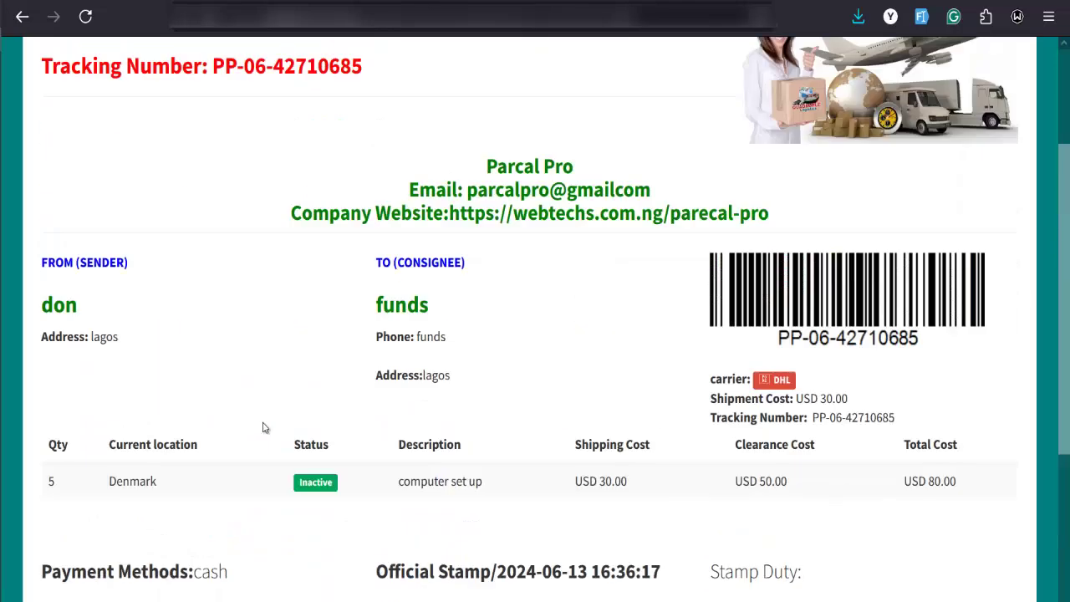
scroll(264, 428, down, 2)
scroll(264, 427, up, 3)
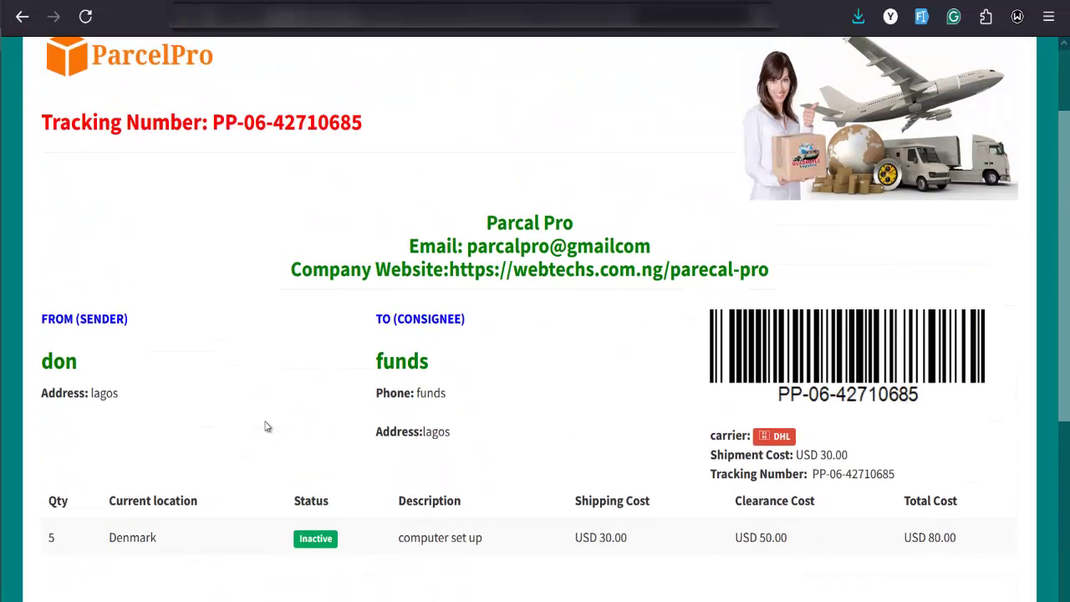
- Review the receipt's payment methods, stamps and amount due, and close it to return to the admin Shipping Settings
scroll(266, 426, down, 4)
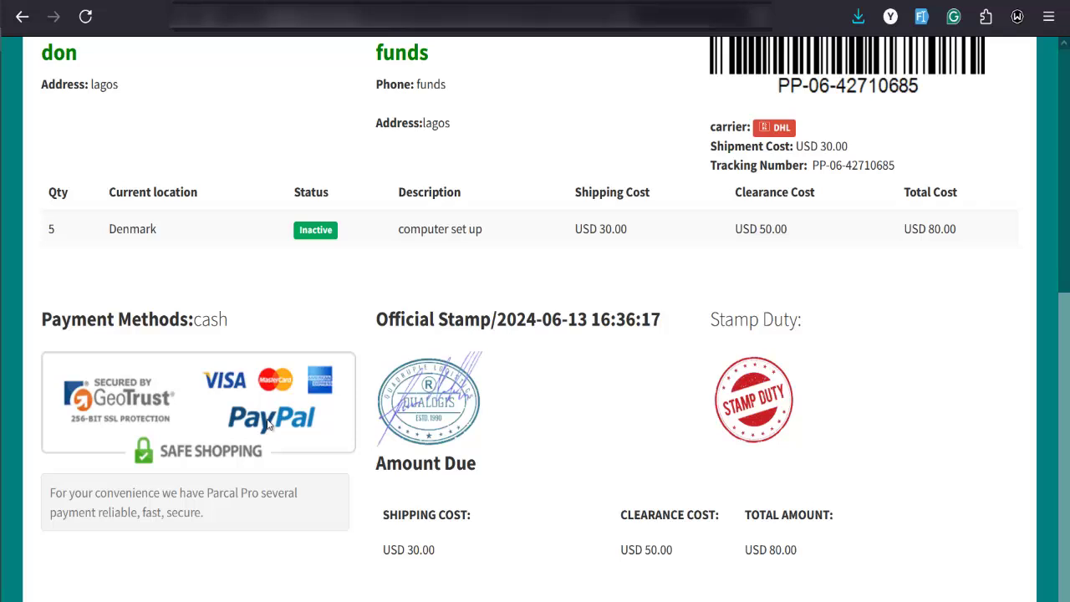
scroll(268, 425, up, 2)
scroll(268, 425, down, 2)
key(ctrl+w)
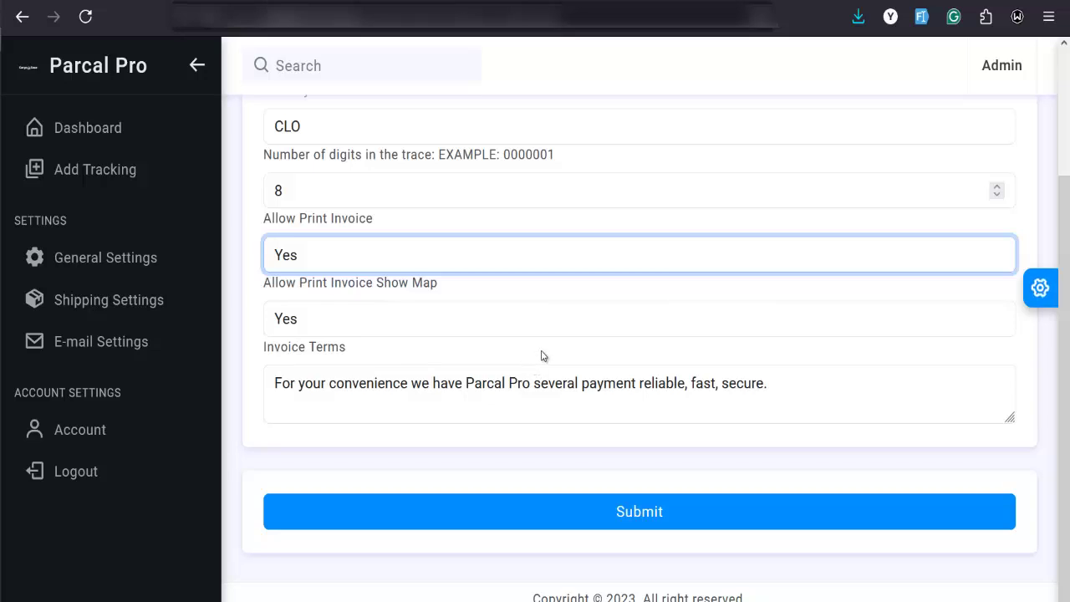
- Open the admin E-mail Settings and inspect the sender name, mail host, webmail and mail password fields
click(120, 337)
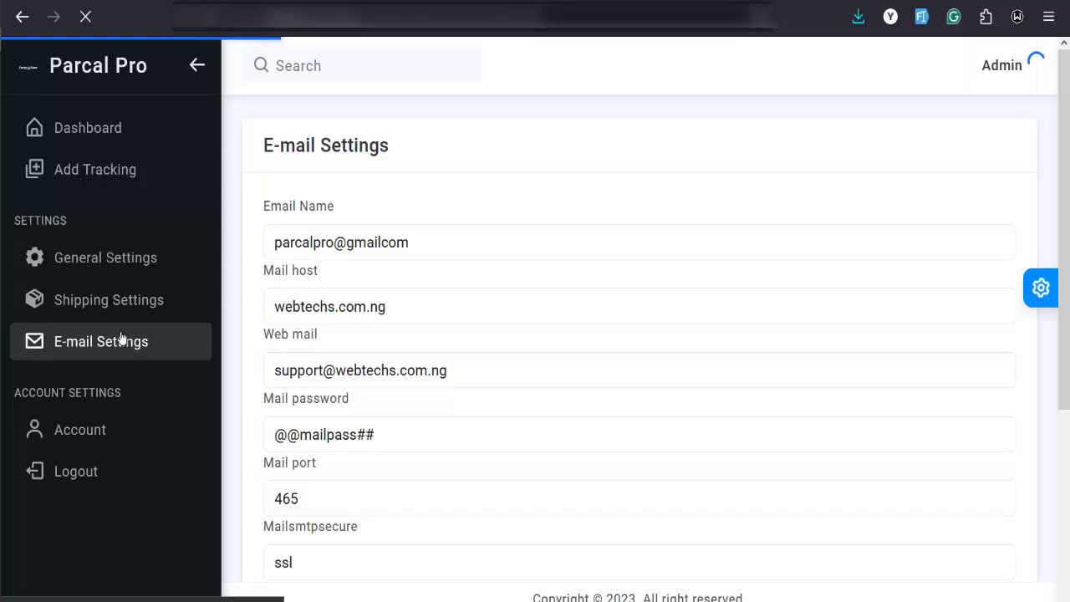
scroll(444, 375, down, 3)
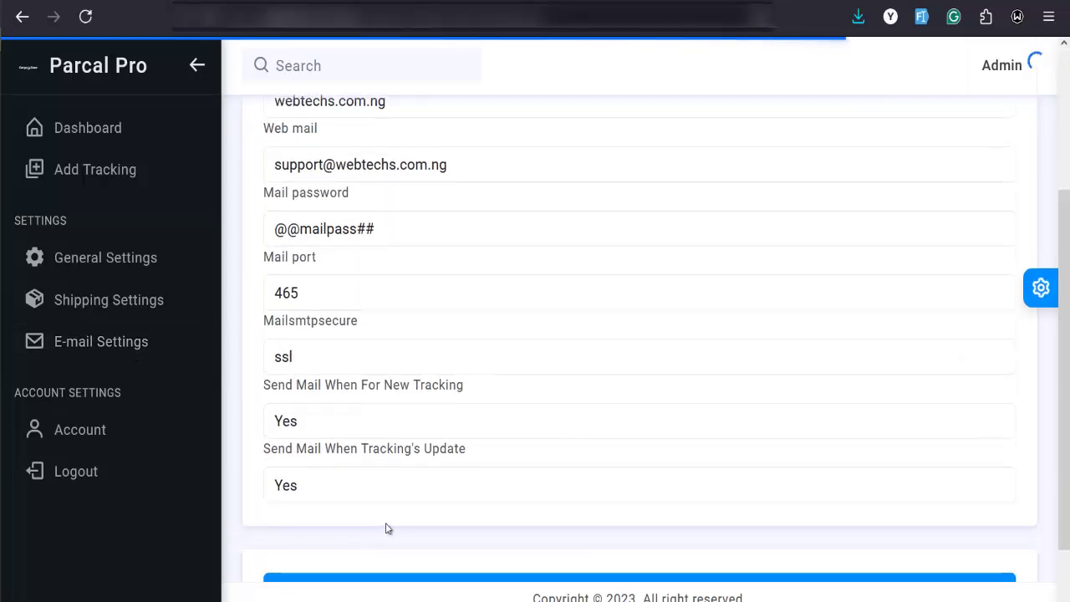
scroll(387, 528, up, 1)
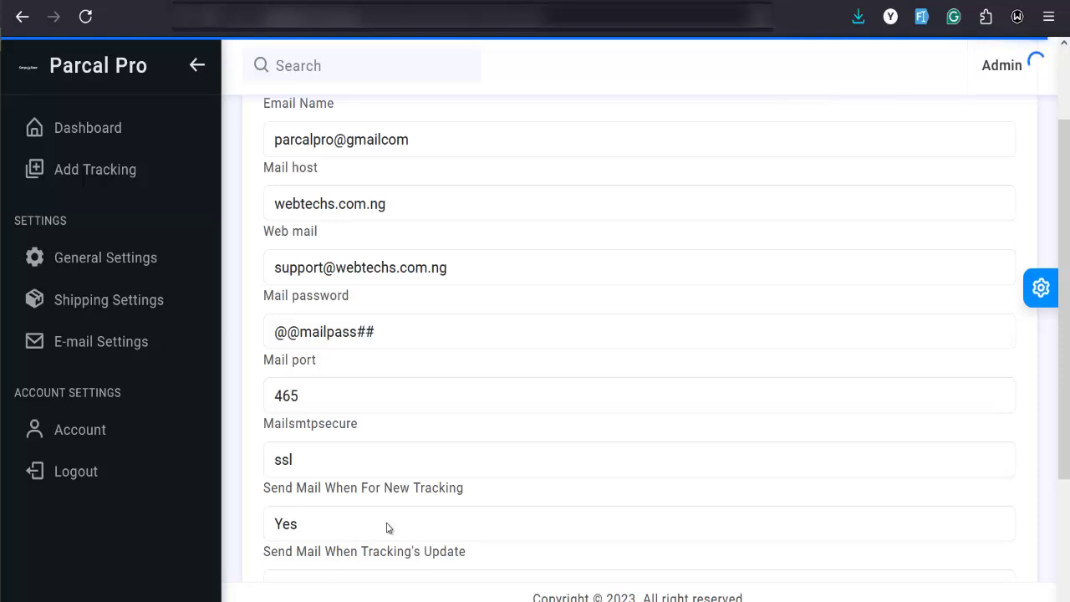
scroll(387, 528, up, 1)
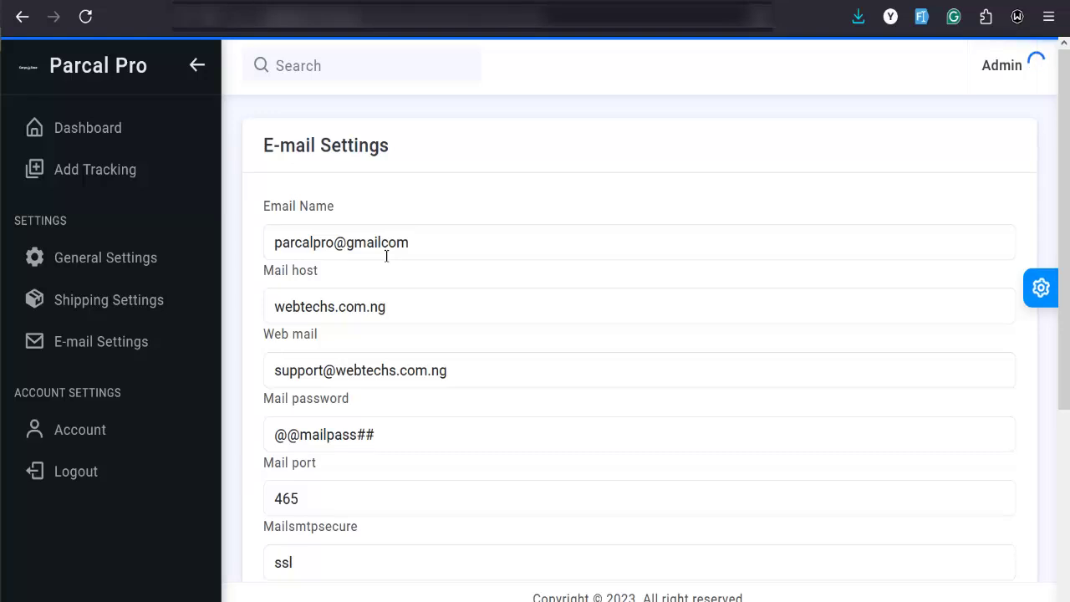
click(415, 244)
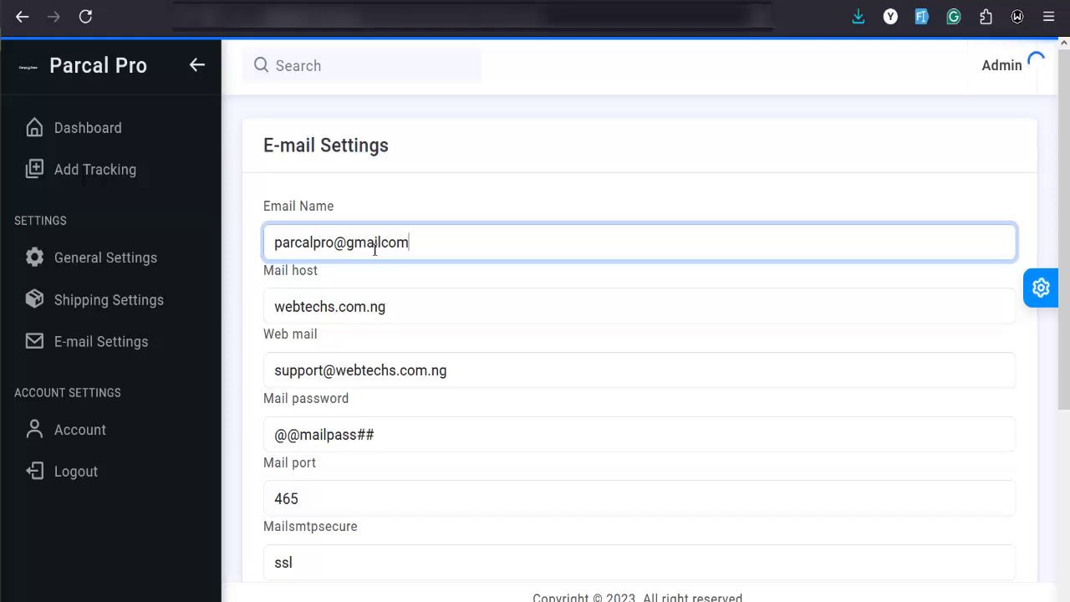
triple_click(302, 248)
double_click(302, 248)
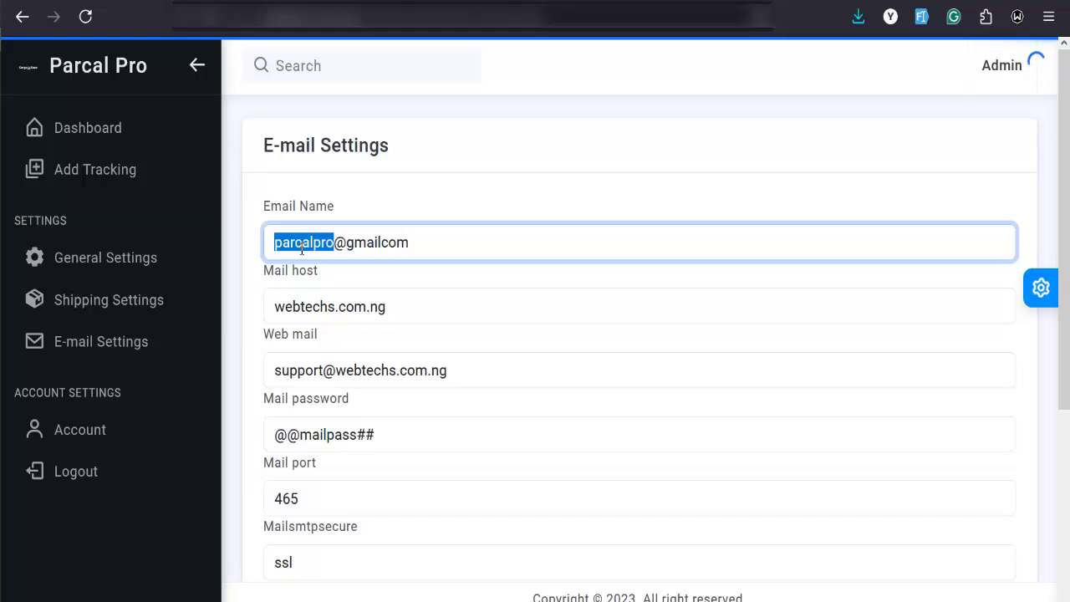
click(302, 248)
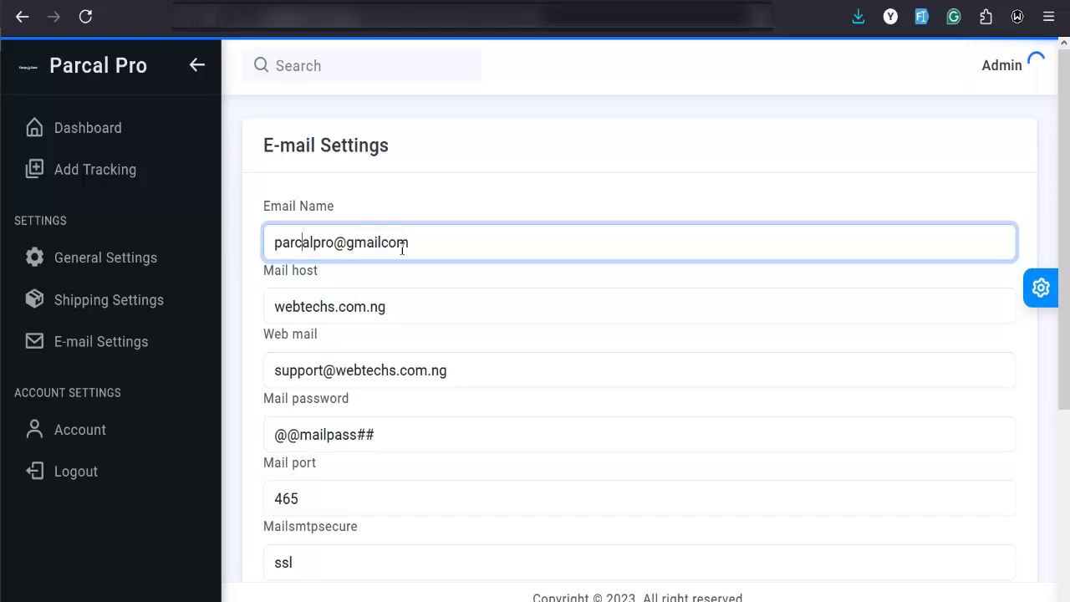
- Examine the mail port, SMTP security and the send-mail choices for new and updated tracking, and open the Account page
scroll(416, 247, down, 2)
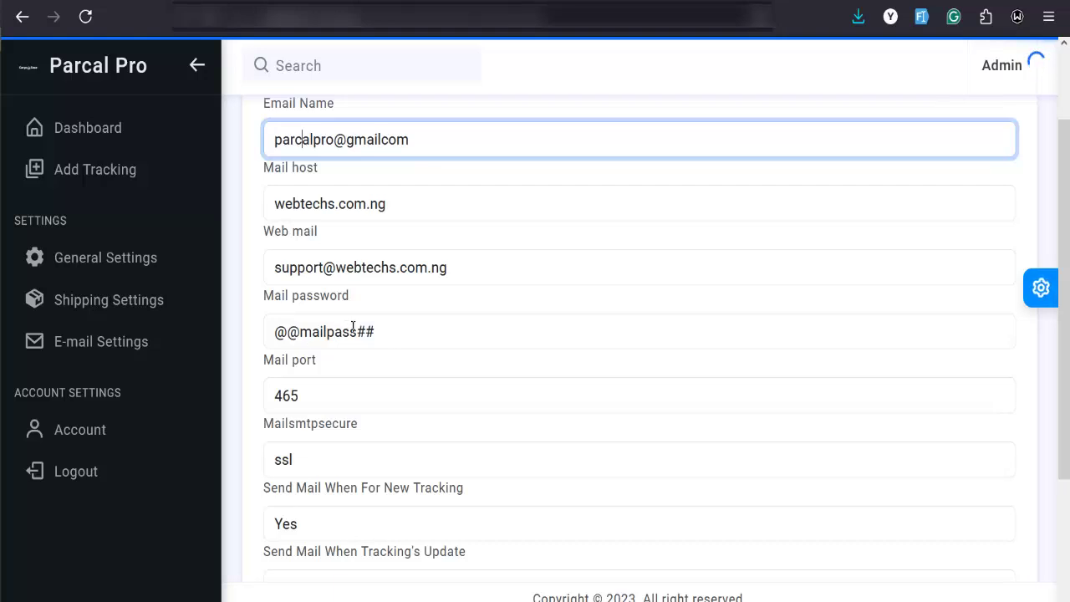
scroll(400, 338, down, 2)
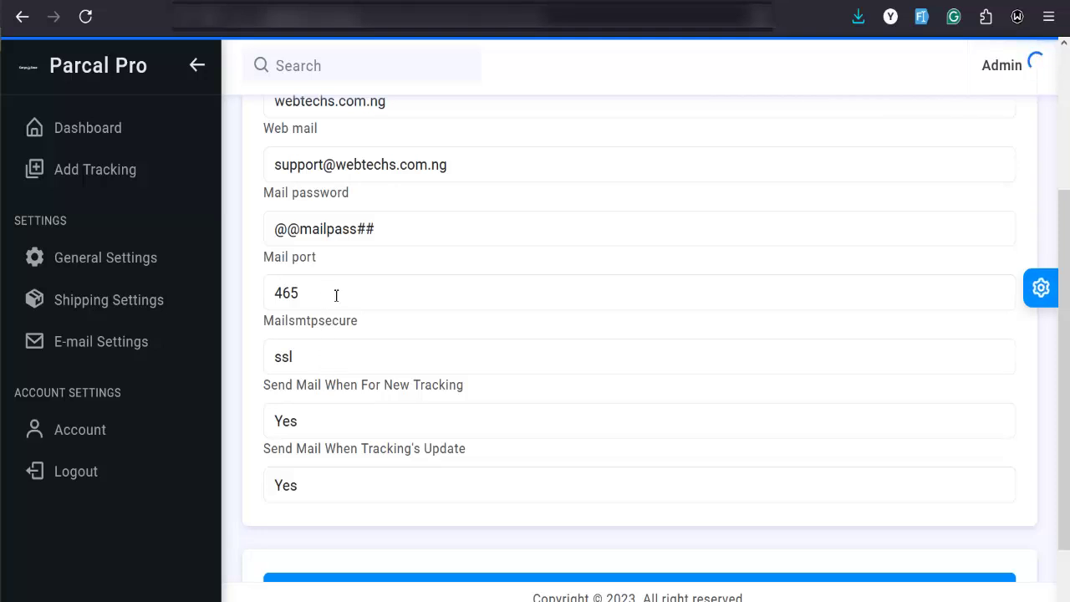
click(370, 425)
click(364, 430)
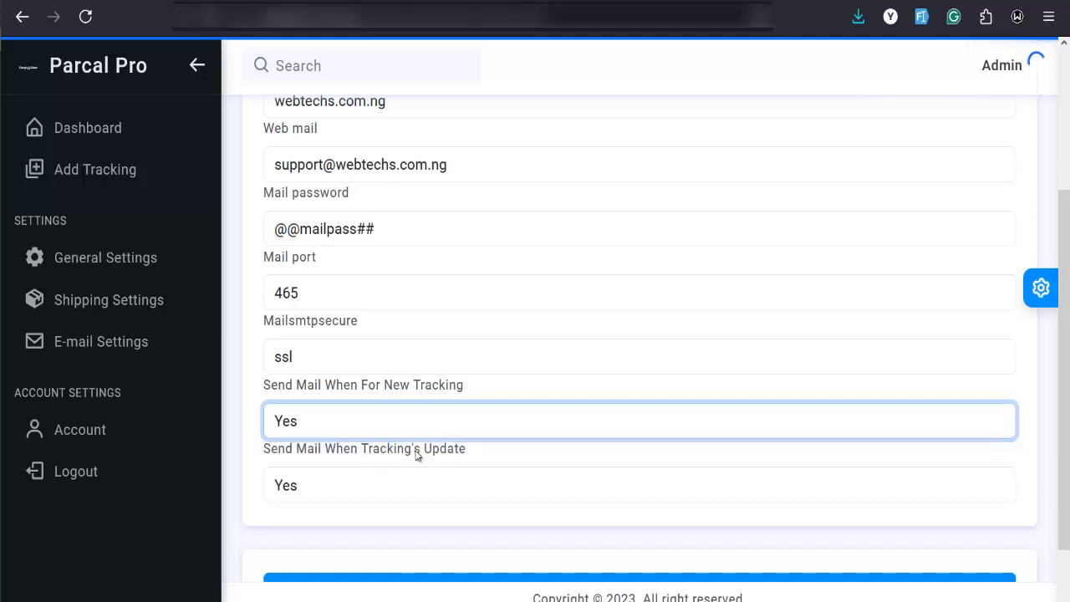
click(342, 480)
click(339, 482)
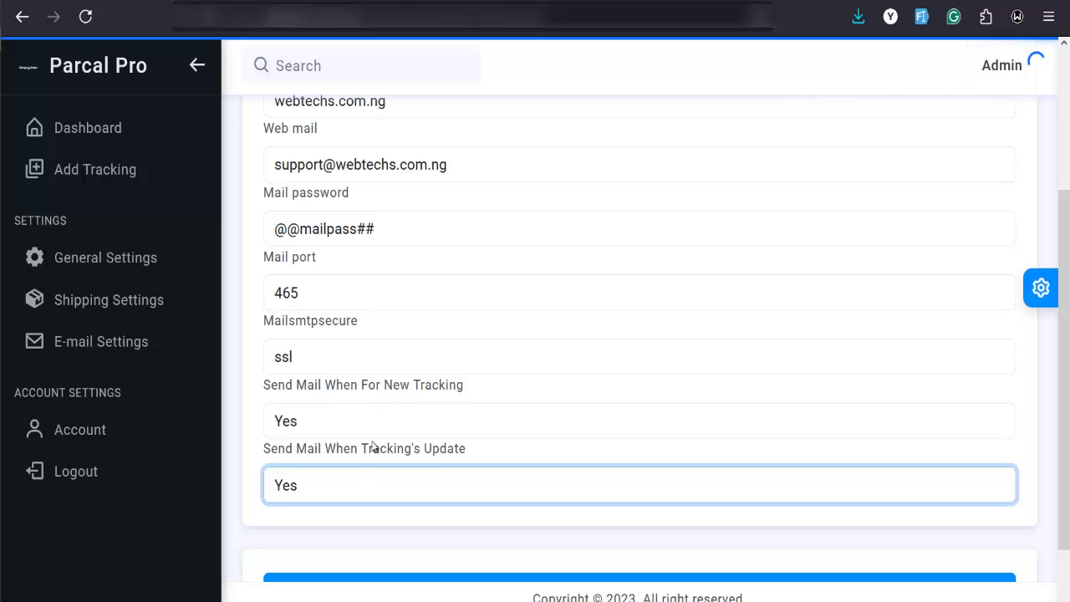
scroll(372, 447, down, 2)
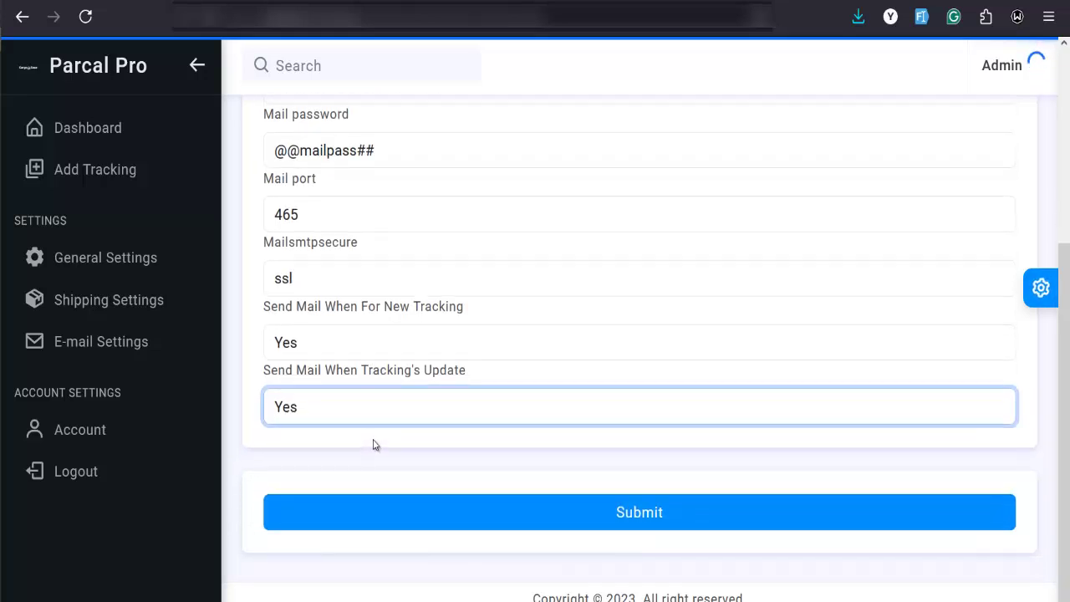
scroll(374, 442, up, 4)
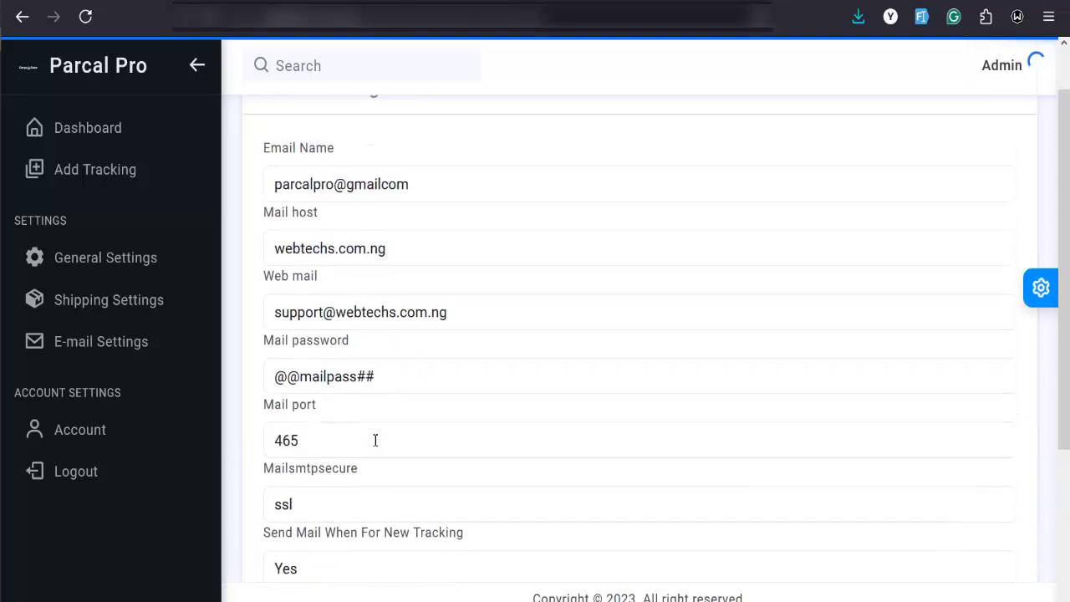
scroll(82, 435, down, 1)
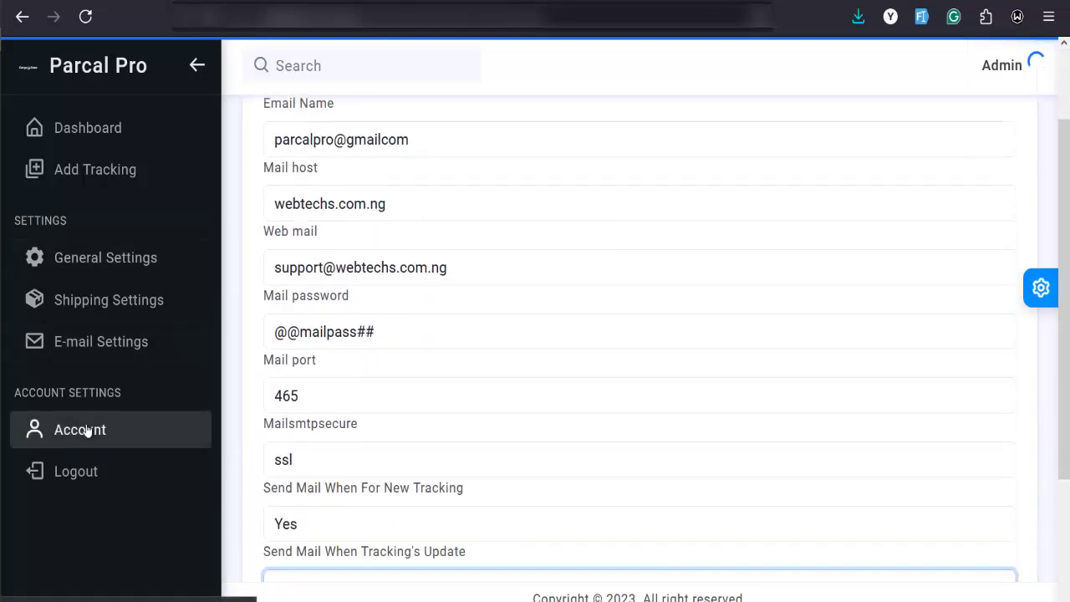
click(87, 428)
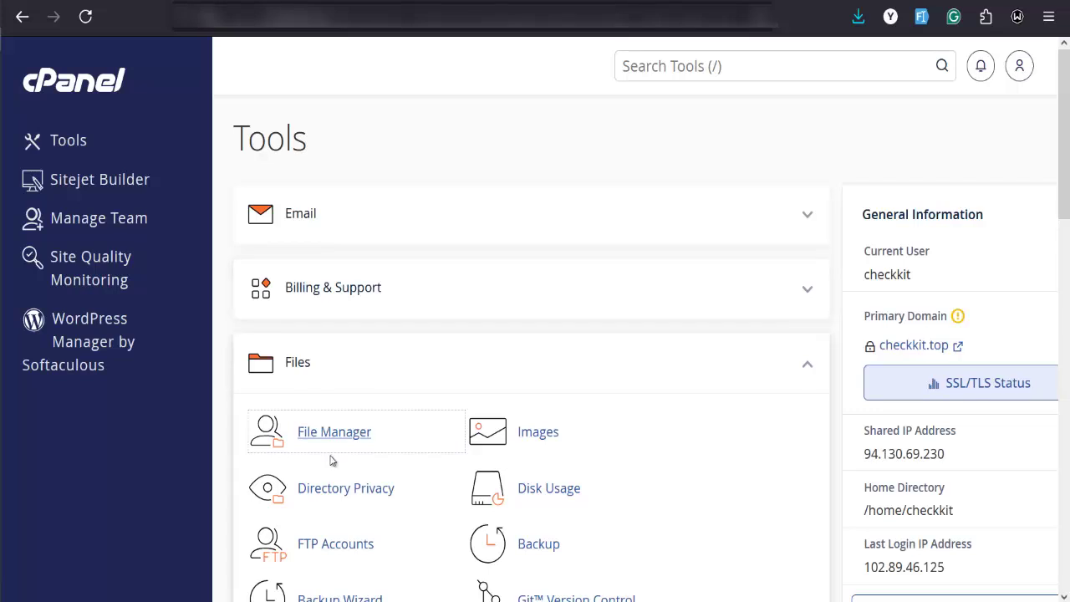
- Switch to cPanel and open both the File Manager and the Database Wizard
click(348, 432)
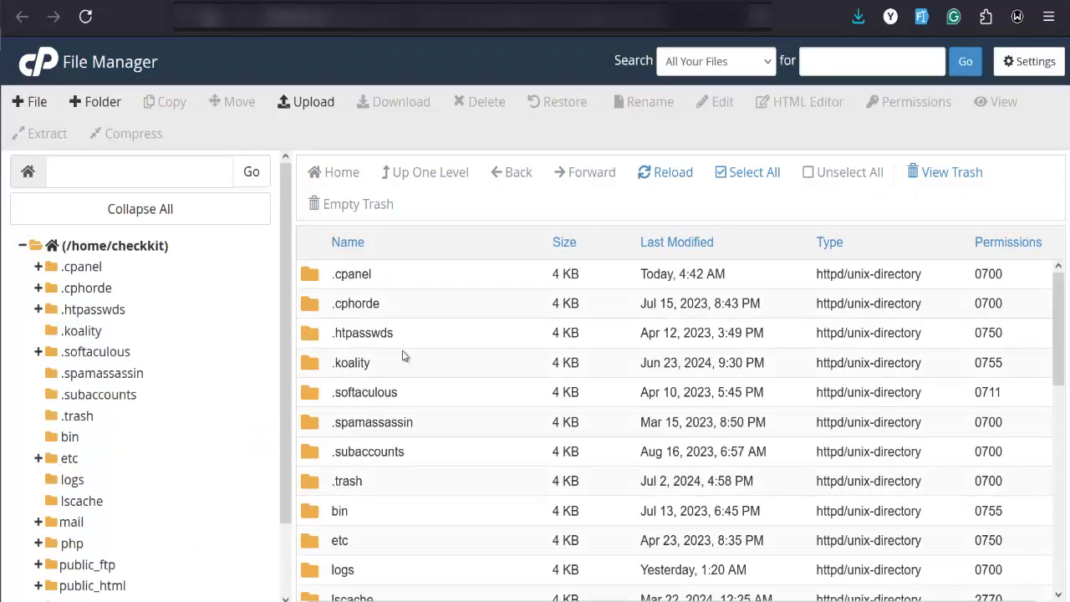
click(485, 2)
scroll(351, 398, down, 6)
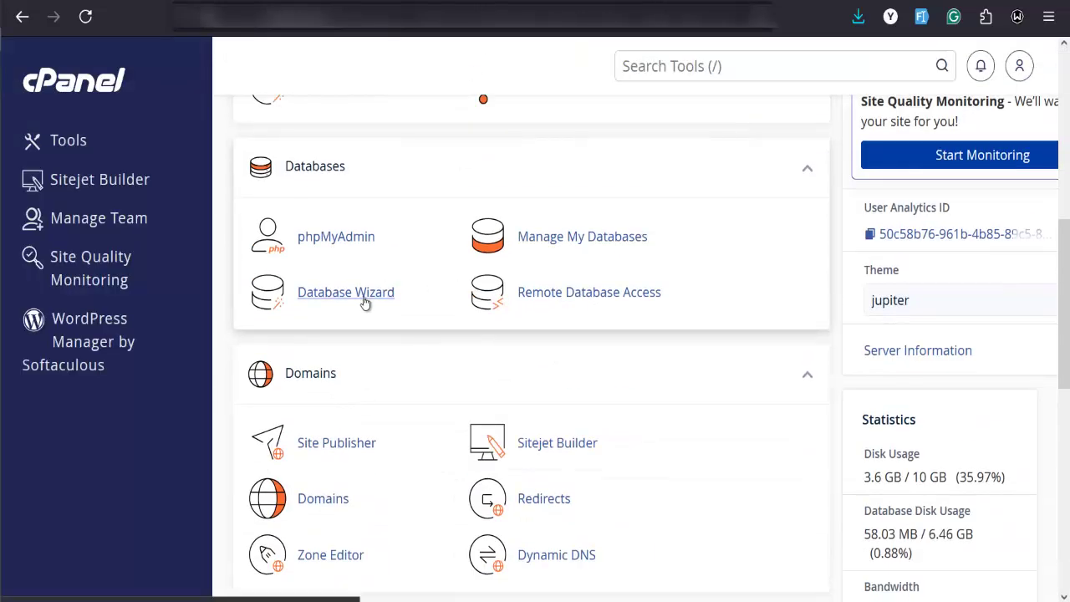
click(365, 303)
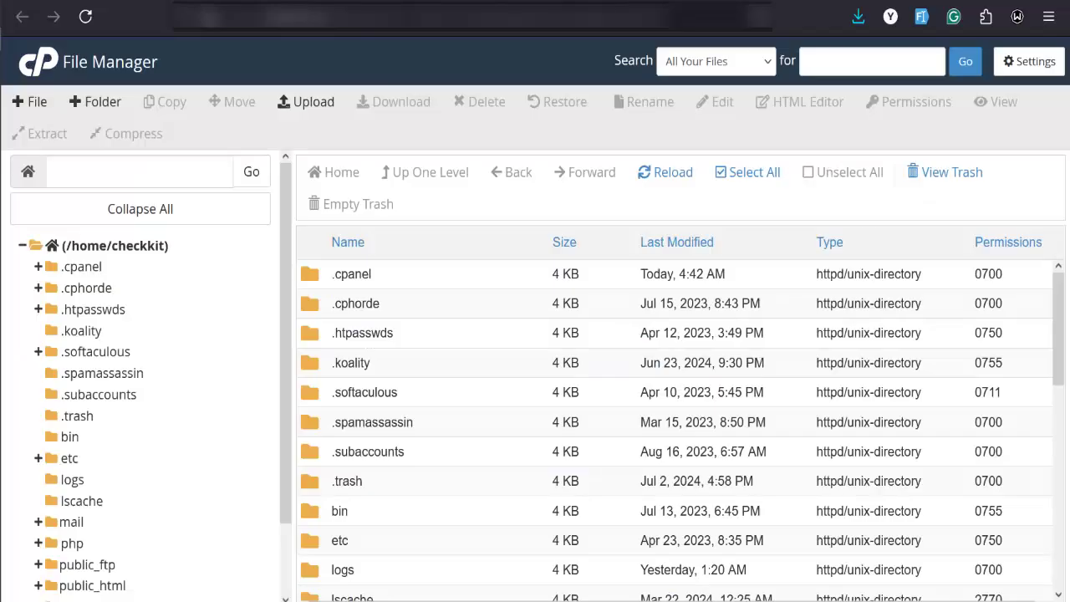
- Create a new folder named parcelpro inside public_html in the File Manager
scroll(430, 466, down, 5)
scroll(446, 451, down, 2)
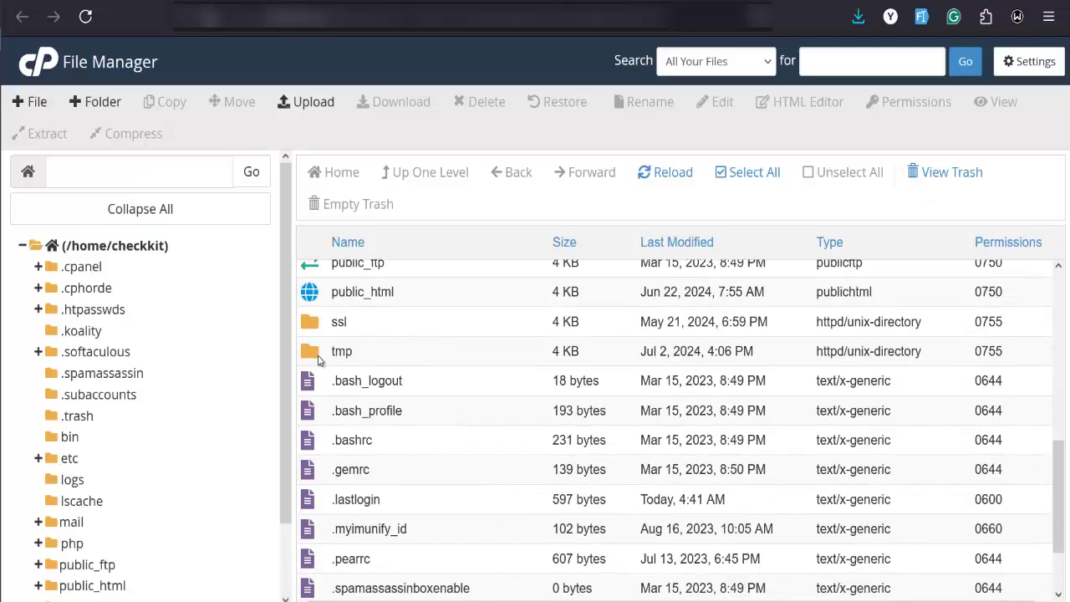
double_click(423, 294)
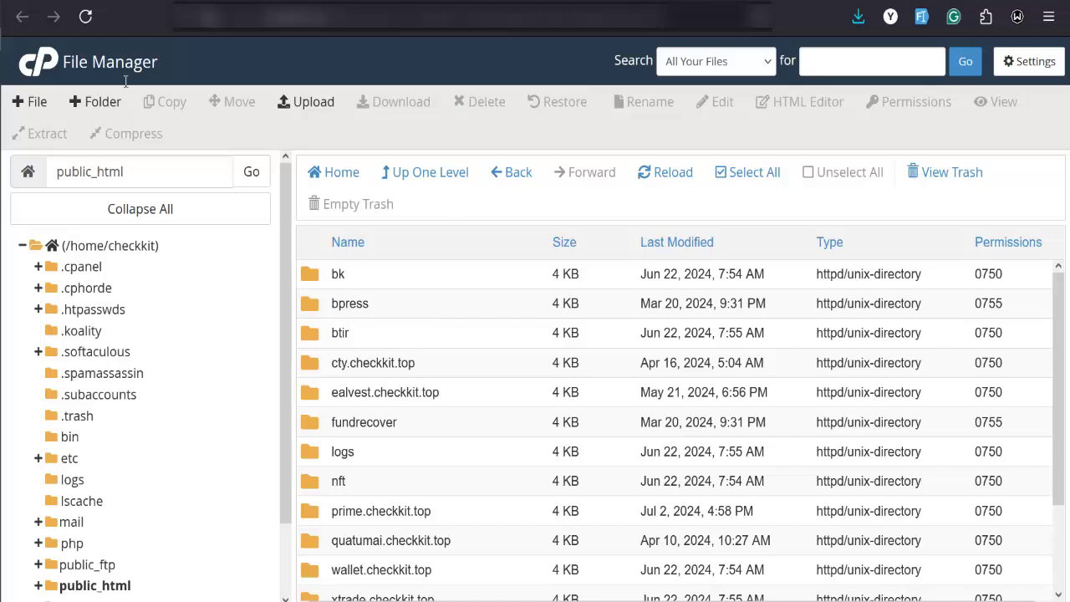
click(97, 102)
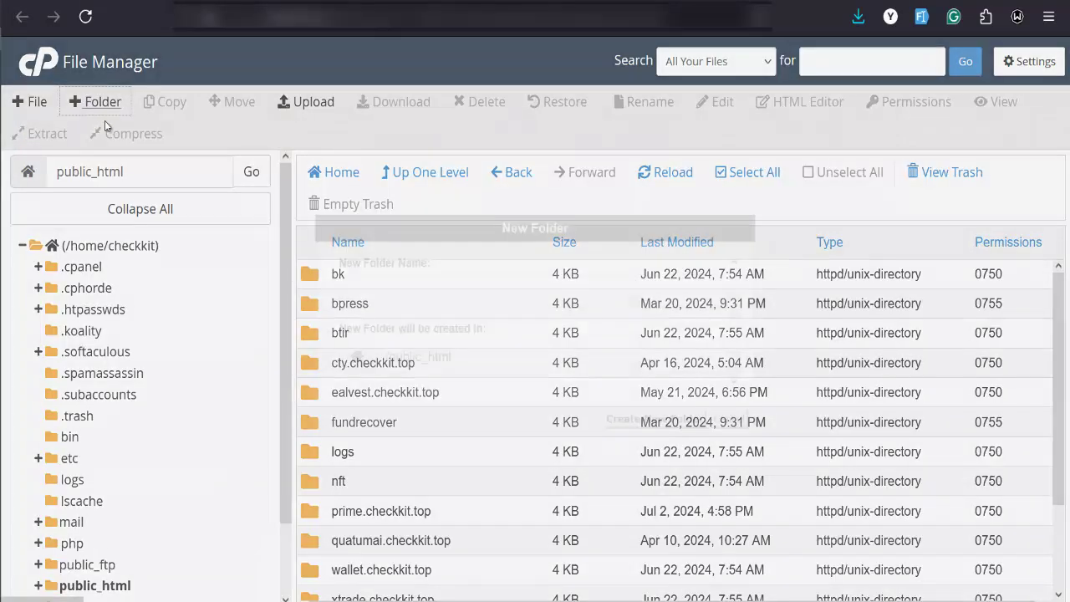
text(p)
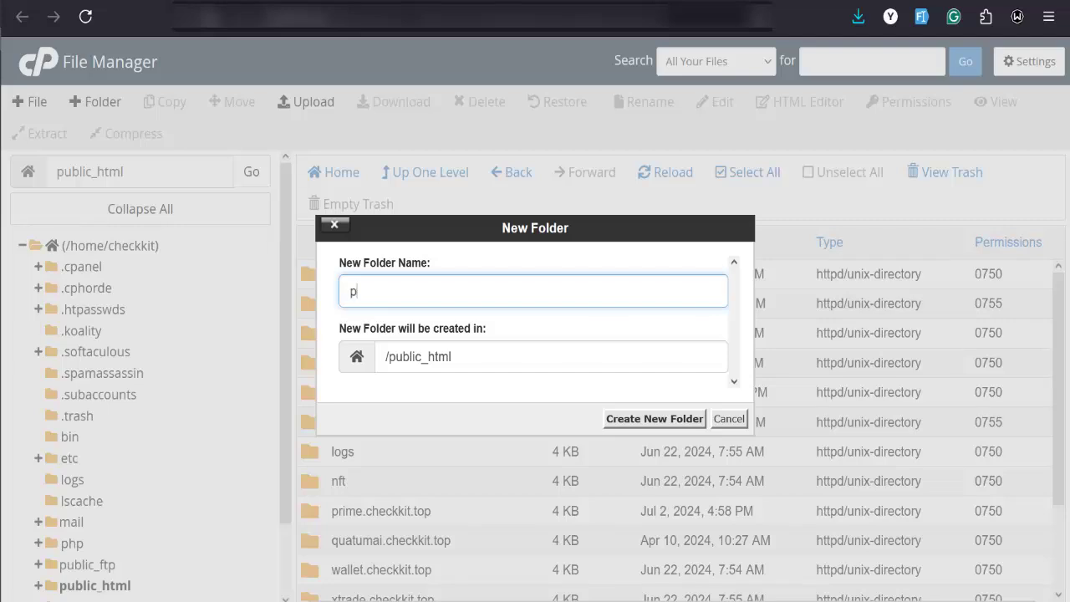
text(arcelpro)
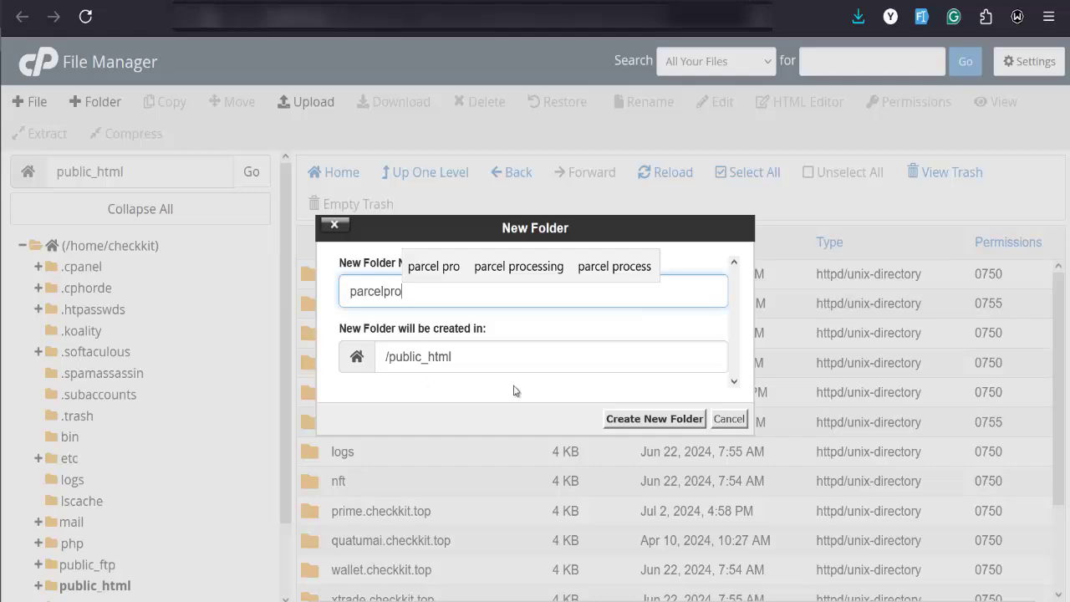
click(687, 424)
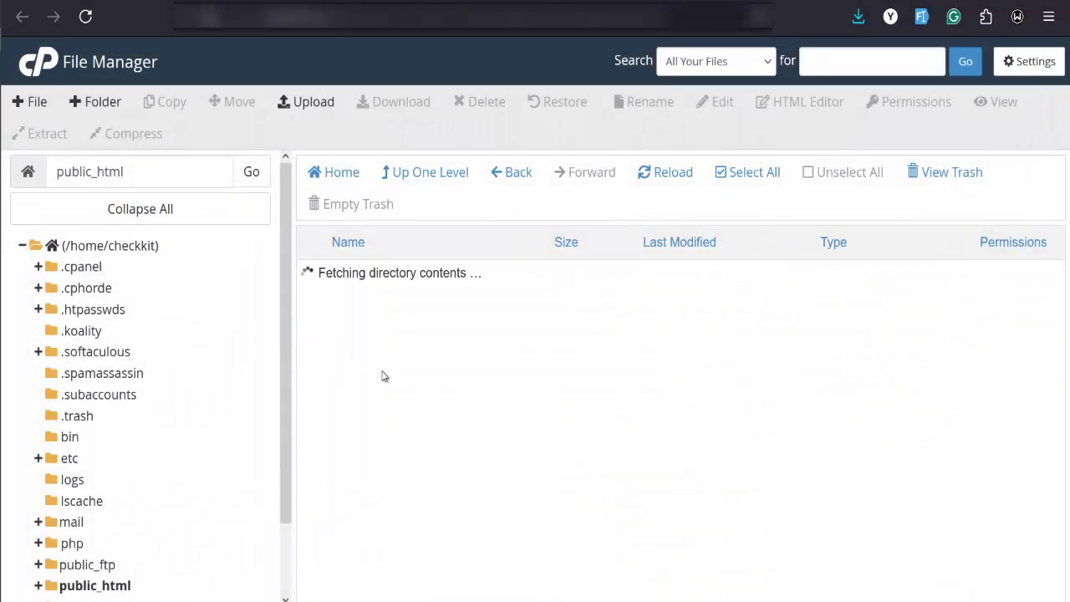
- Open the parcelpro folder and save the File Manager preferences with Show Hidden Files (dotfiles) enabled
scroll(373, 468, down, 3)
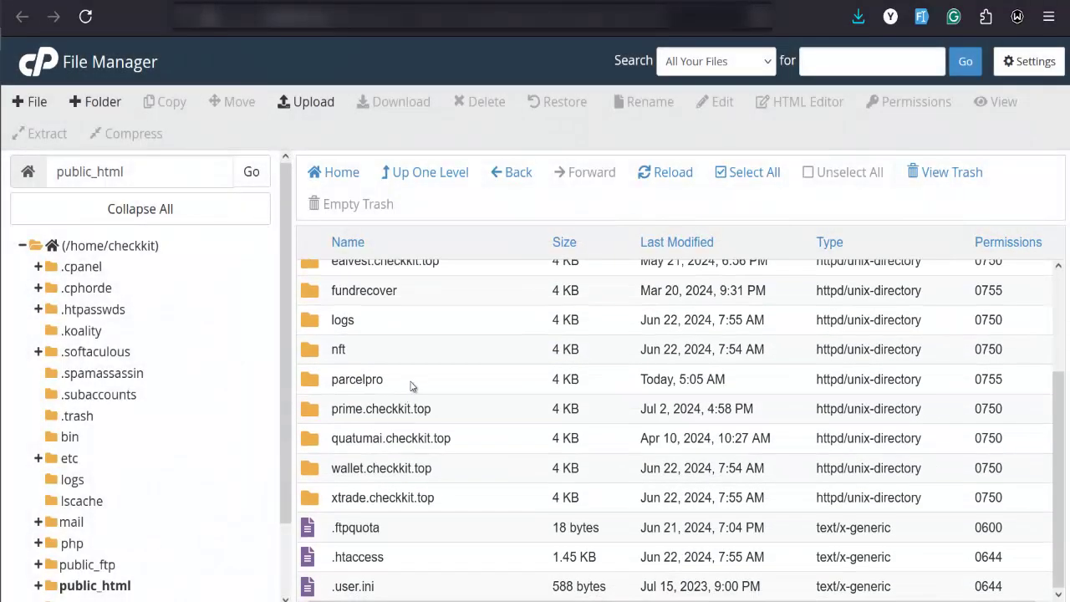
double_click(411, 386)
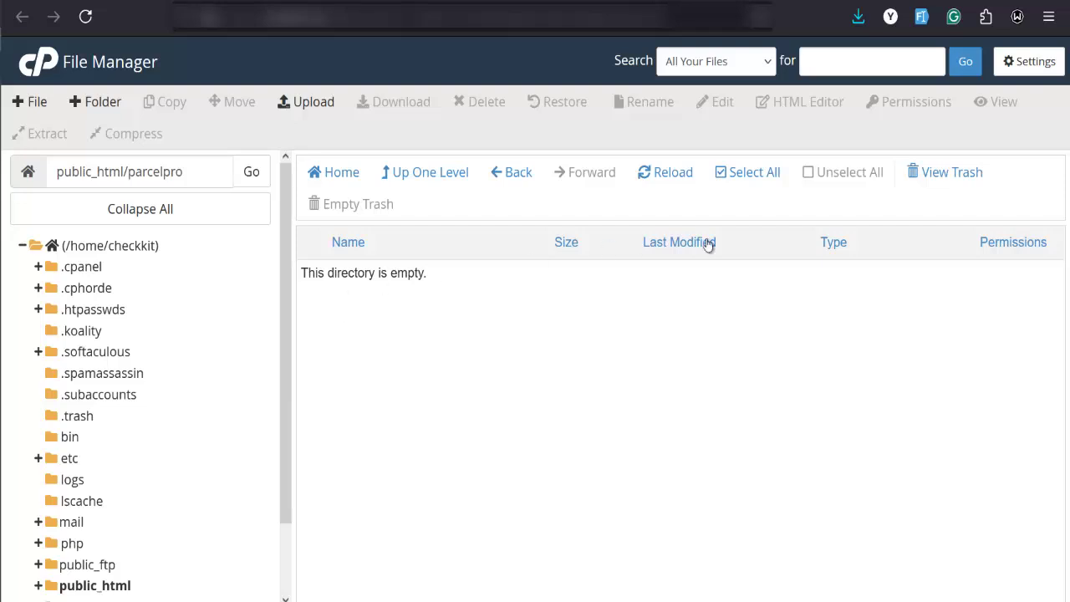
click(1026, 63)
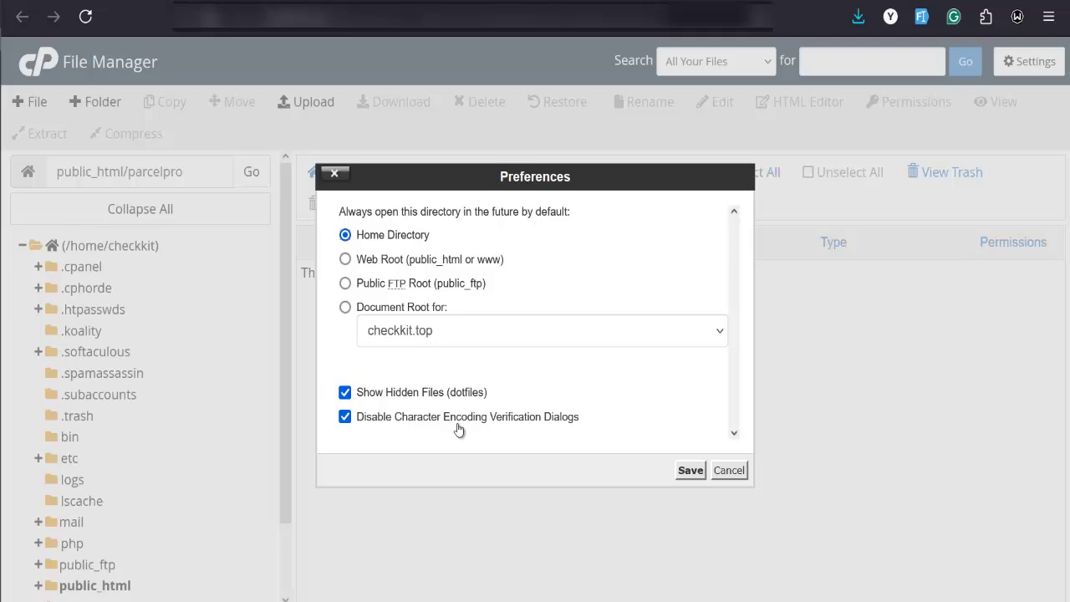
click(690, 472)
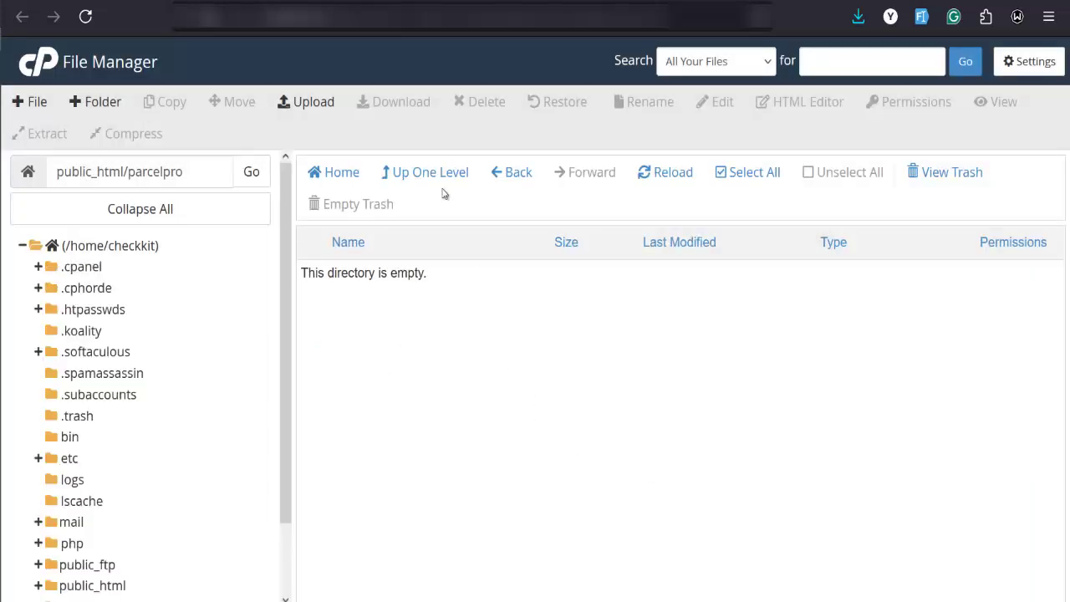
- Select a file from the computer to upload into the public_html/parcelpro folder
click(317, 104)
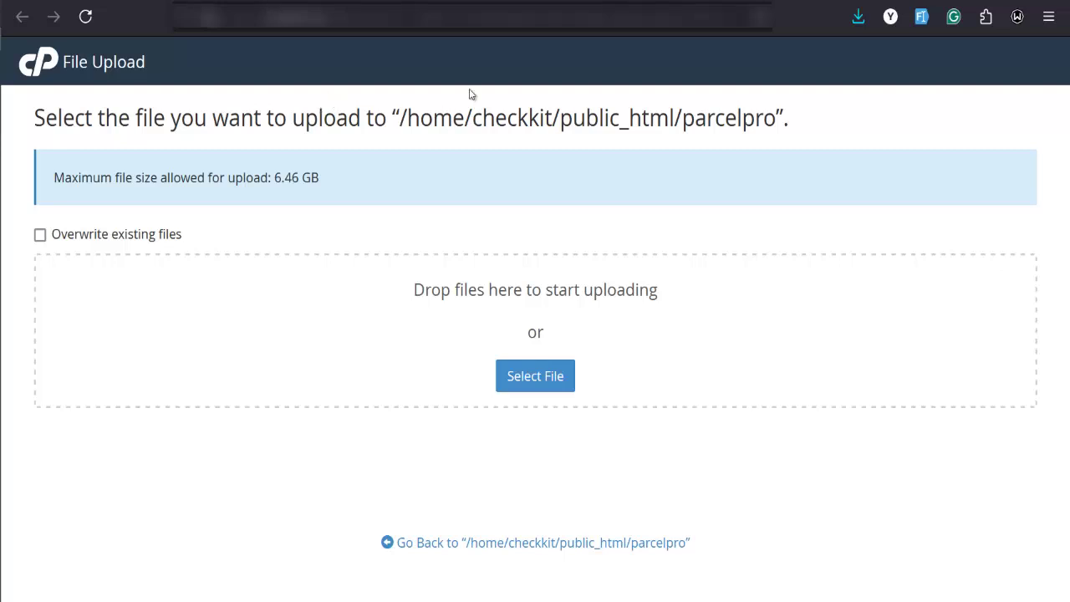
click(518, 378)
double_click(351, 186)
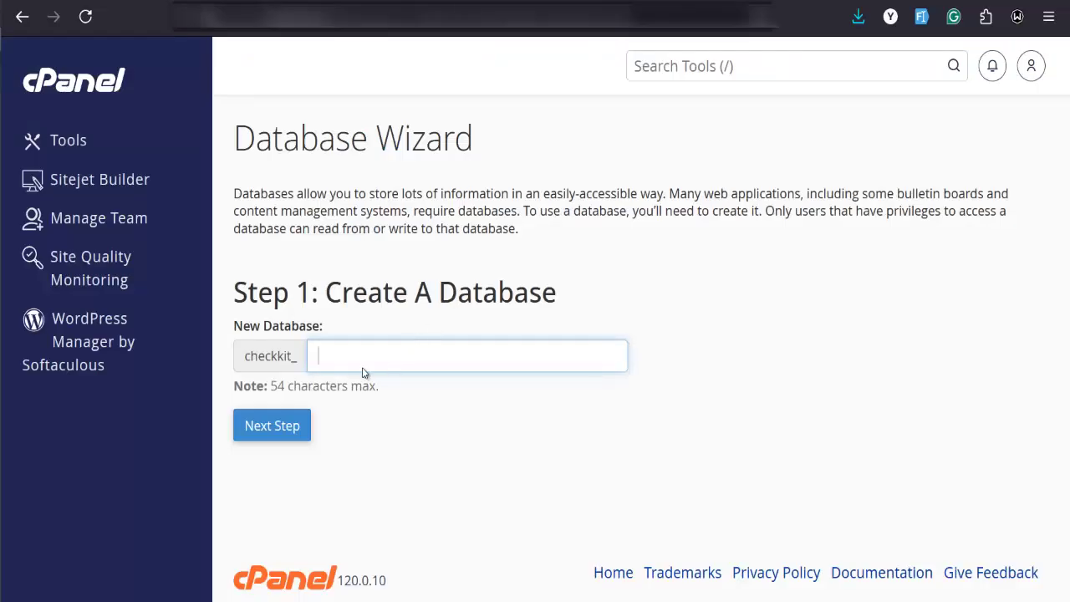
- Create a new database named pardb in the first step of the Database Wizard
click(364, 367)
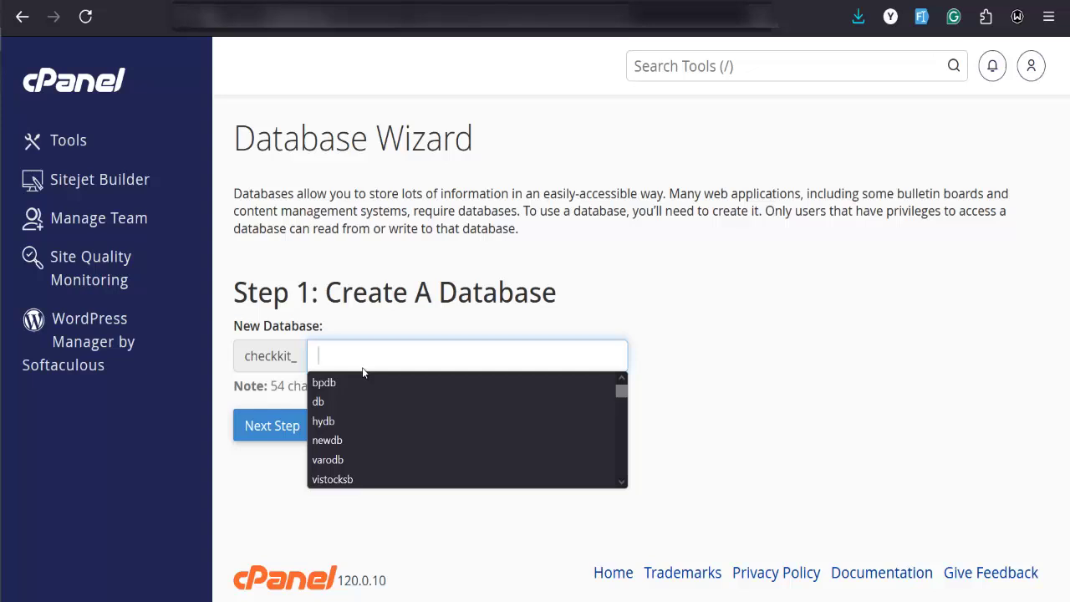
text(pardb)
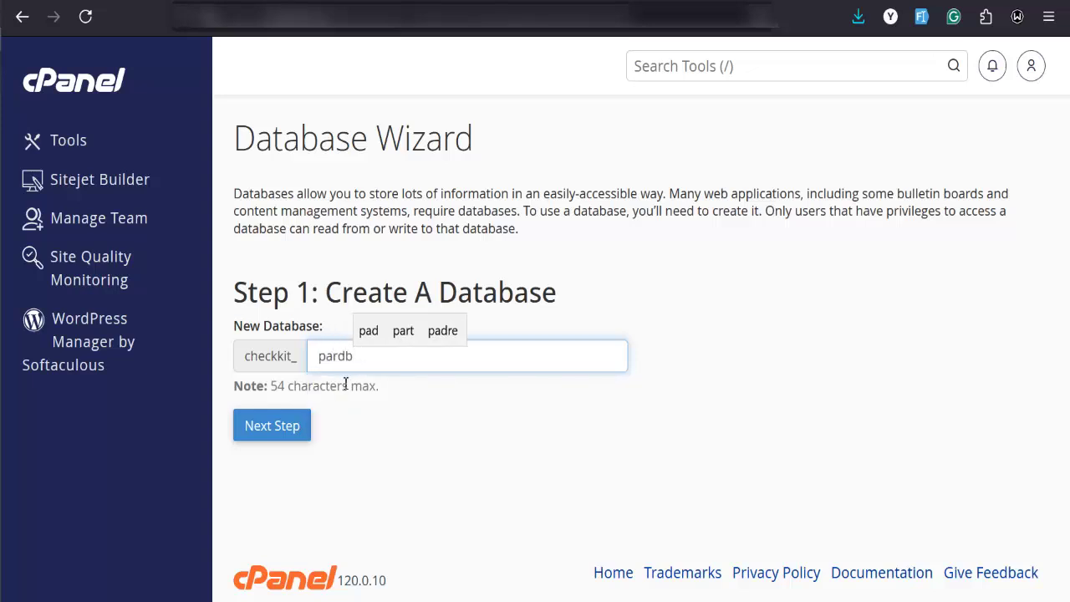
key(ctrl+a)
key(Home)
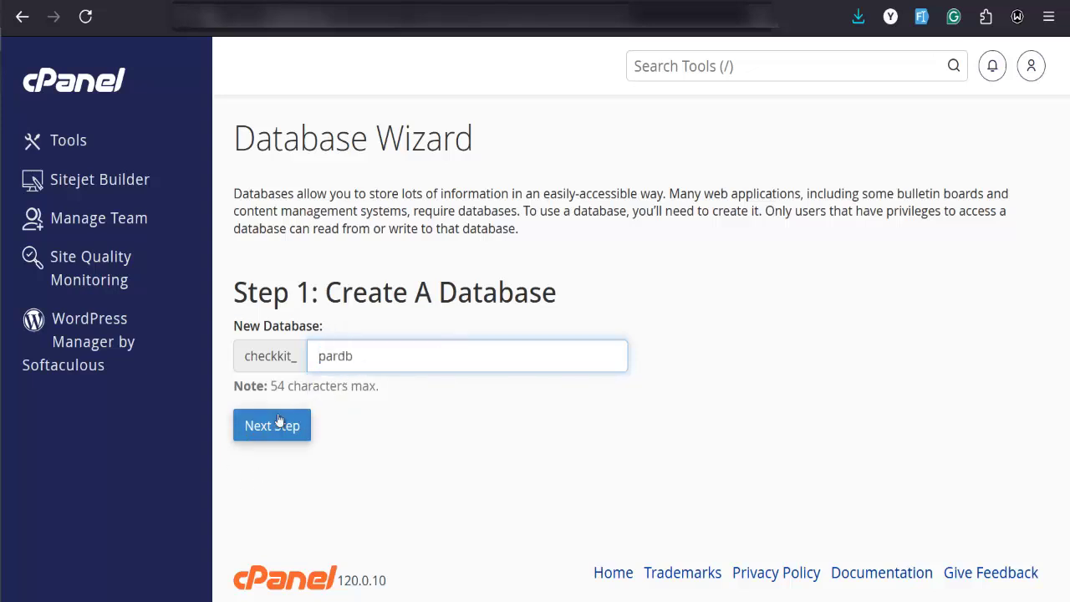
click(274, 431)
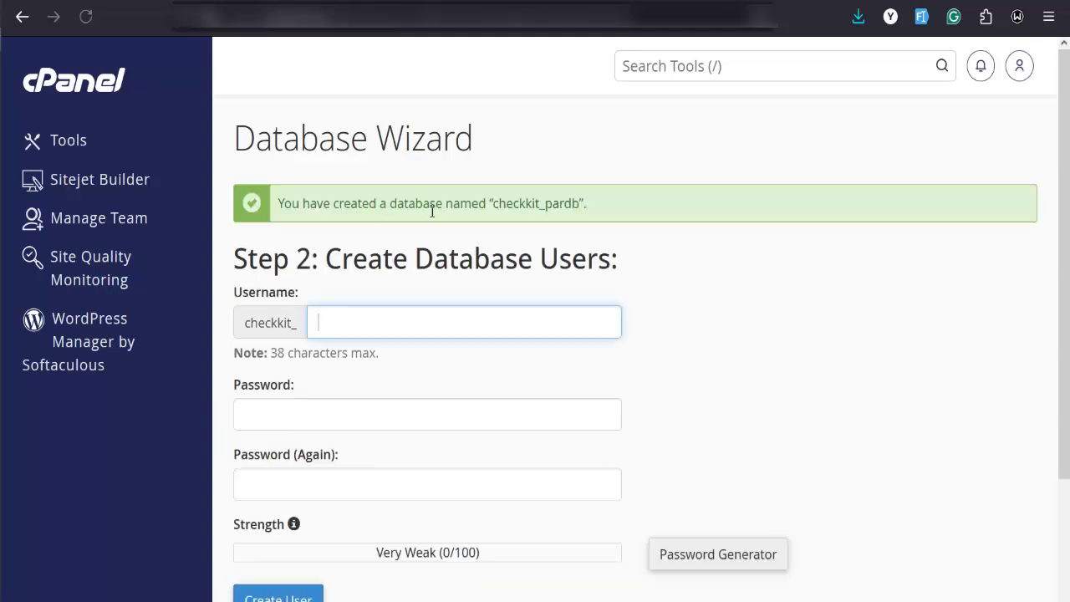
- Create the database user parcuser with a generated password, copying that password for safekeeping
text(p)
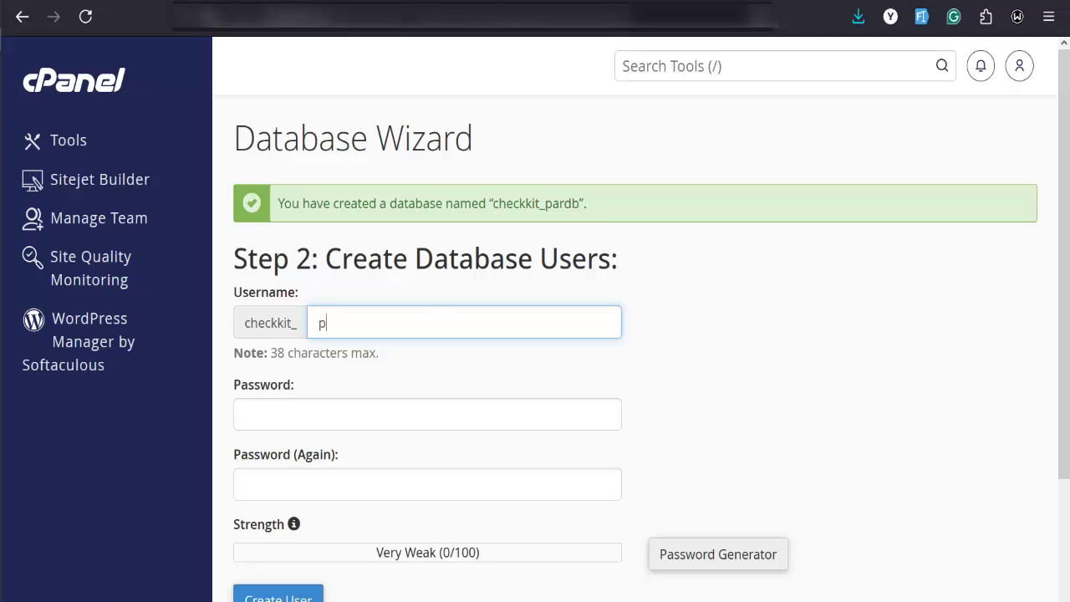
text(arcuser)
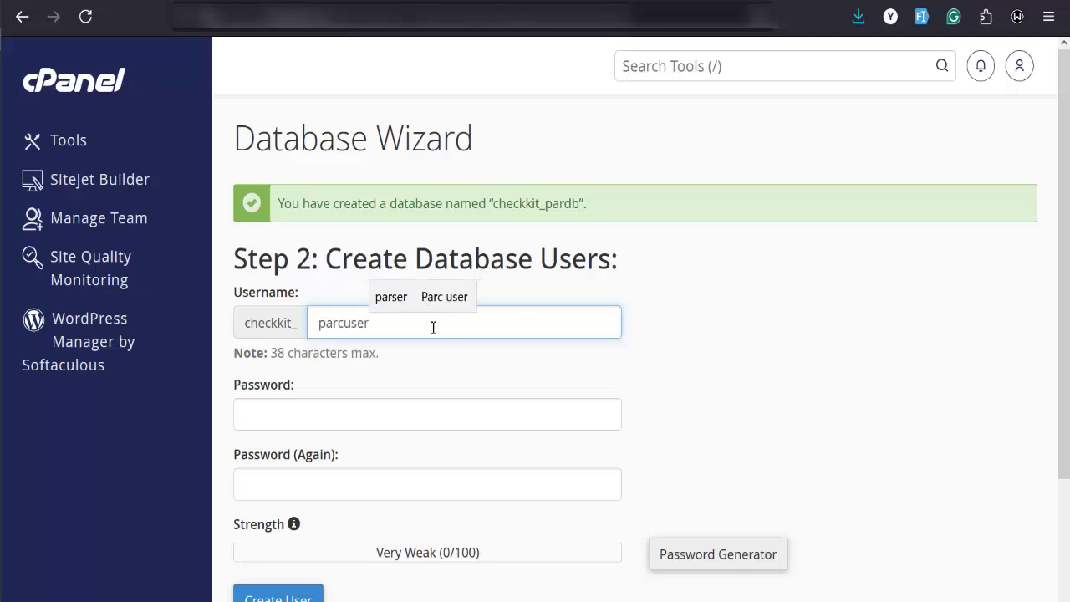
click(407, 423)
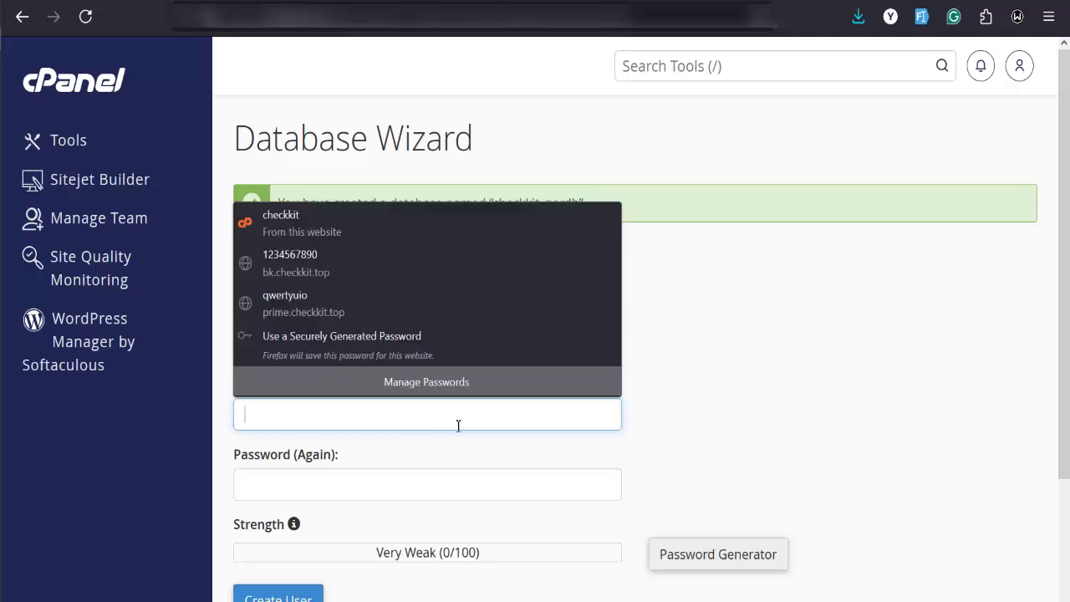
click(693, 554)
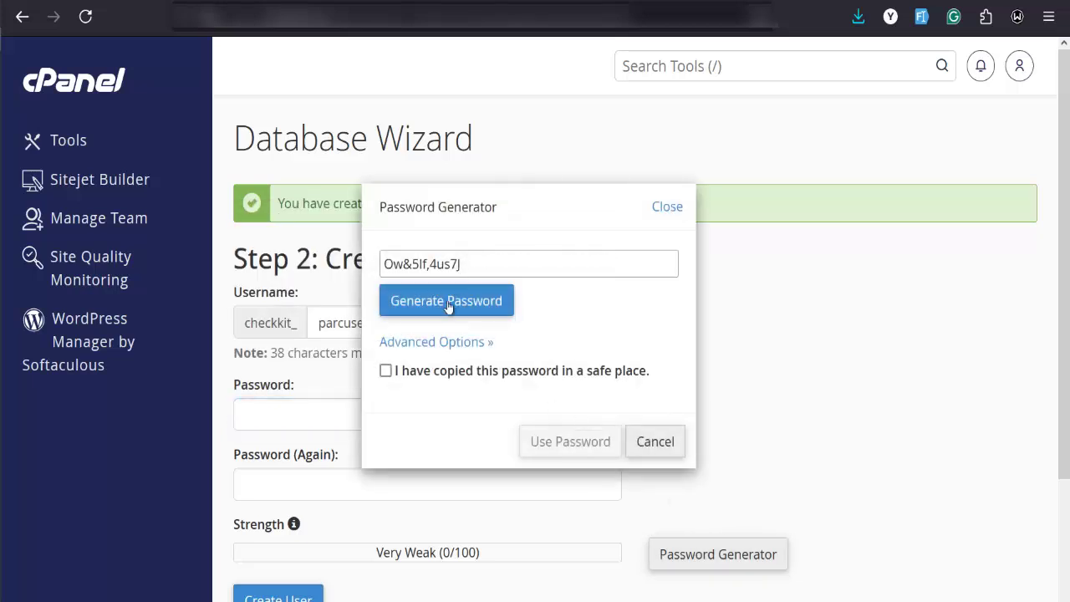
click(469, 265)
key(ctrl+c)
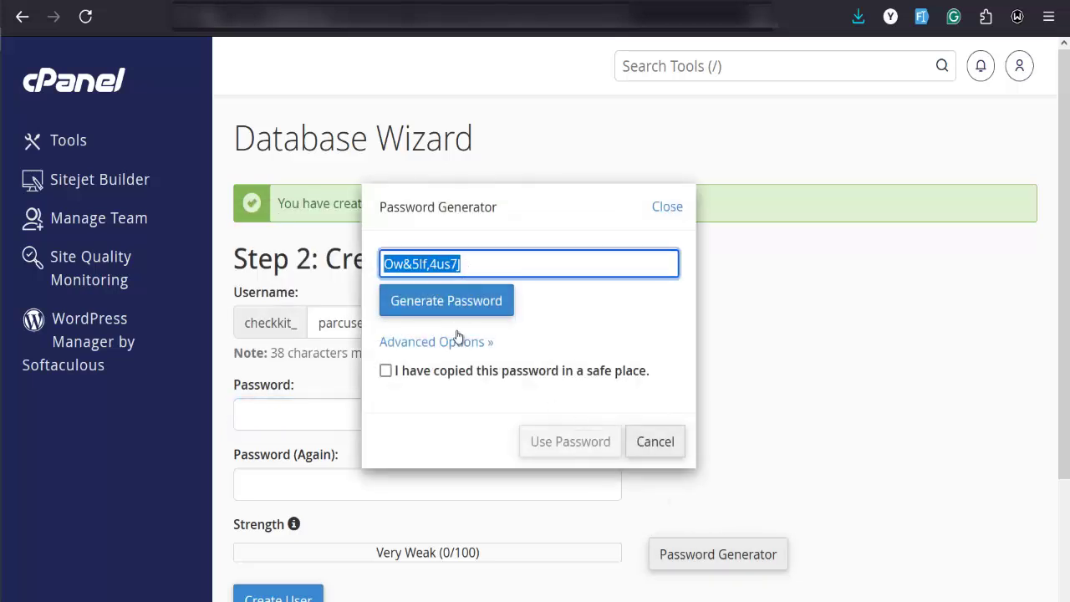
click(439, 377)
click(544, 434)
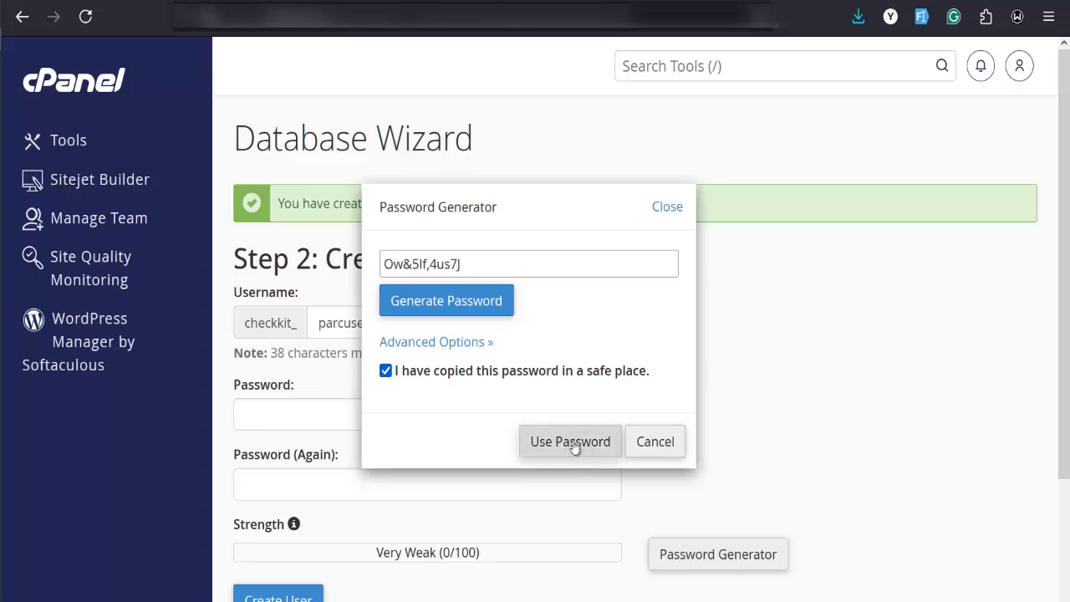
scroll(390, 393, down, 2)
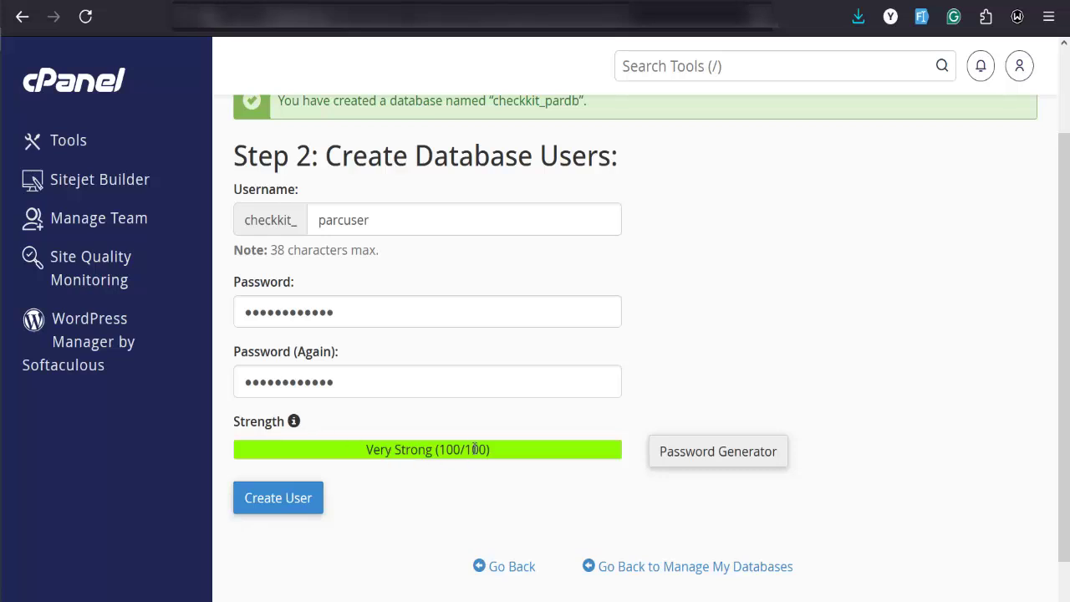
click(294, 503)
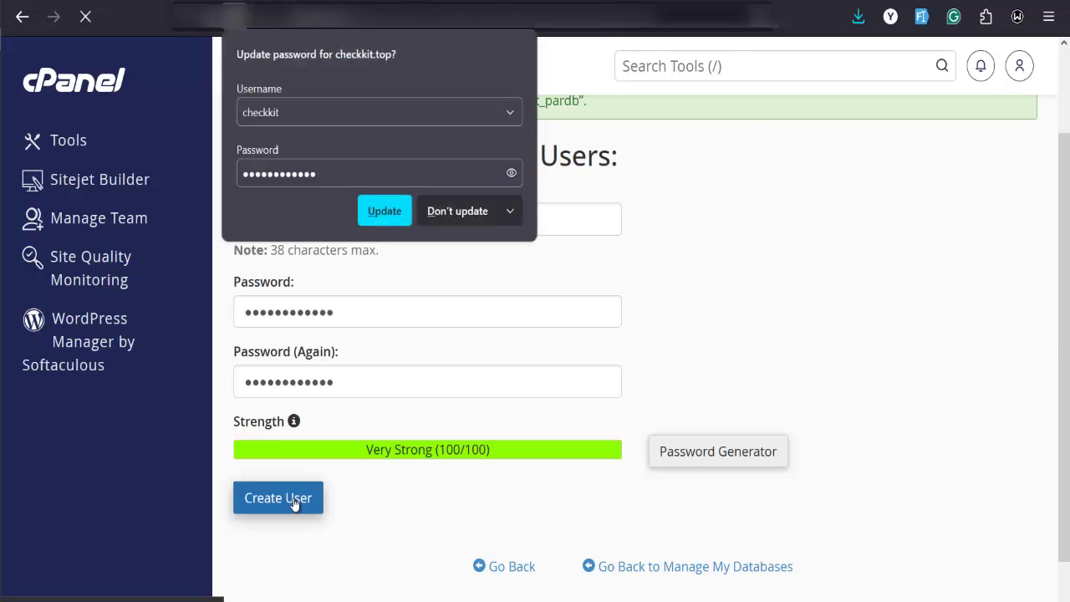
key(super)
text(note)
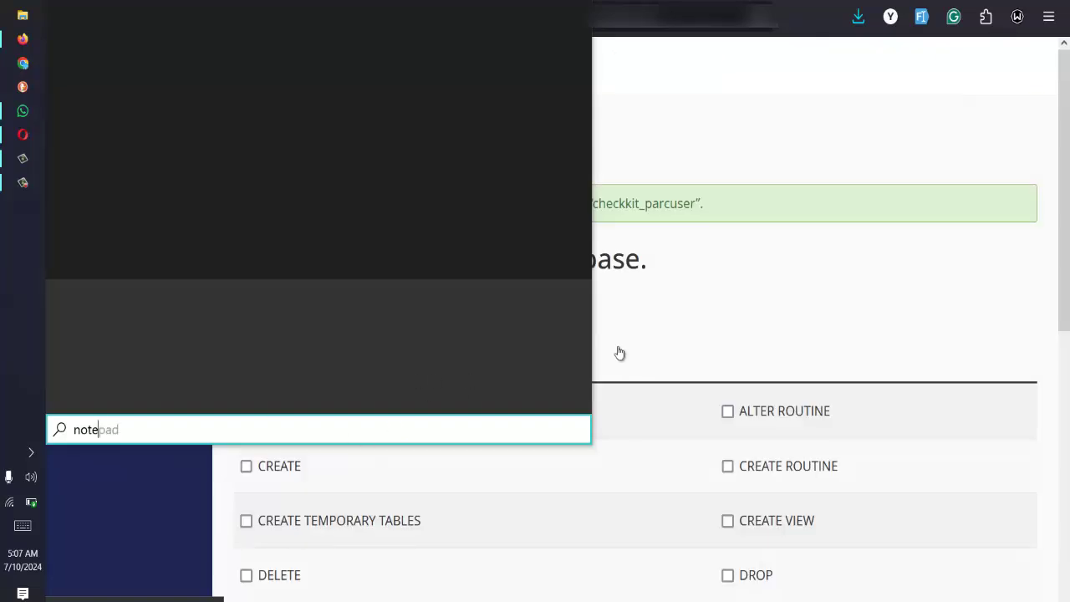
key(Escape)
- Switch to Notepad and paste the copied database user password into a blank note
key(super)
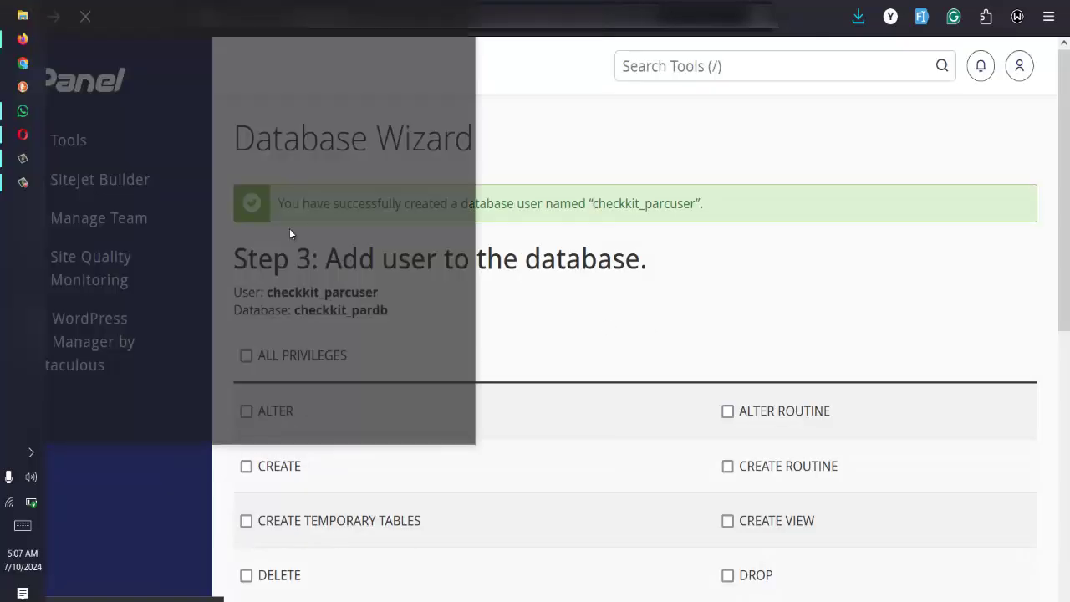
scroll(177, 216, down, 15)
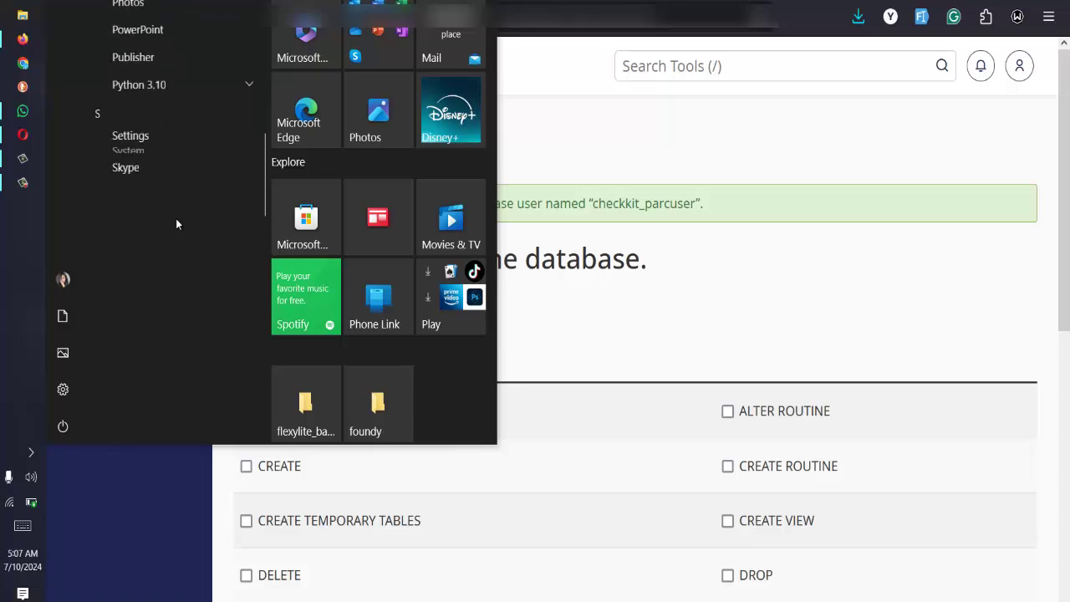
scroll(176, 219, up, 10)
scroll(175, 218, down, 6)
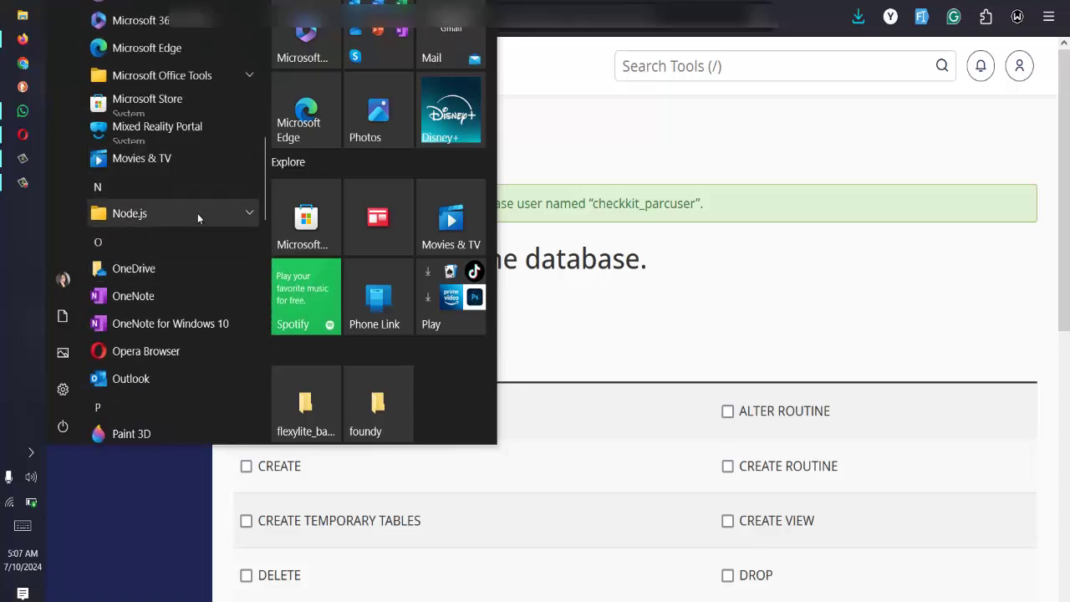
scroll(306, 219, down, 1)
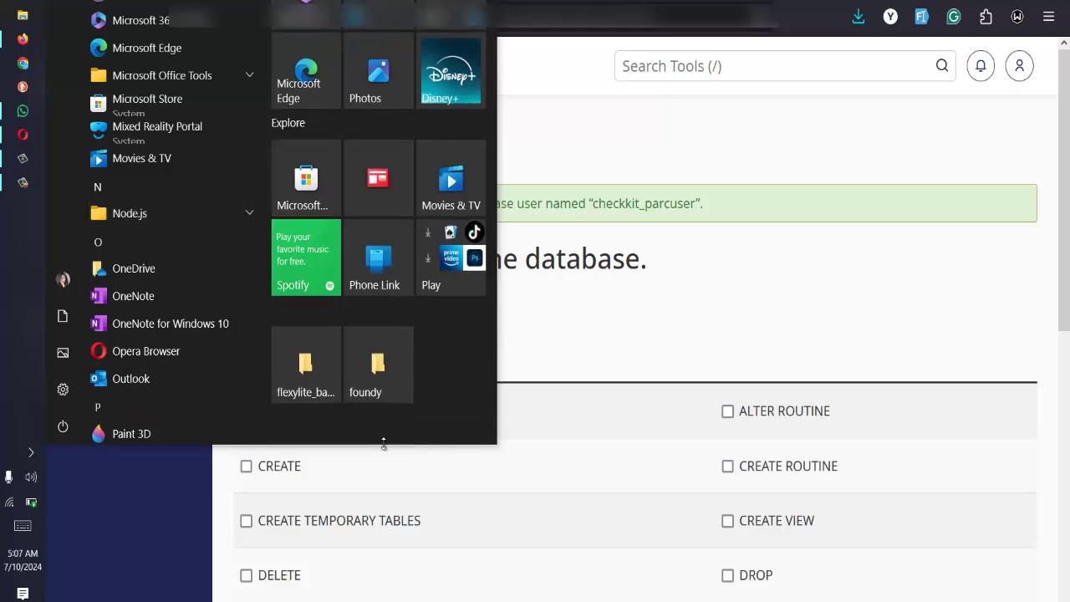
text(no)
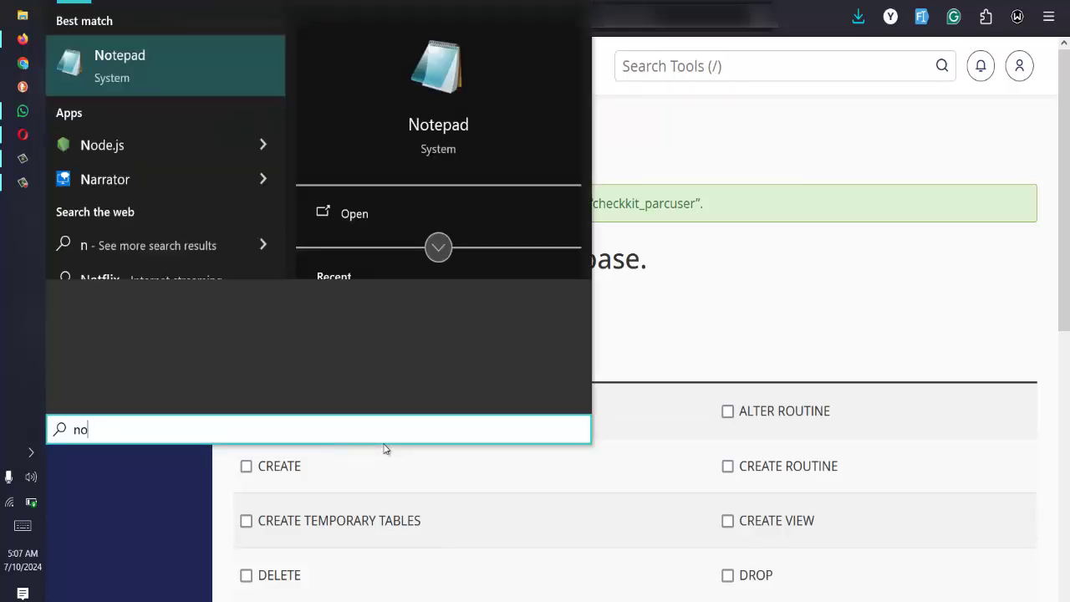
click(354, 214)
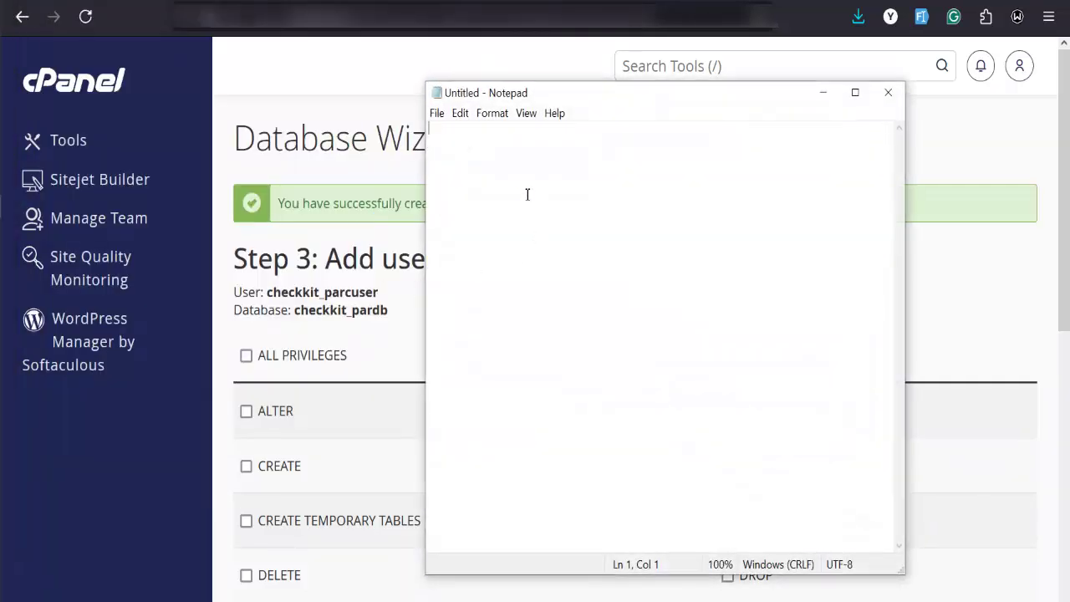
key(ctrl+v)
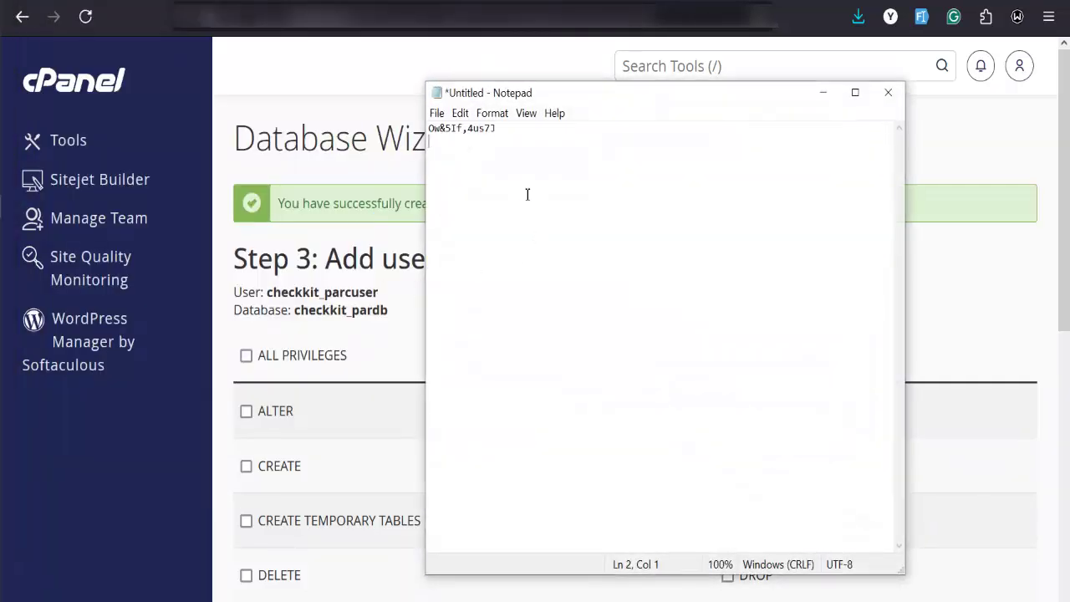
- Copy the User and Database lines from the Database Wizard into the Notepad note below the password
drag(396, 311, 221, 301)
key(ctrl+c)
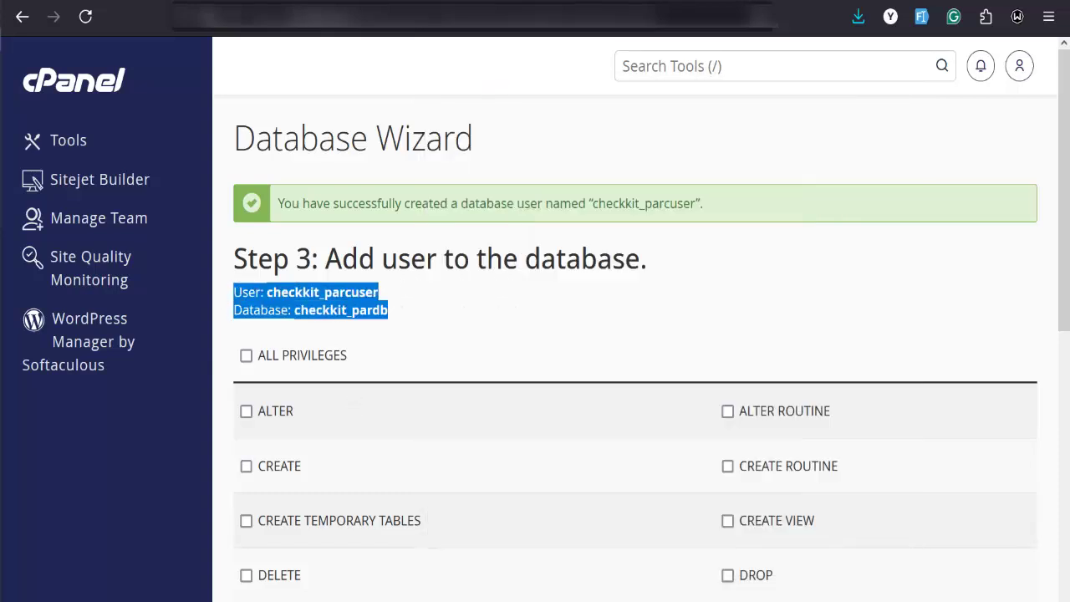
click(17, 206)
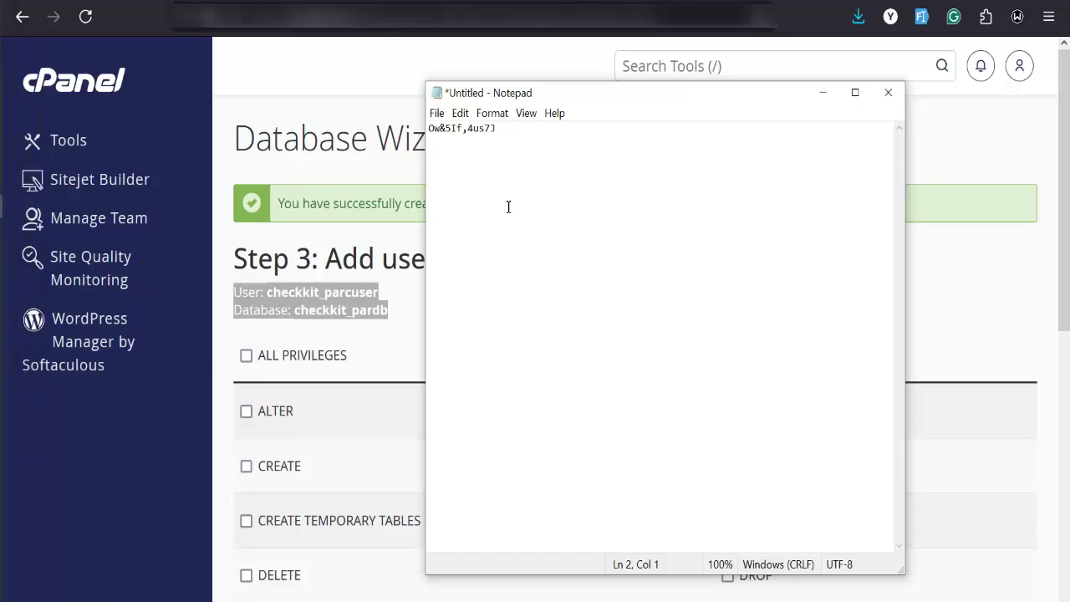
key(ctrl+v)
- Return to the Database Wizard and grant the user ALL PRIVILEGES on the database, applying the changes
click(338, 150)
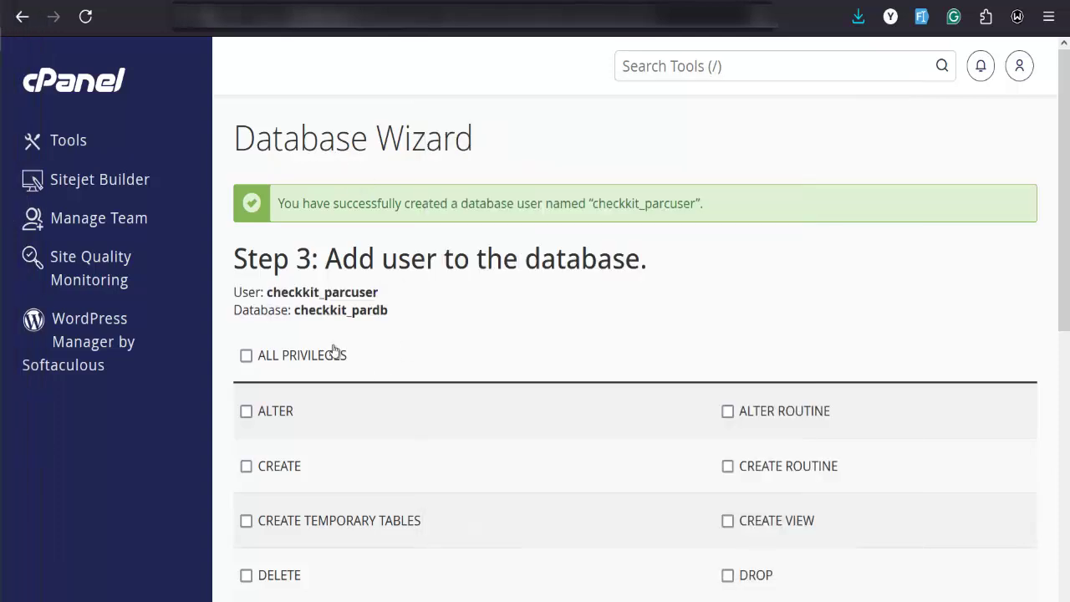
click(273, 358)
scroll(272, 359, down, 4)
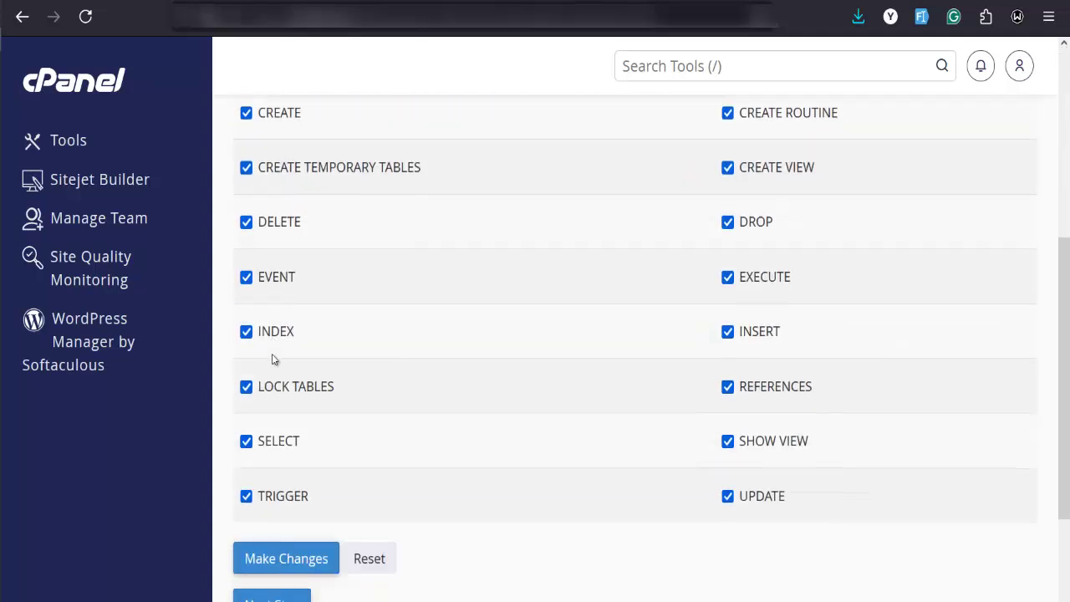
scroll(272, 356, down, 2)
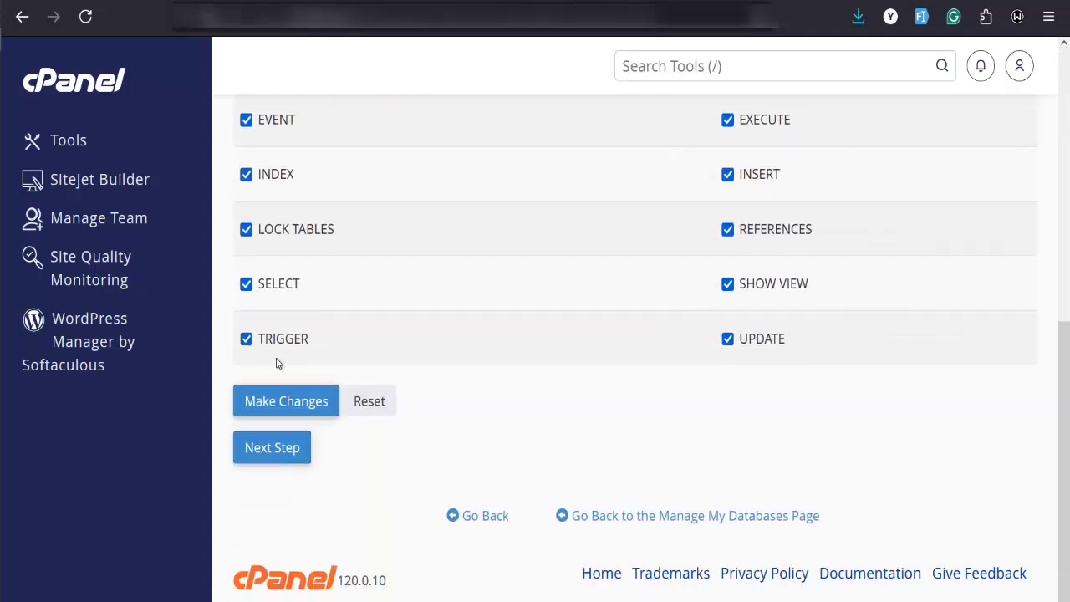
click(305, 404)
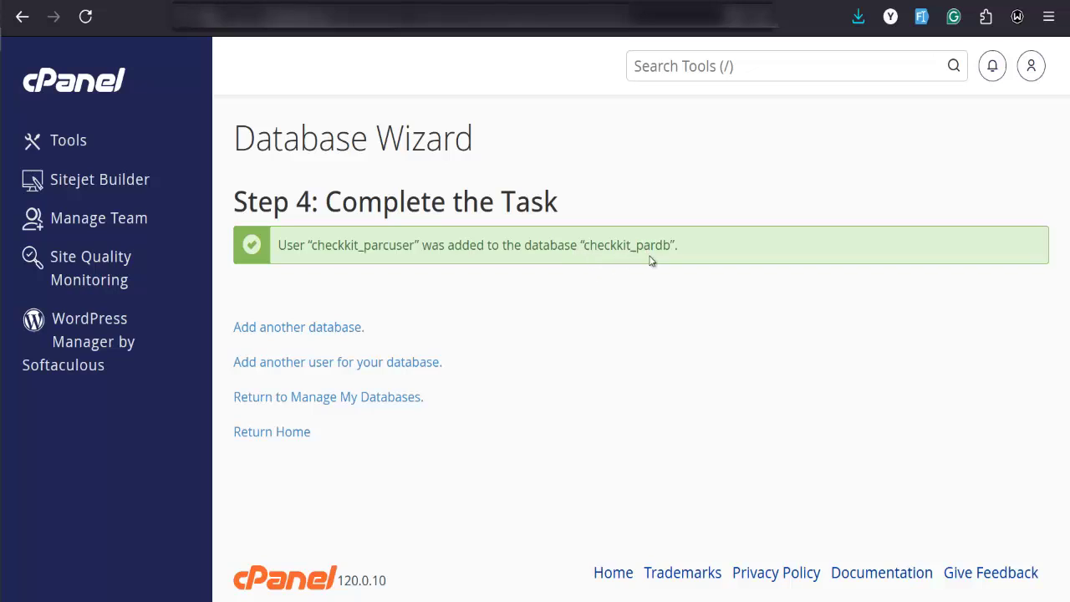
- Search the cPanel tools for php and open the MultiPHP Manager
click(682, 67)
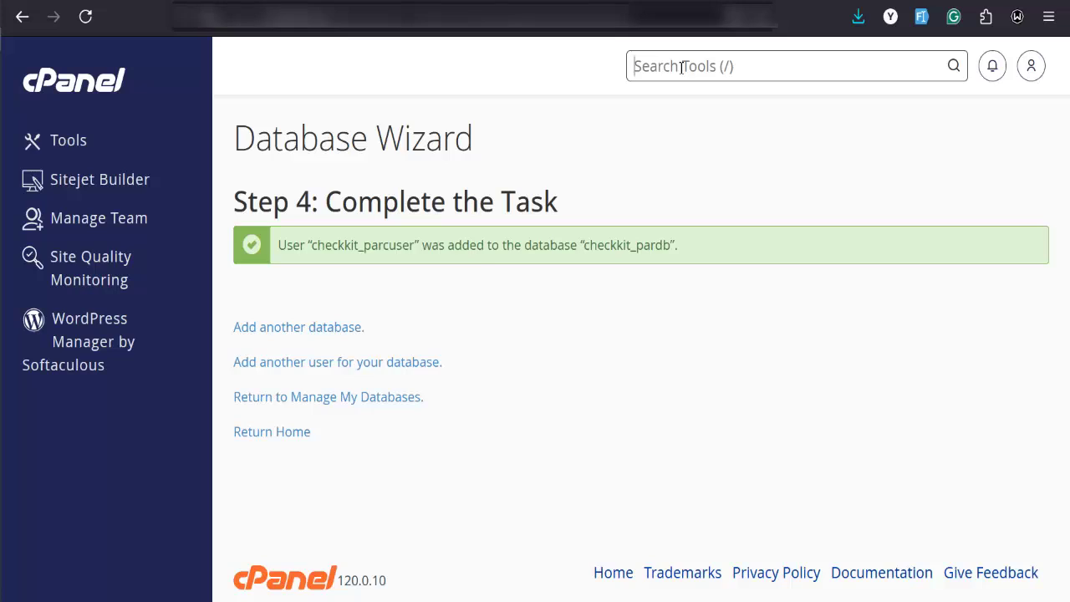
text(php)
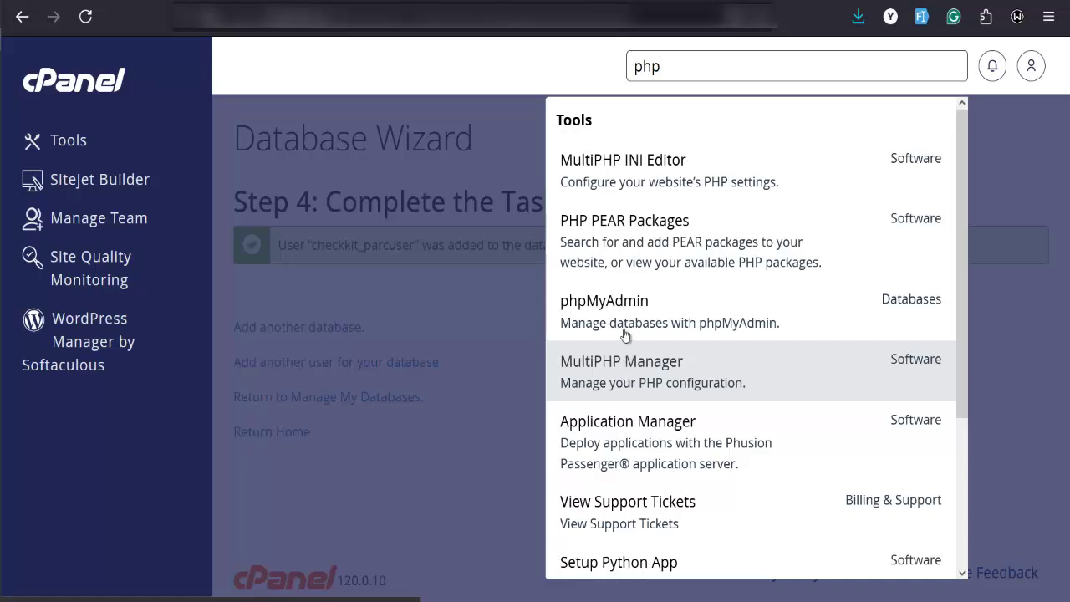
scroll(607, 428, down, 2)
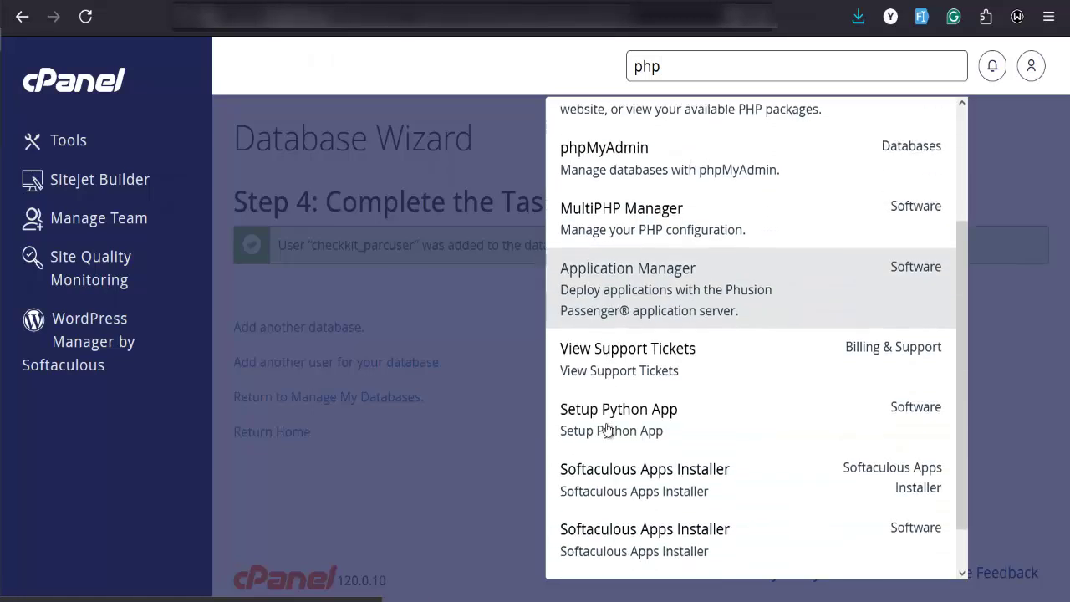
scroll(607, 429, up, 2)
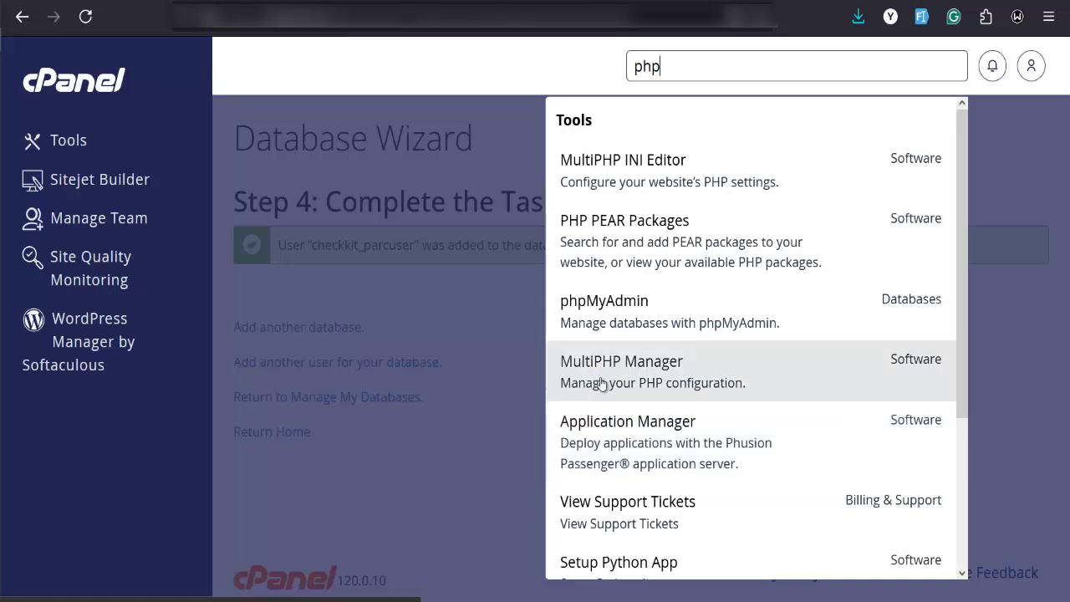
click(654, 366)
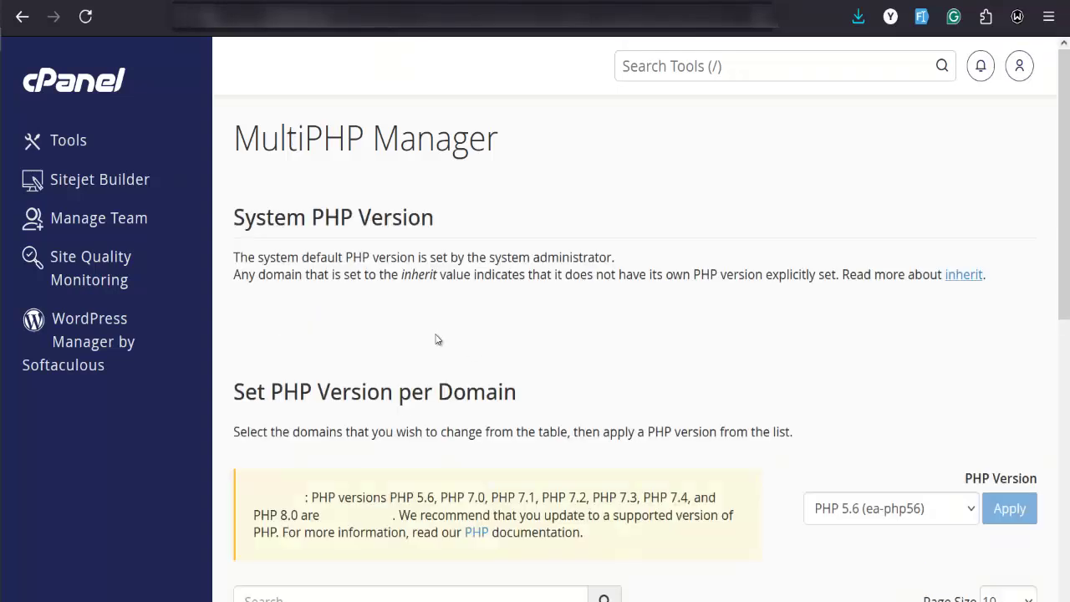
- Select the checkkit.top domain in the MultiPHP Manager and review the PHP versions available for it
scroll(435, 338, down, 6)
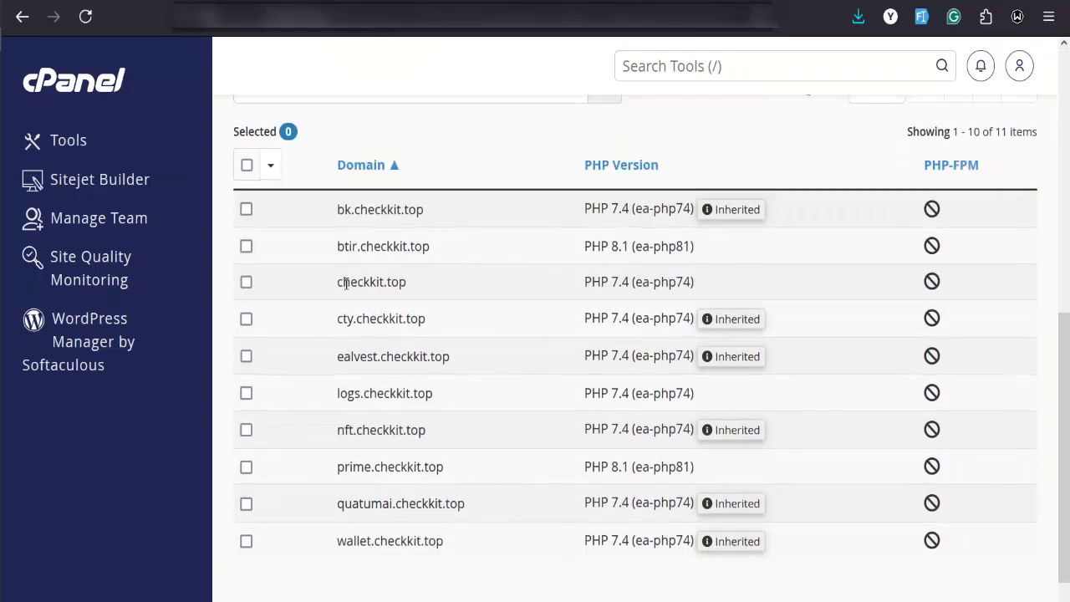
scroll(460, 425, down, 1)
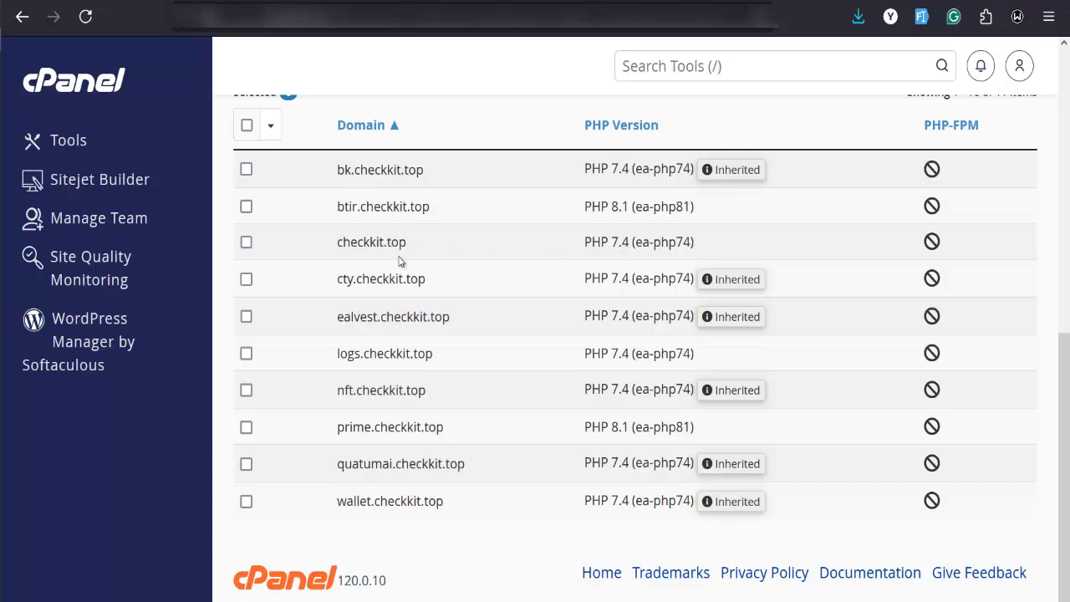
click(246, 242)
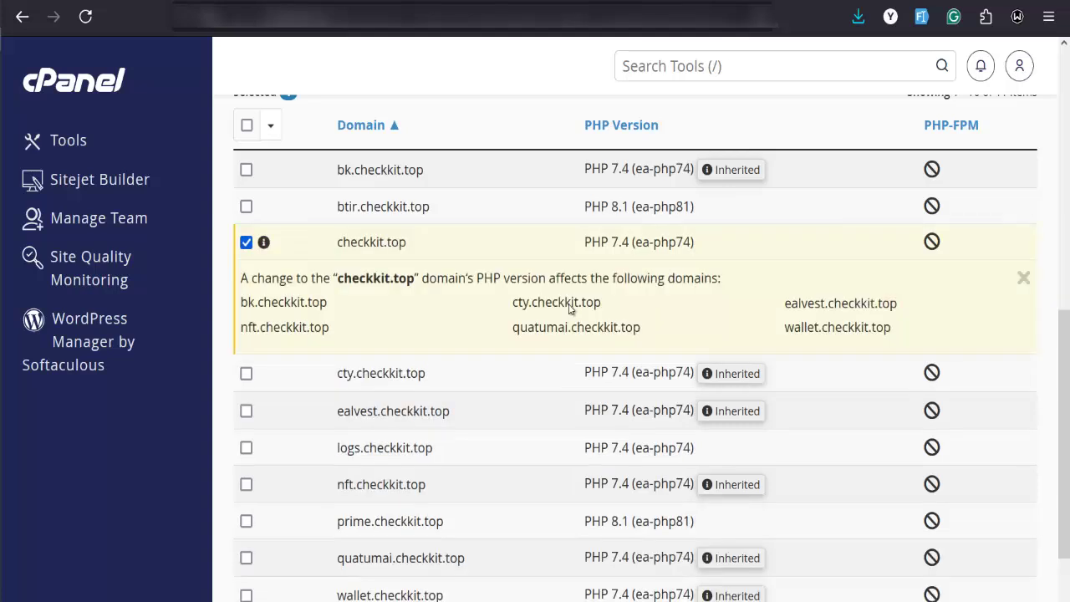
scroll(523, 313, up, 1)
scroll(653, 342, up, 4)
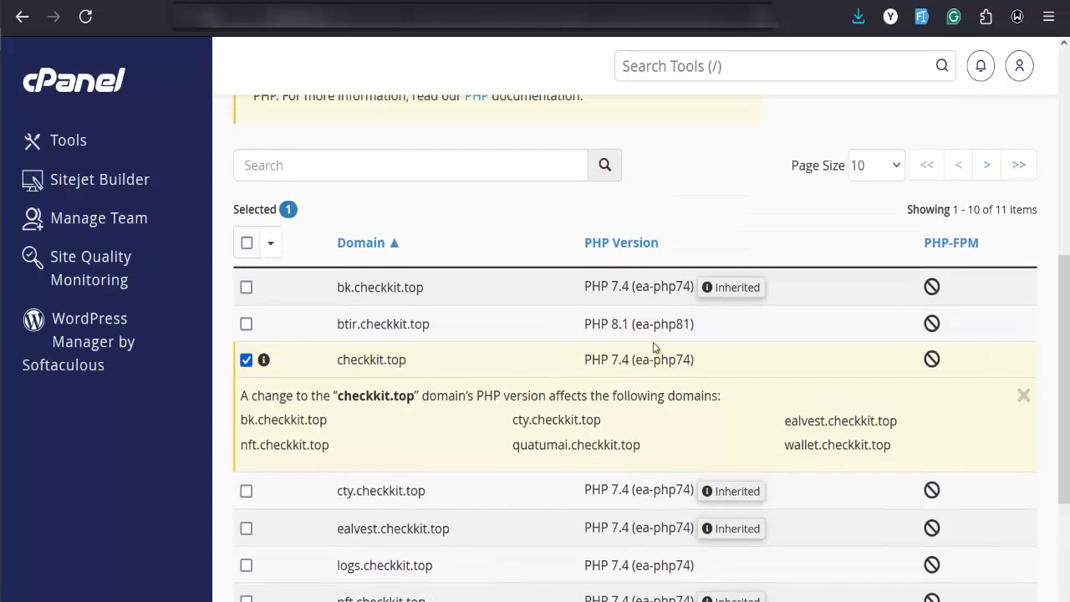
click(962, 368)
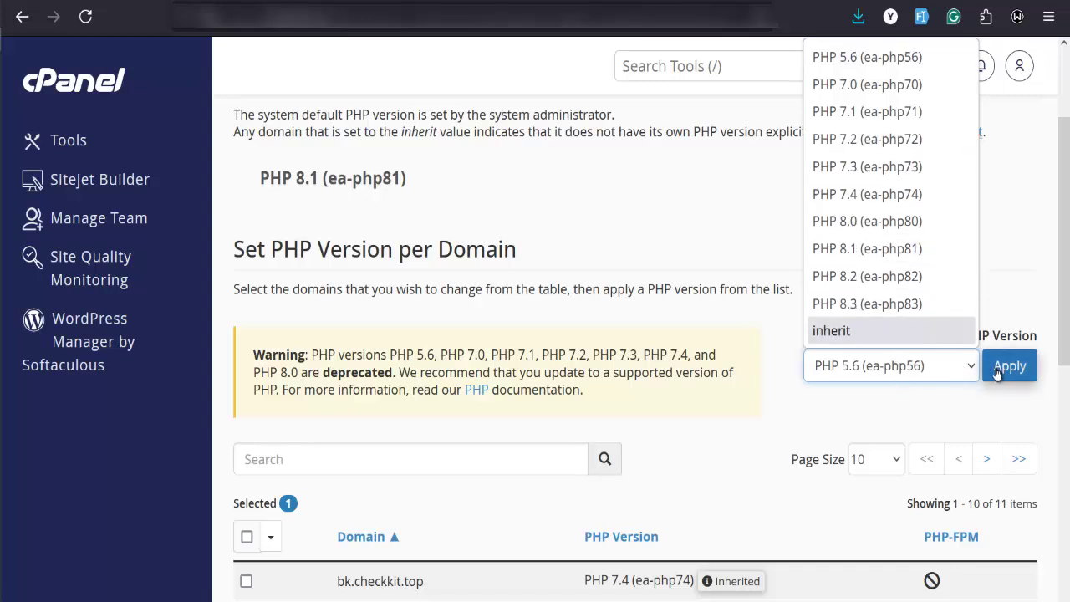
click(817, 403)
scroll(710, 455, down, 3)
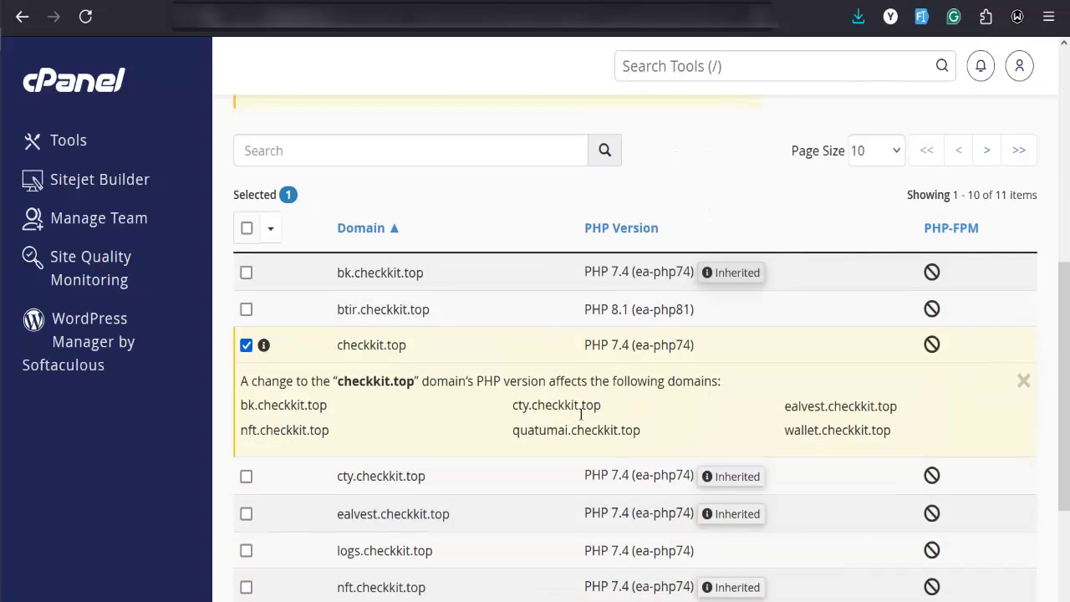
scroll(610, 391, up, 1)
scroll(610, 391, up, 4)
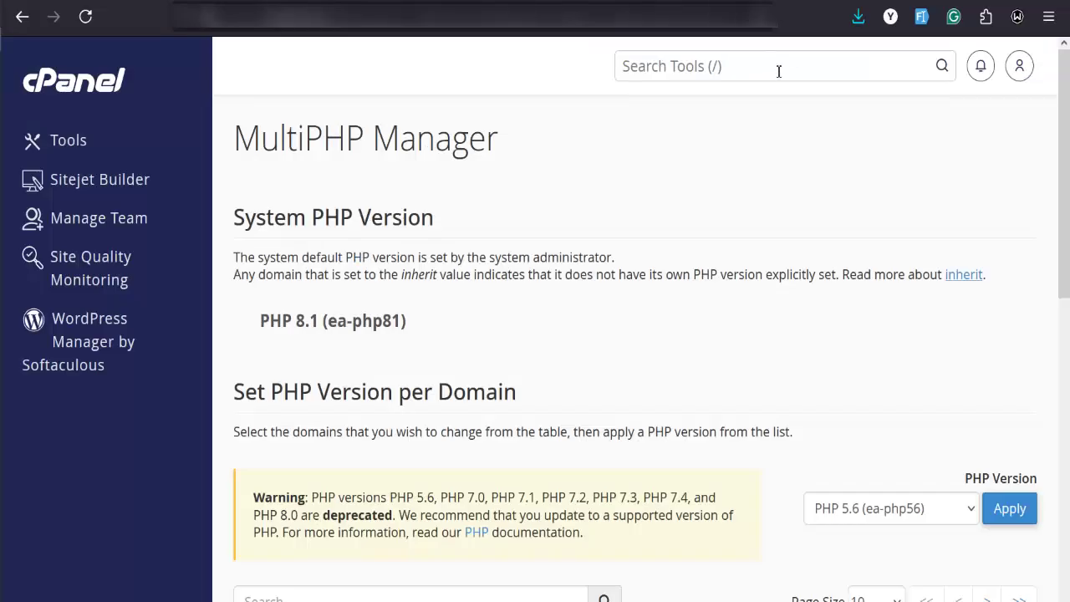
- Search the cPanel tools for php and open phpMyAdmin
click(778, 72)
text(php)
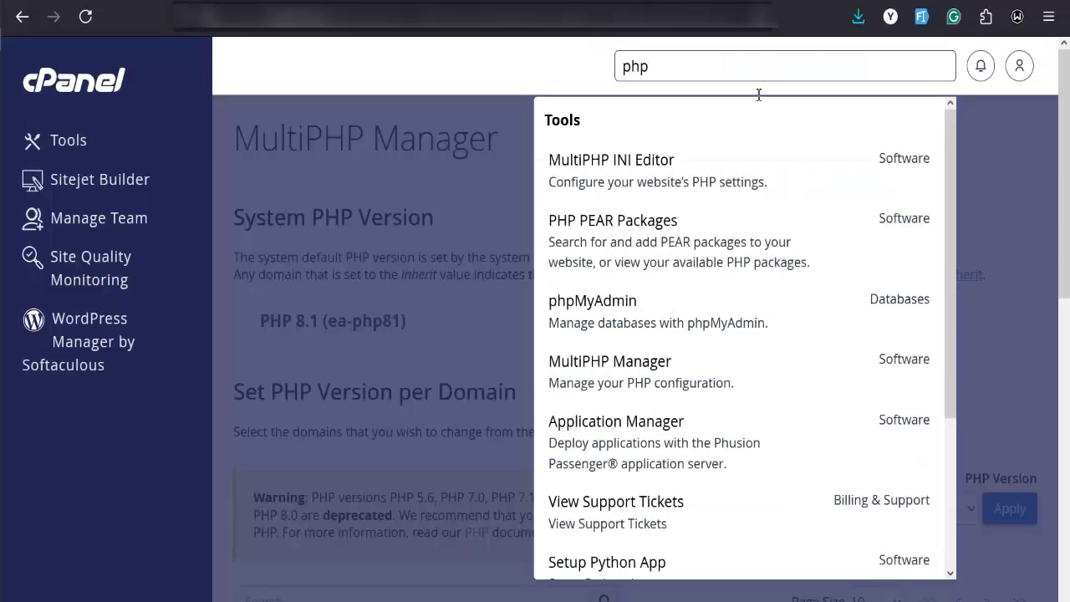
click(590, 303)
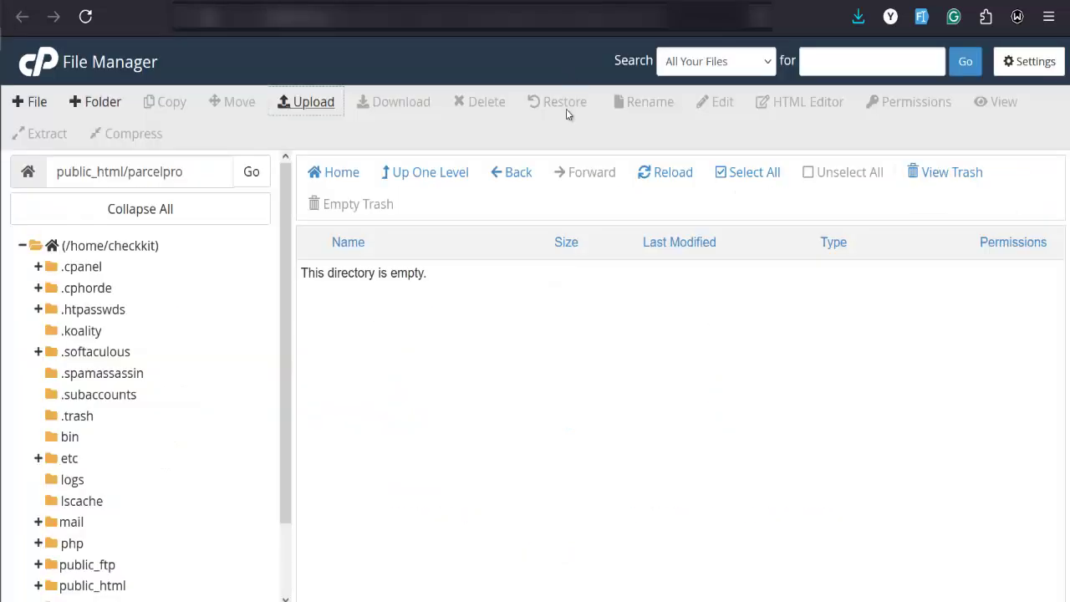
- In the File Manager, refresh the listing and extract parcelpro.zip into /public_html/parcelpro
click(660, 175)
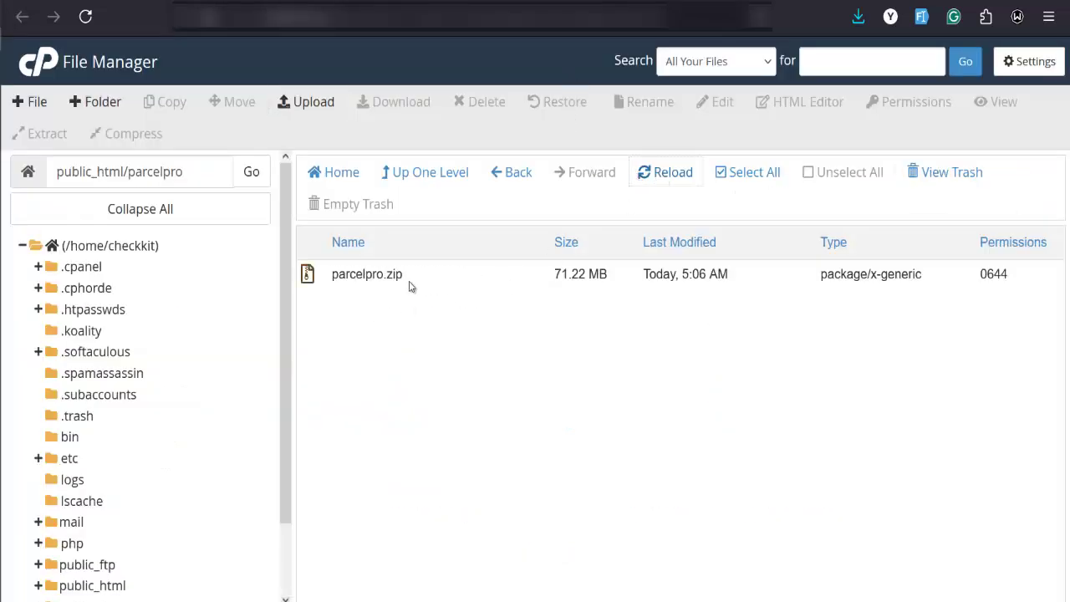
right_click(453, 278)
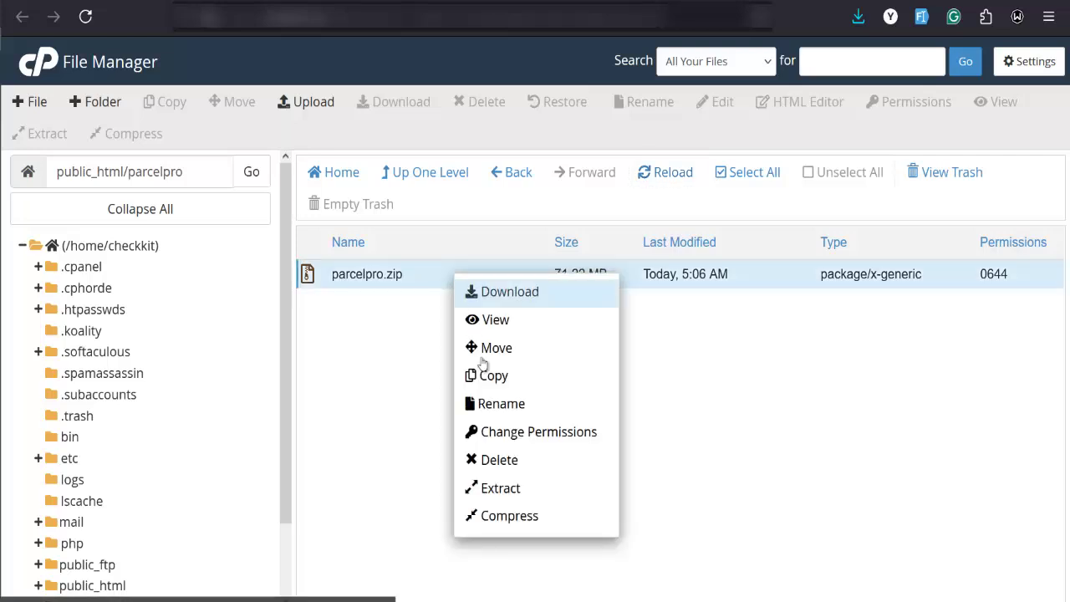
click(500, 490)
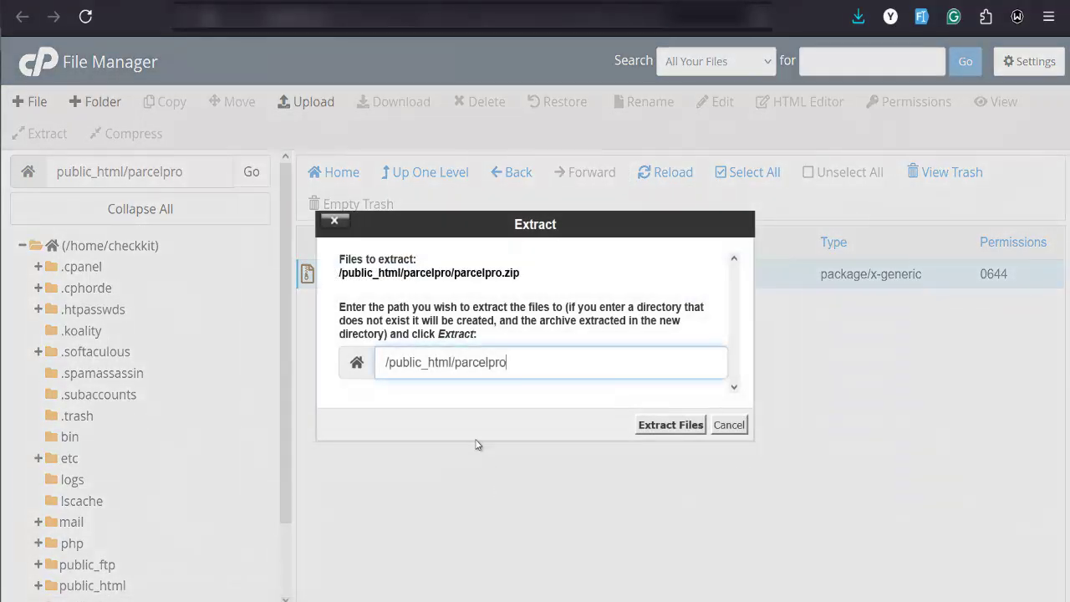
click(667, 420)
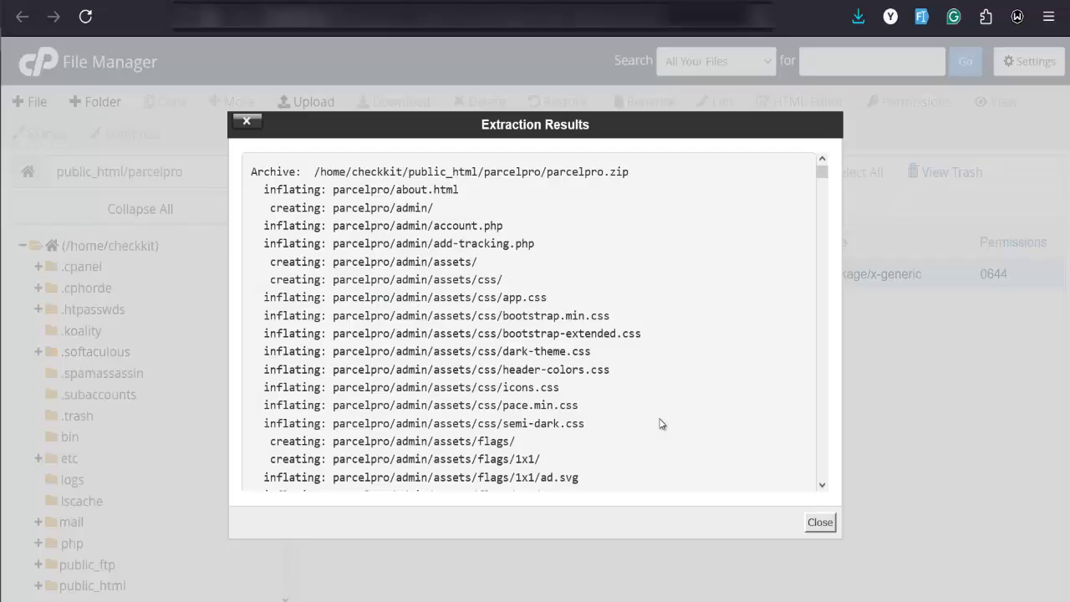
click(819, 522)
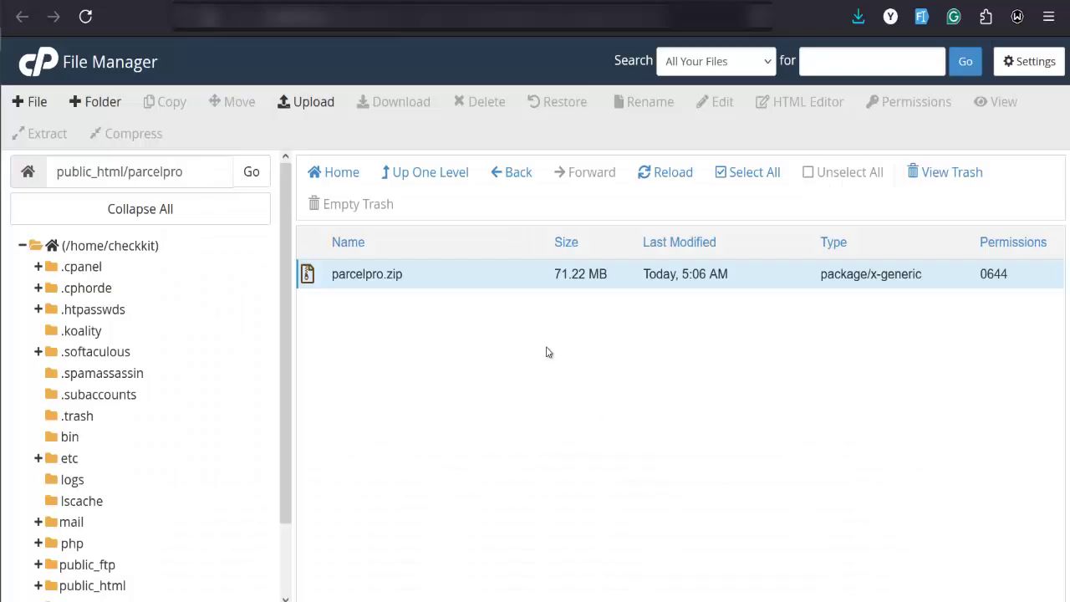
click(664, 172)
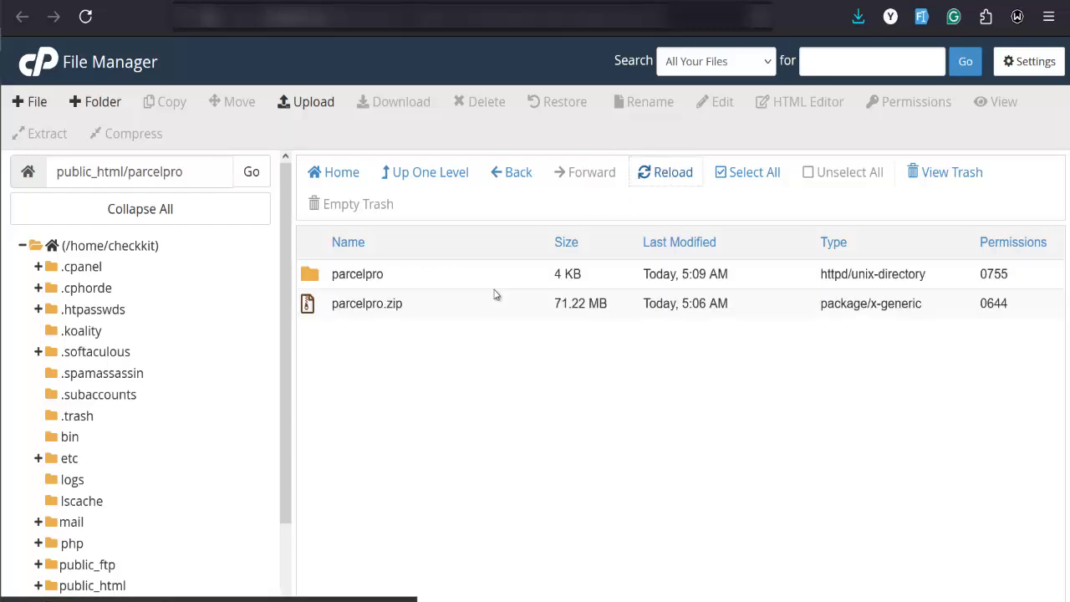
- Open the extracted parcelpro folder and move all of its contents to /public_html/parcelpro/
double_click(420, 276)
scroll(423, 339, down, 3)
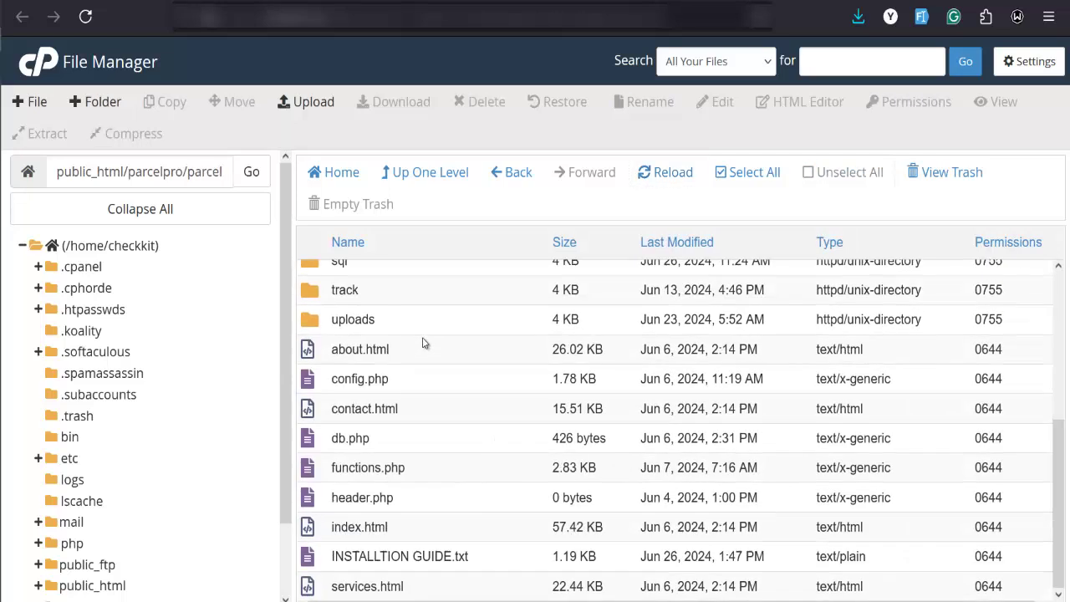
scroll(485, 339, up, 3)
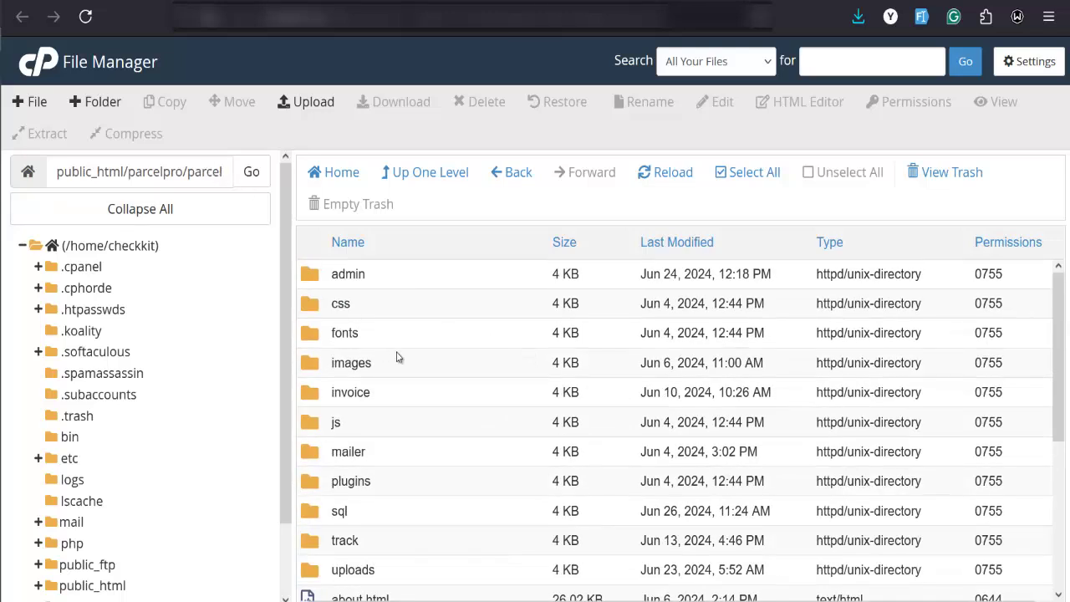
click(770, 182)
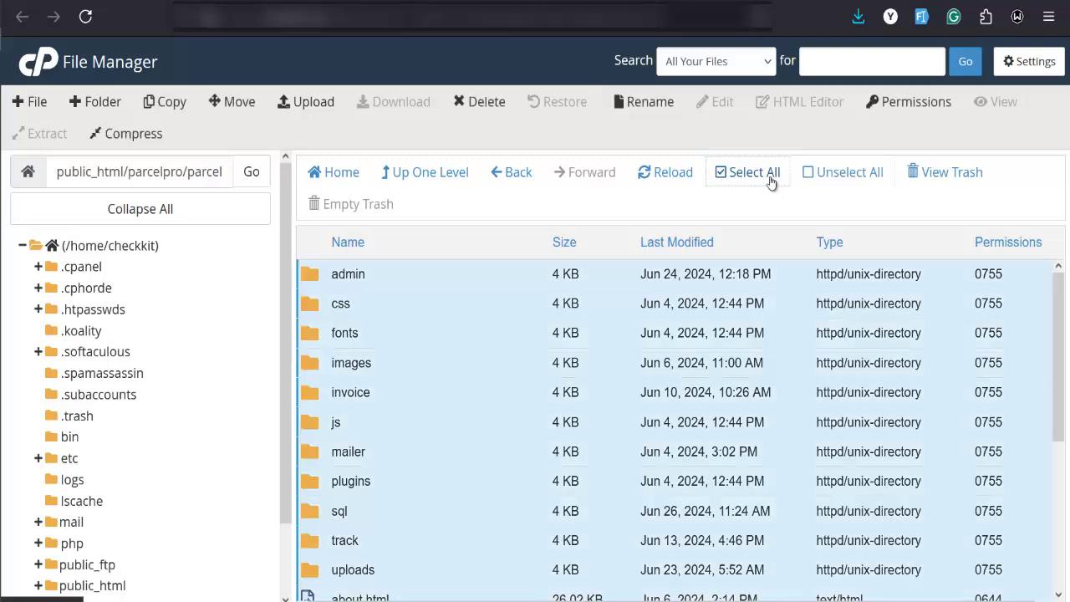
click(234, 108)
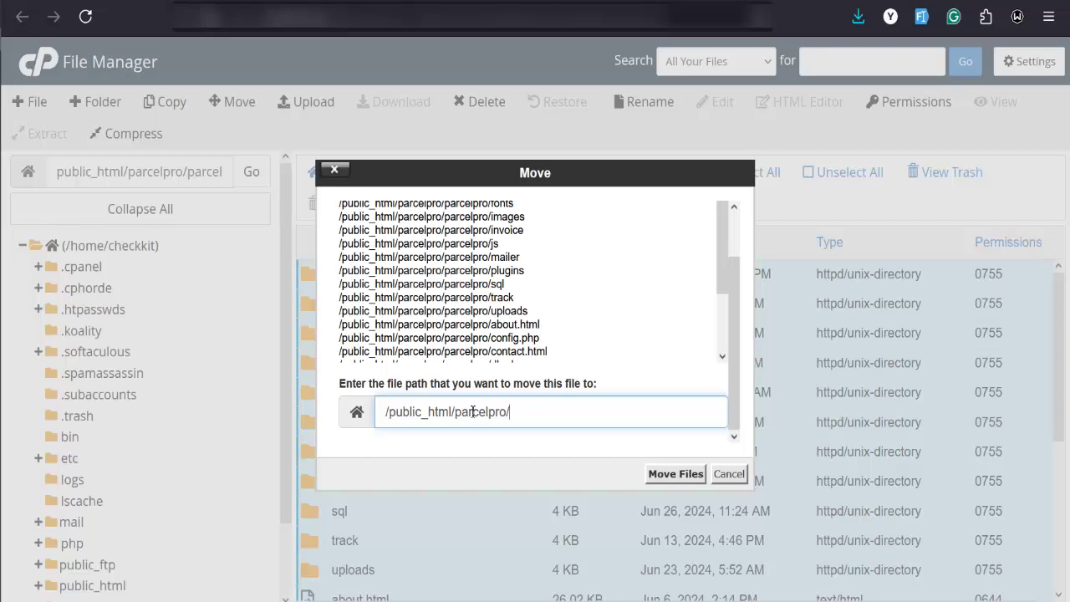
click(675, 474)
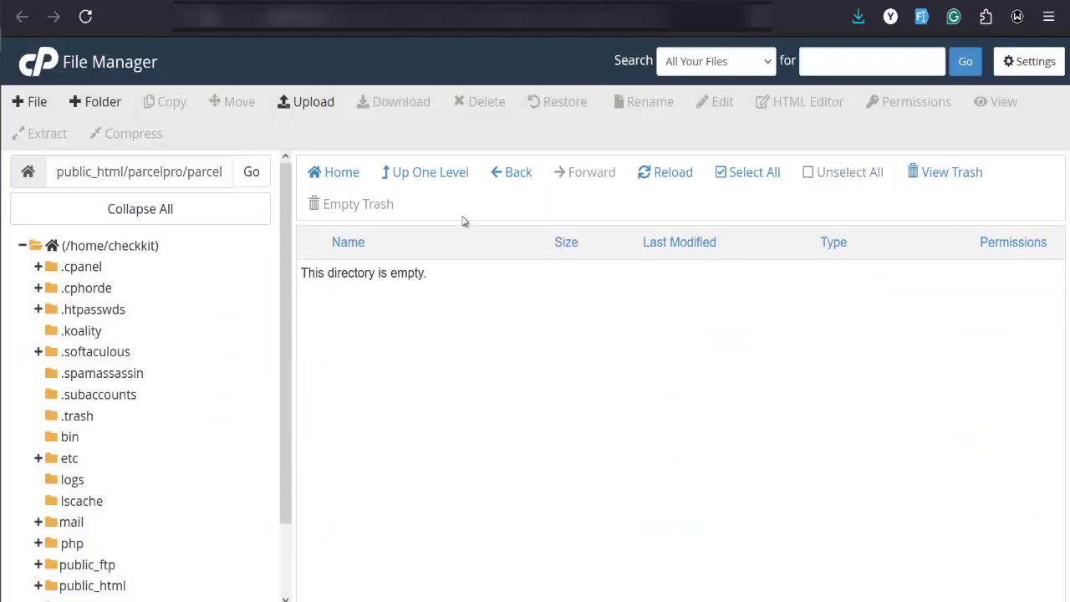
- Return to the parent parcelpro folder and permanently delete parcelpro.zip, skipping the trash
click(435, 174)
scroll(422, 401, down, 3)
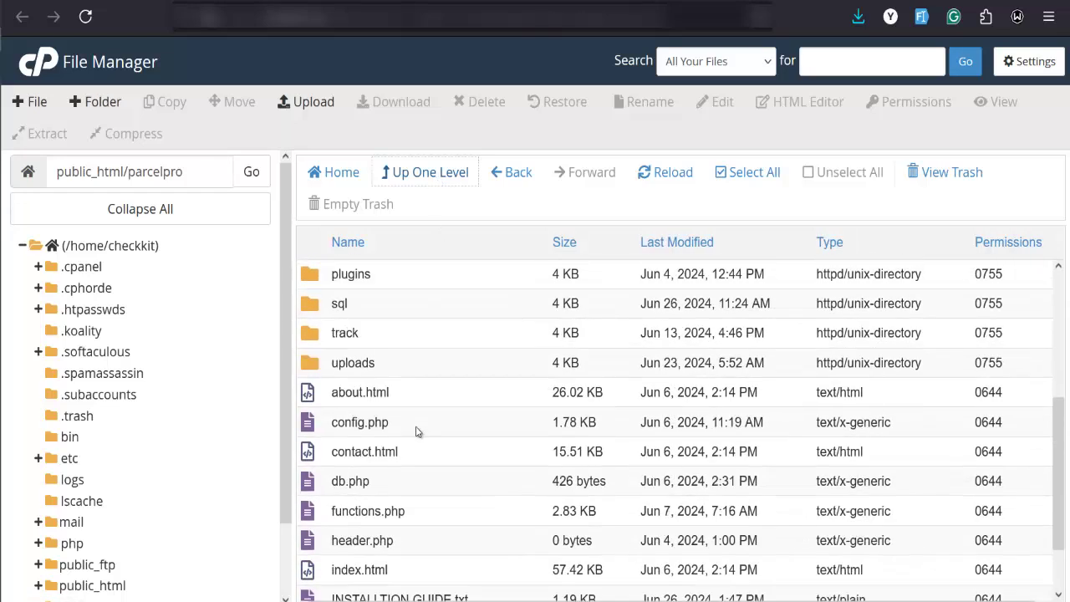
scroll(418, 431, down, 1)
scroll(423, 435, up, 5)
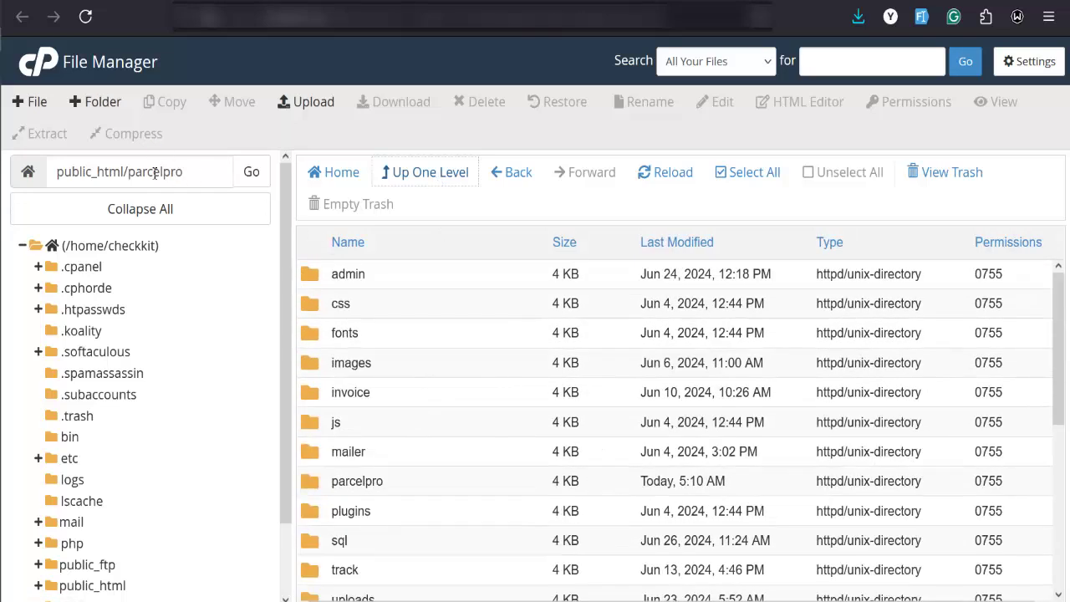
scroll(485, 480, down, 5)
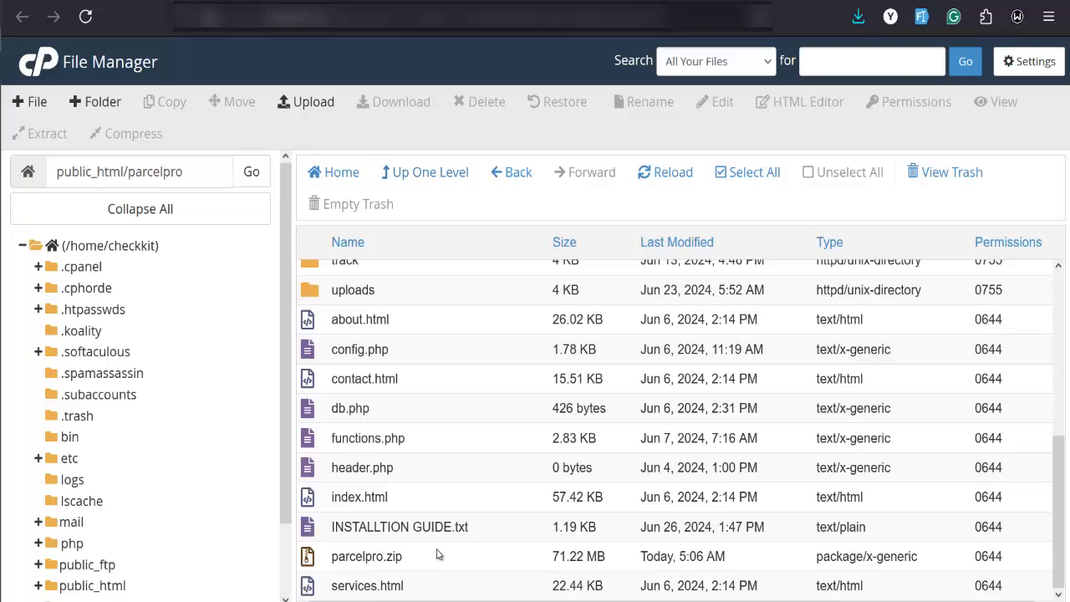
right_click(439, 555)
click(493, 535)
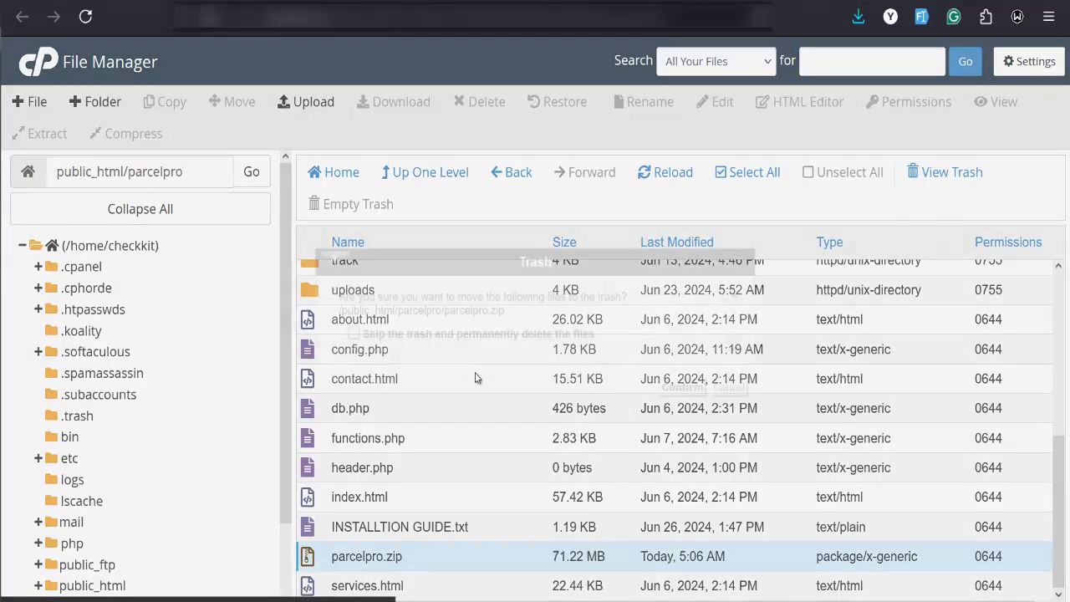
click(354, 334)
click(679, 387)
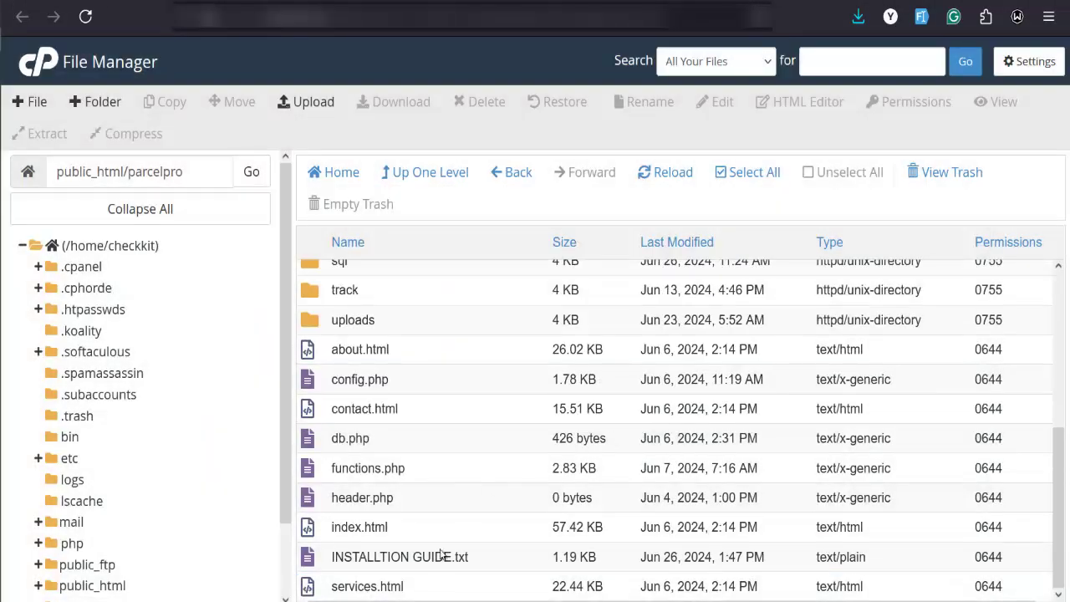
- Look inside the sql folder for the database file and return to the main parcelpro folder
scroll(427, 572, down, 3)
scroll(418, 579, up, 3)
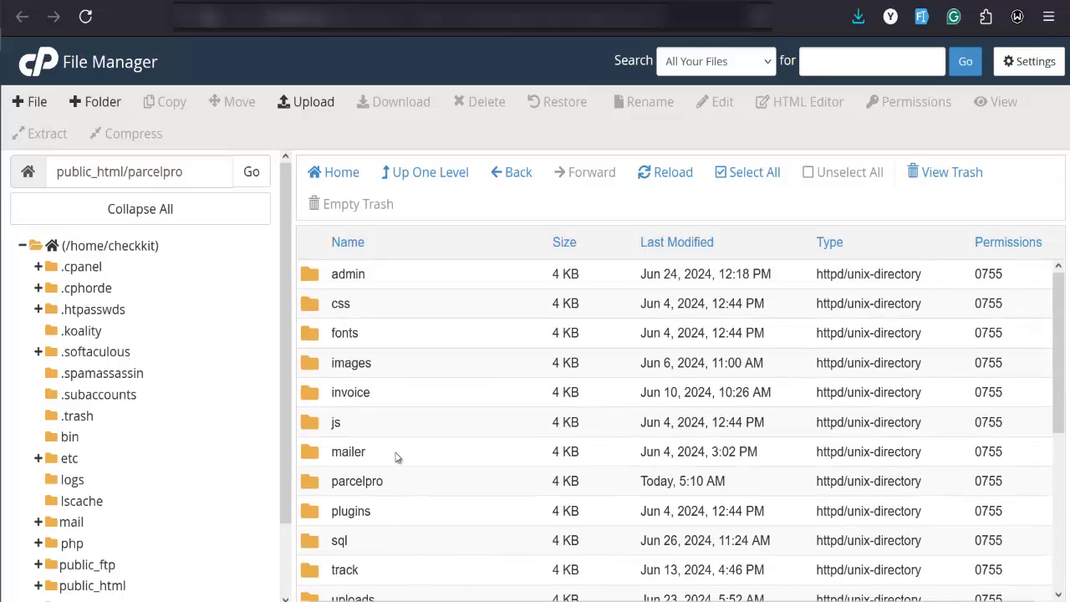
double_click(372, 542)
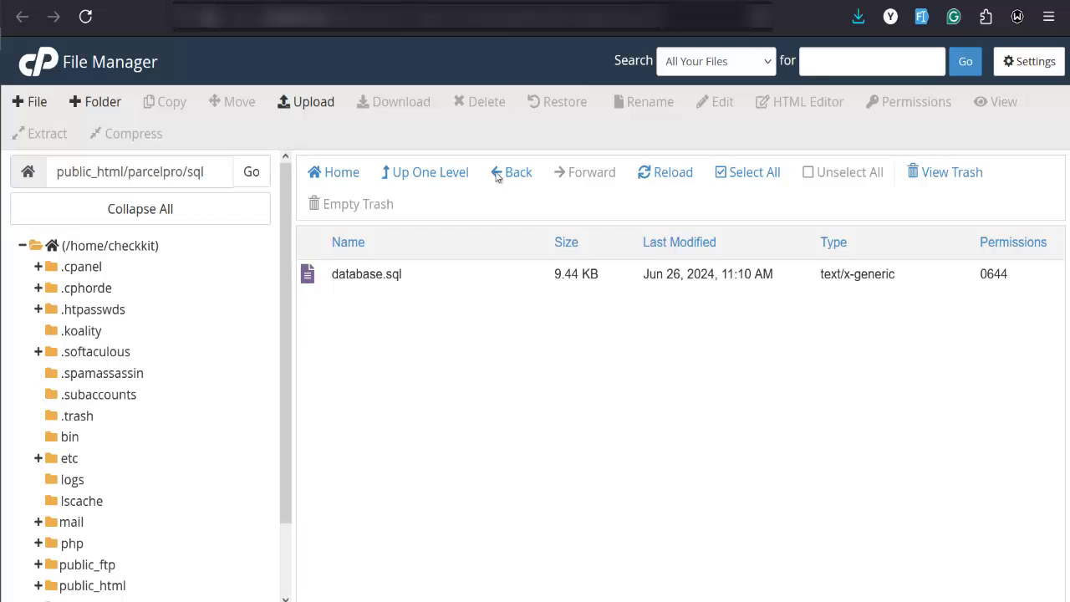
click(436, 172)
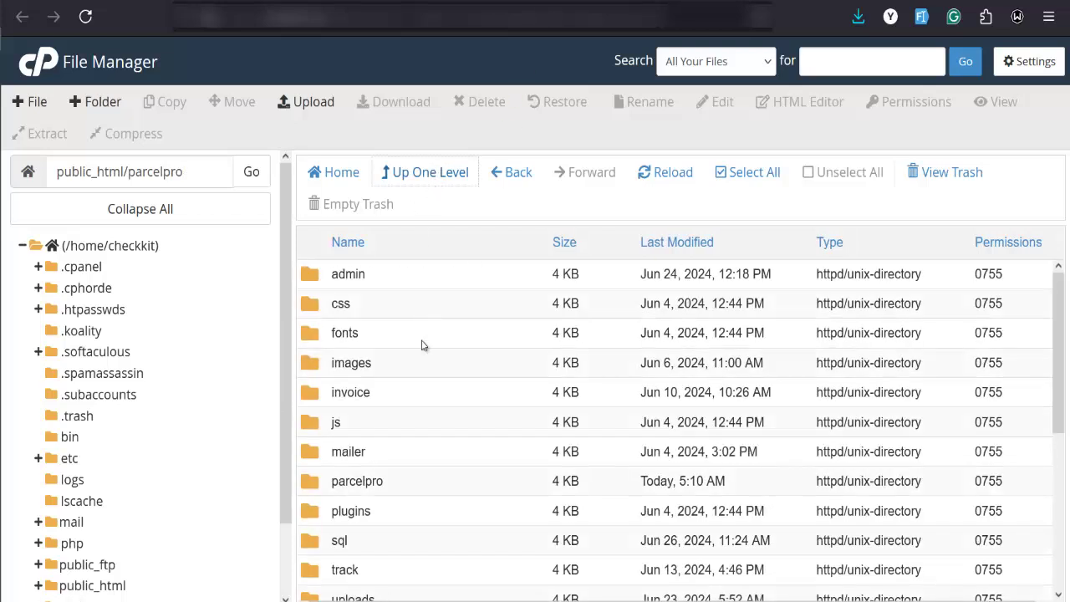
- Open the PHP file that holds the database connection settings in the code editor
scroll(423, 350, down, 3)
scroll(423, 358, down, 1)
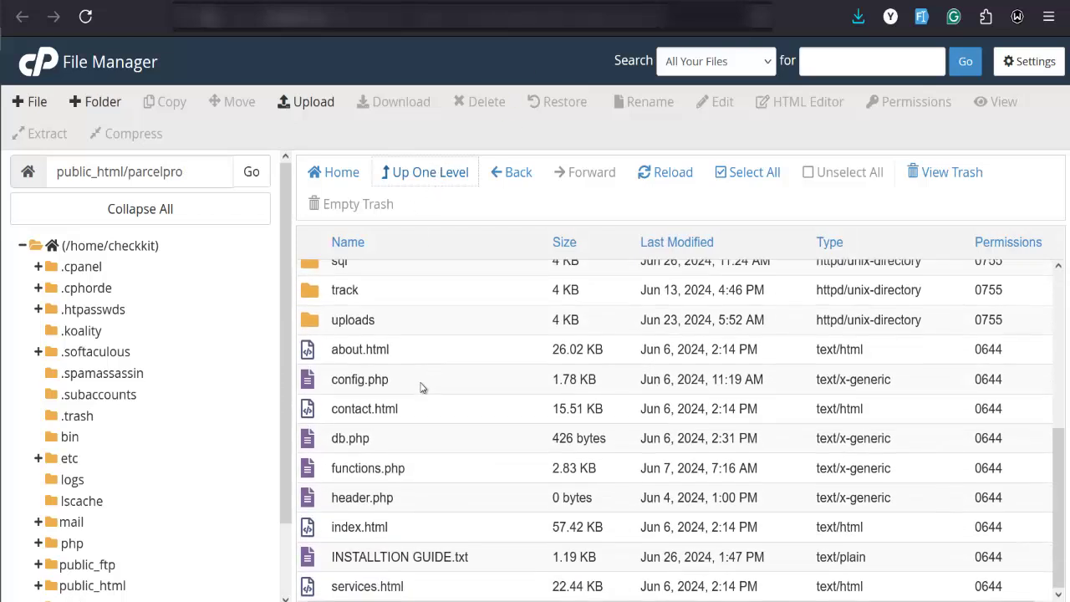
right_click(420, 386)
click(454, 415)
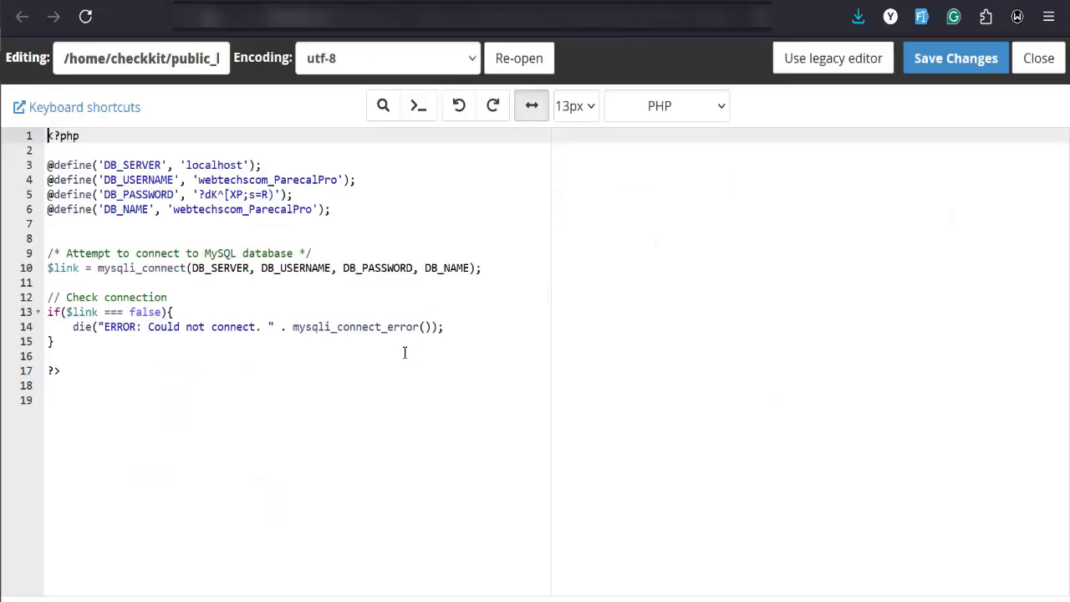
click(372, 209)
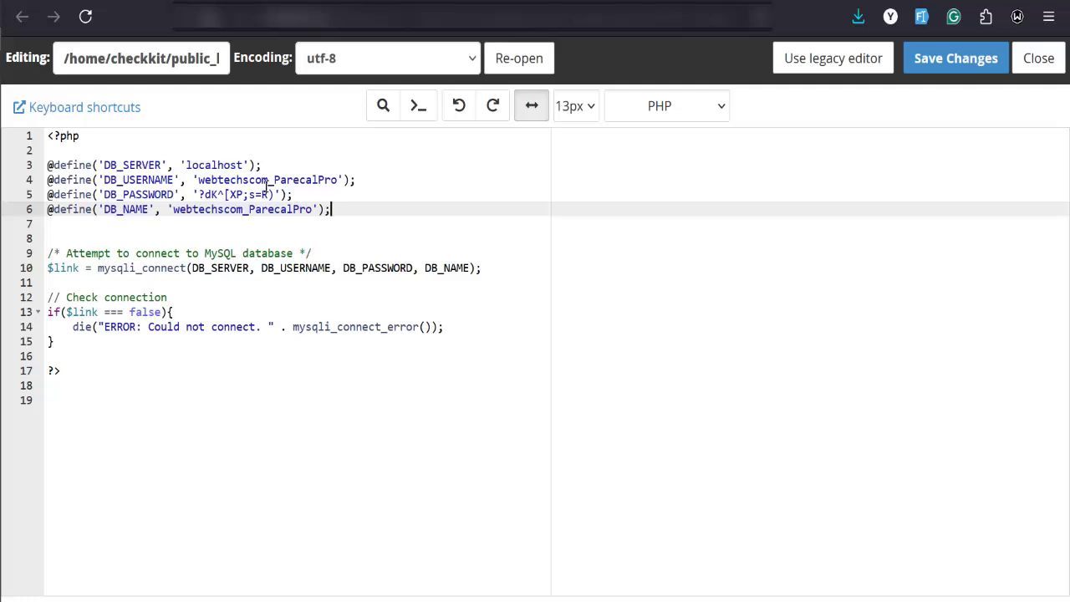
- Replace the DB_PASSWORD value in the connection file with the database password saved in the Notepad note
click(23, 208)
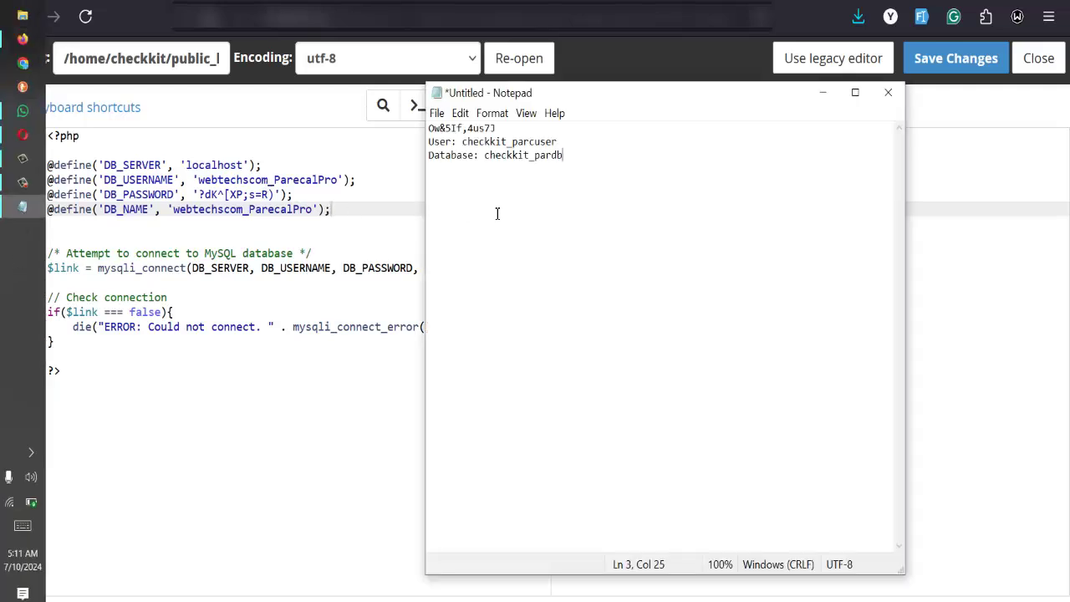
drag(504, 128, 428, 132)
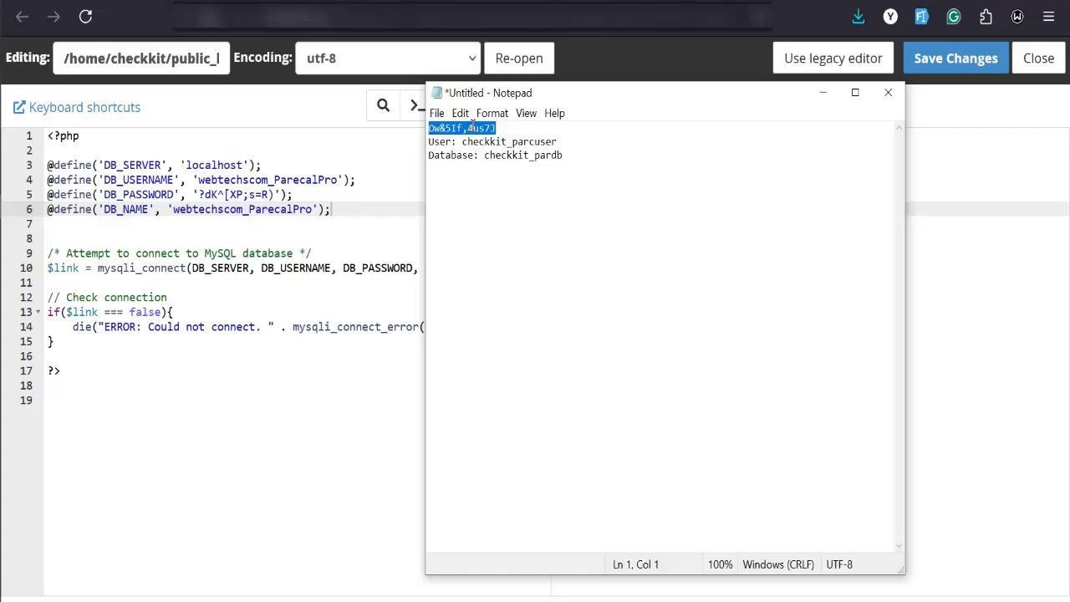
right_click(473, 127)
click(485, 168)
drag(275, 194, 200, 197)
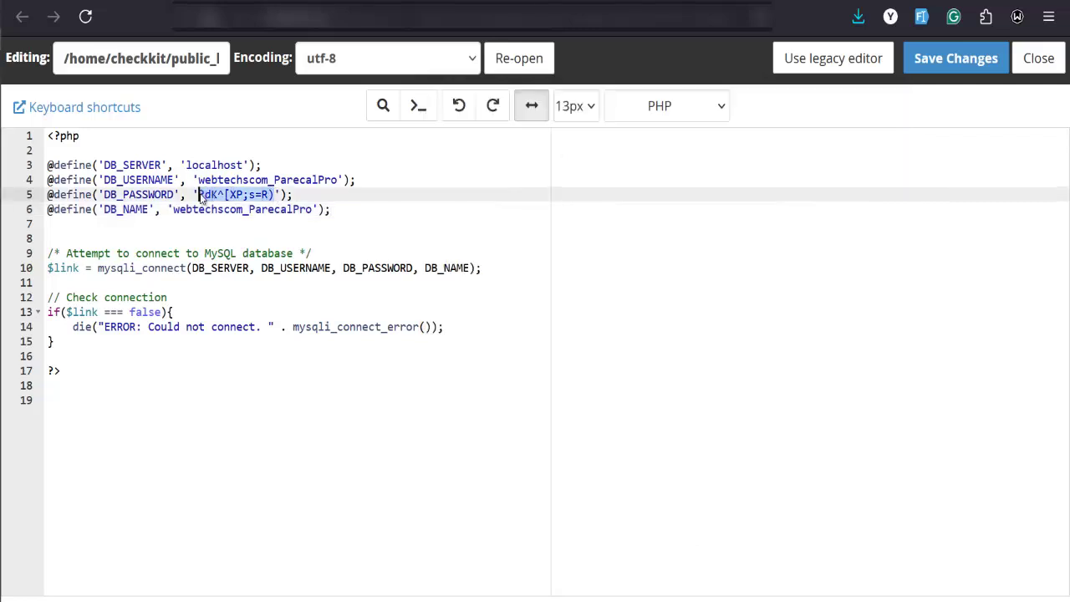
right_click(246, 194)
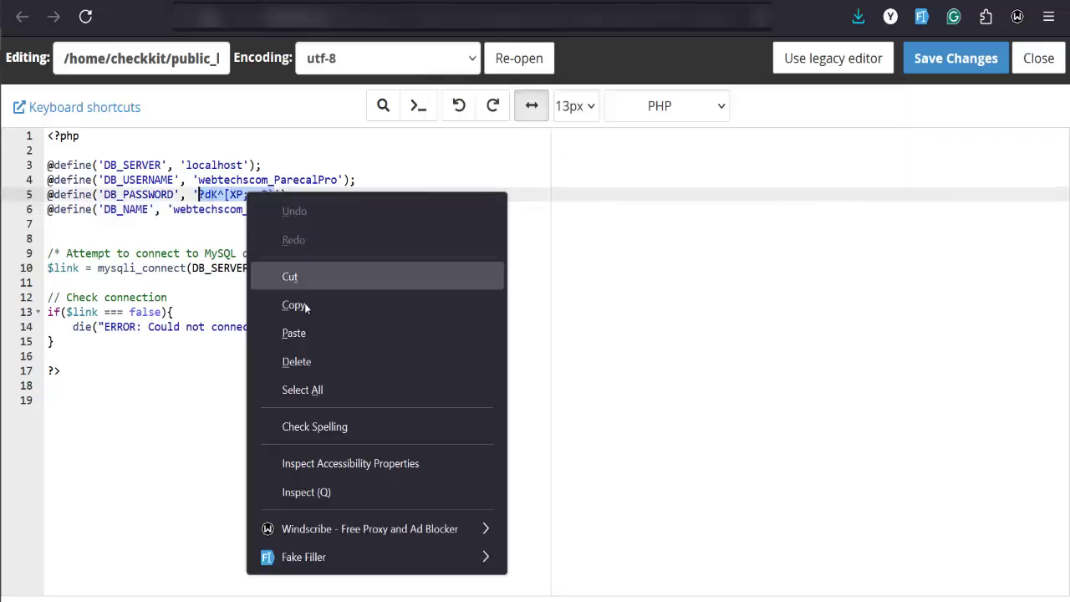
click(294, 333)
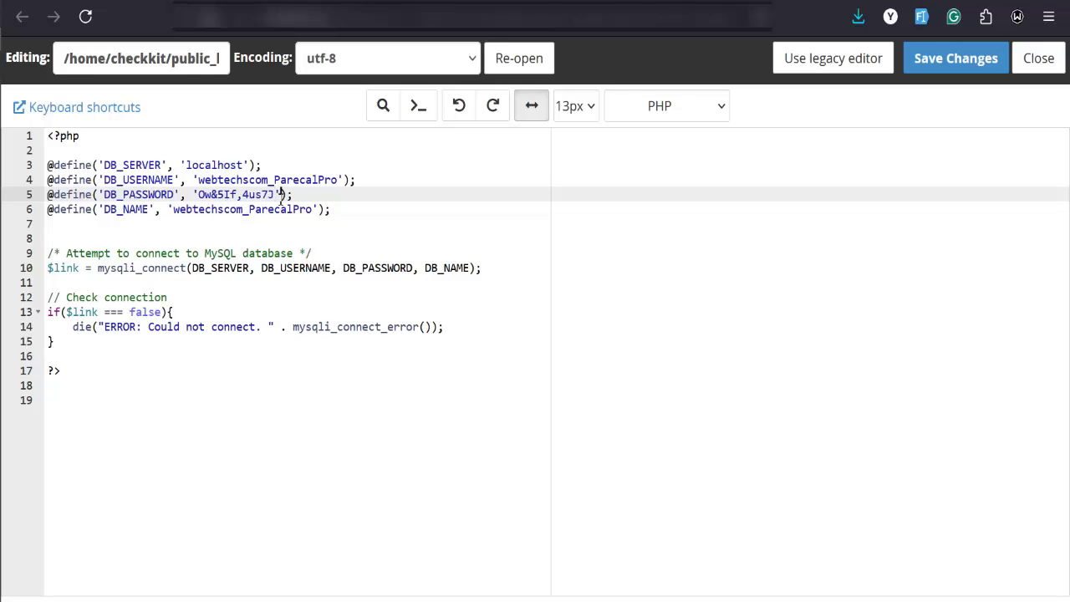
click(199, 194)
click(274, 197)
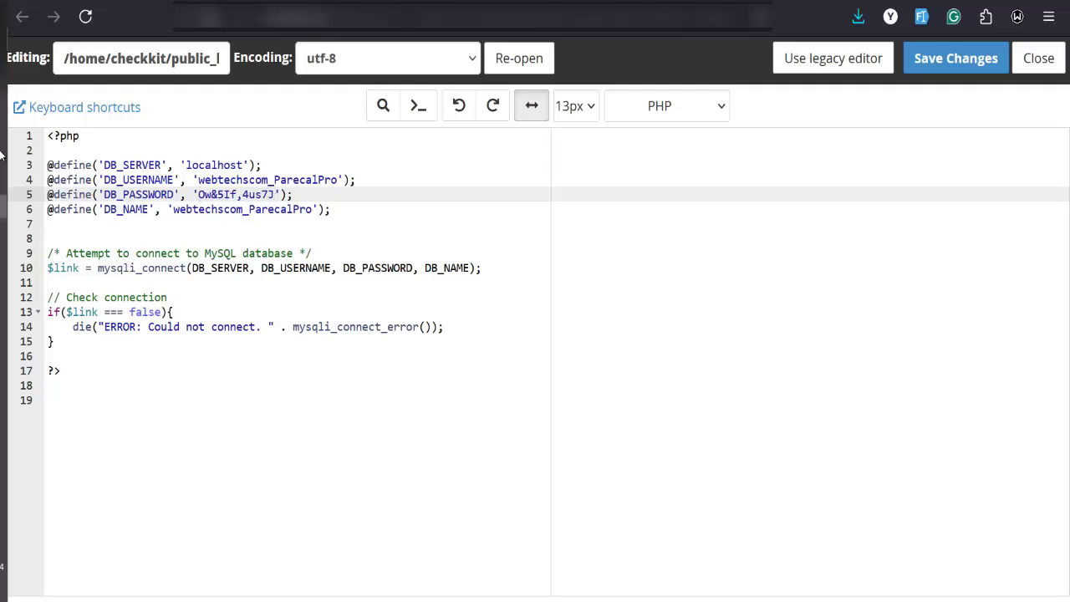
- Set the DB_USERNAME value to checkkit_parcuser, copied from the Notepad note
click(25, 206)
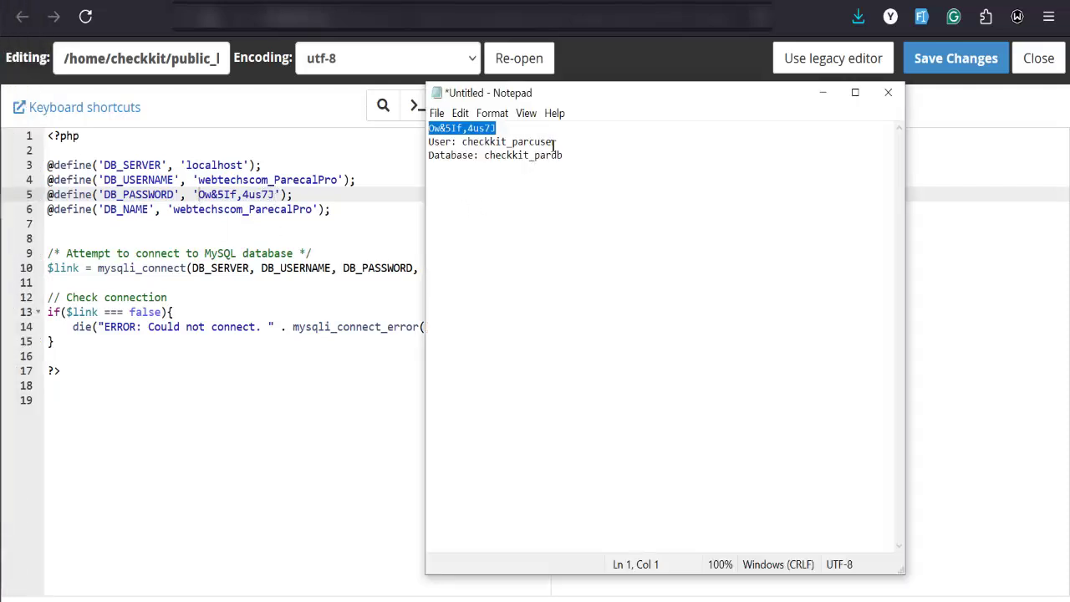
drag(558, 142, 462, 142)
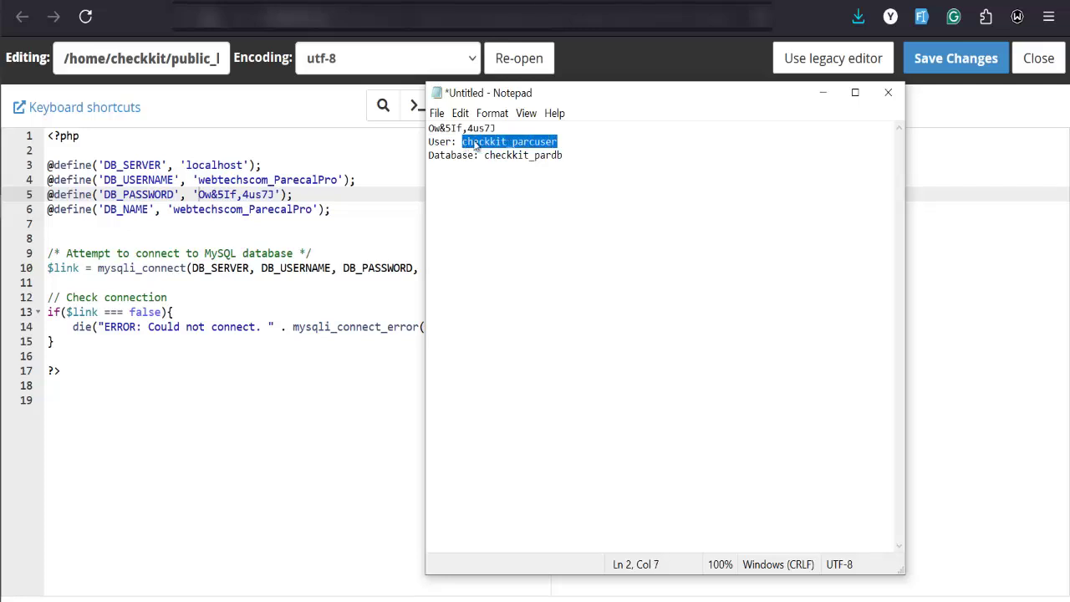
right_click(475, 144)
click(501, 189)
click(199, 182)
drag(198, 180, 337, 180)
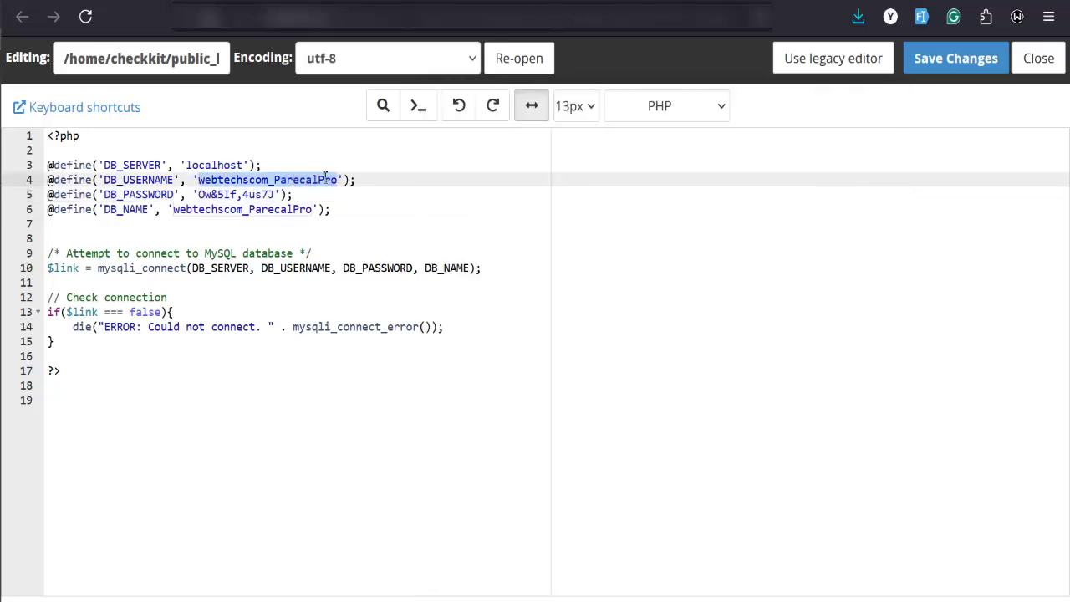
right_click(326, 179)
click(375, 314)
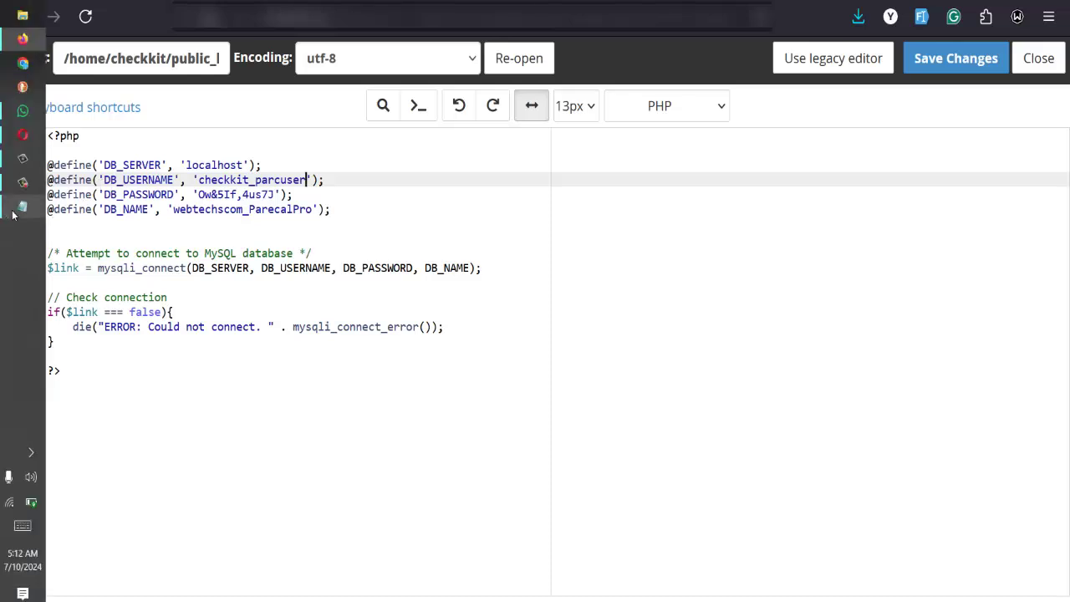
- Set the DB_NAME value to checkkit_pardb, copied from the Notepad note, and save the connection file
click(12, 212)
drag(564, 156, 485, 157)
right_click(512, 162)
click(549, 202)
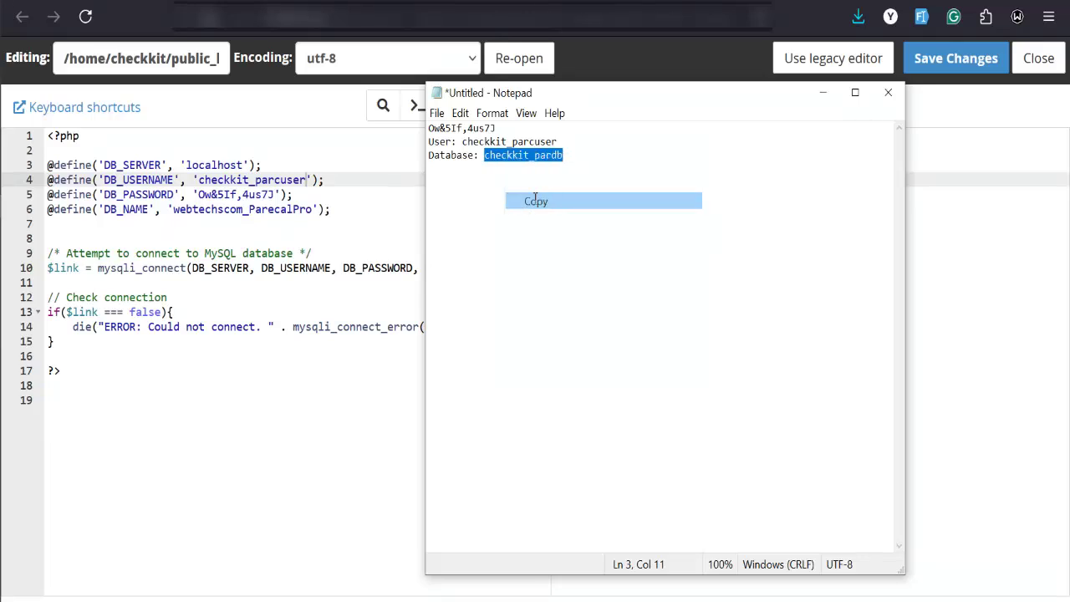
drag(315, 215, 172, 209)
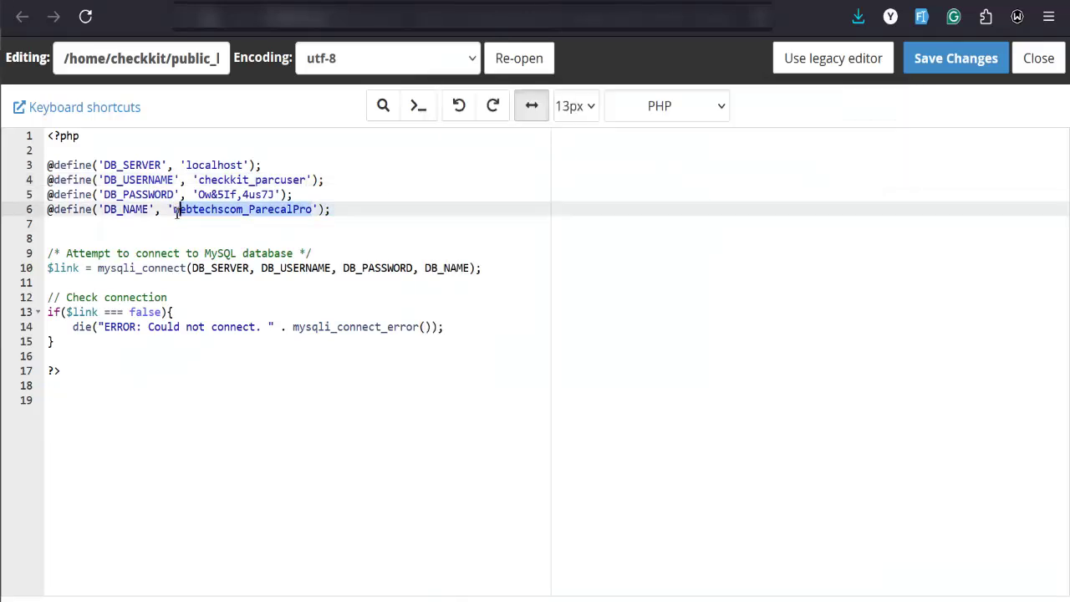
right_click(209, 207)
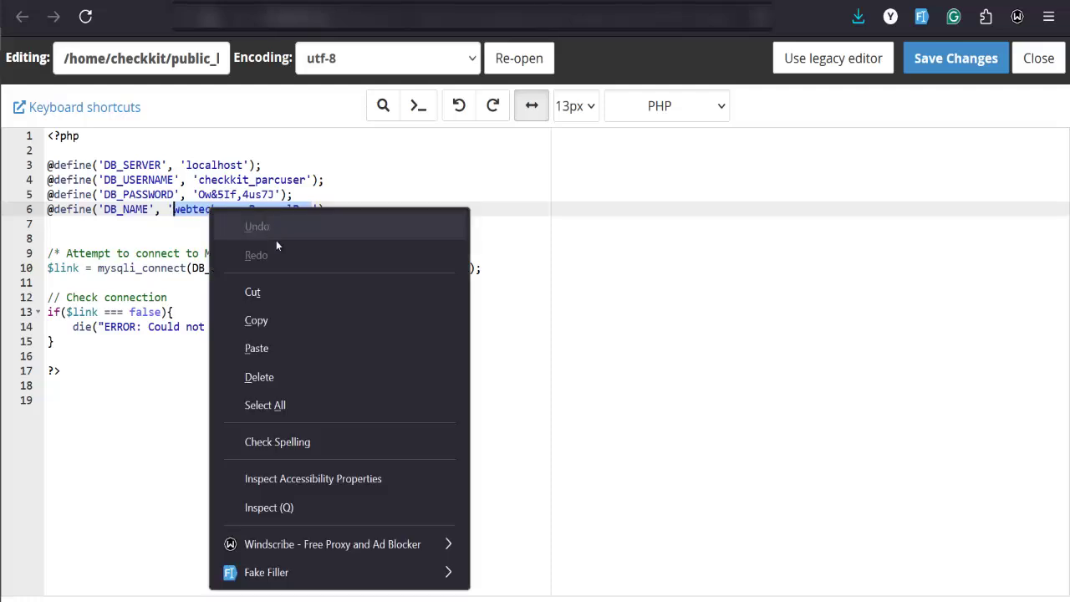
click(273, 346)
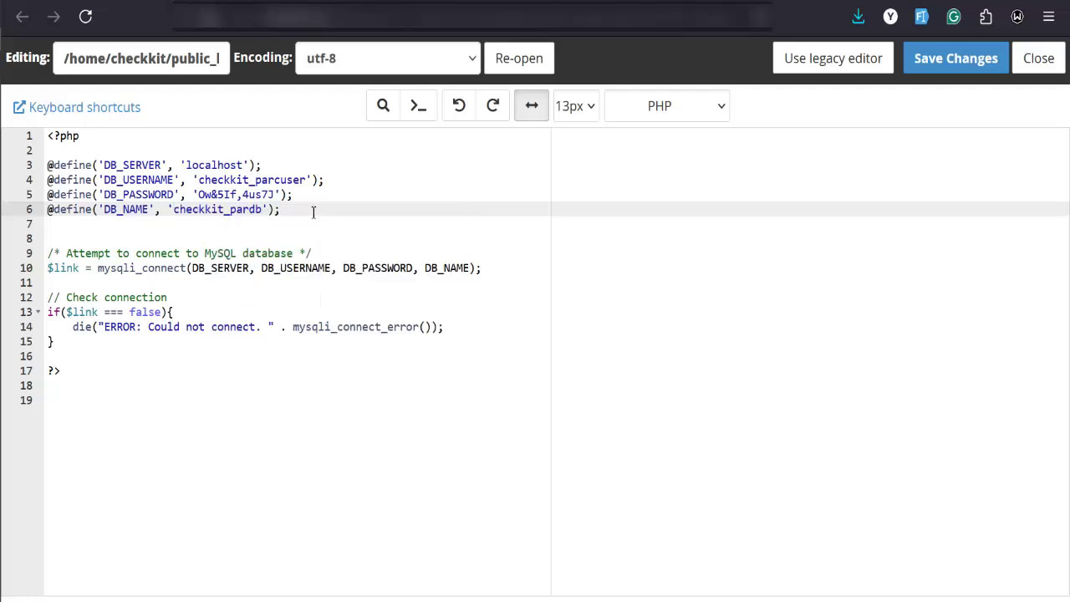
click(947, 65)
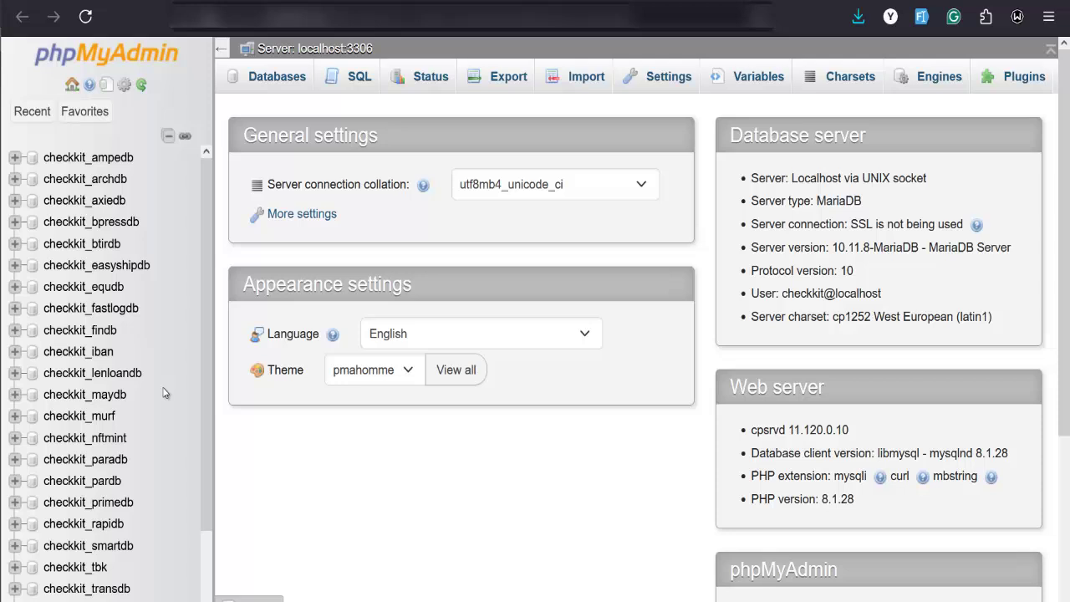
- Open the checkkit_pardb database in phpMyAdmin and go to its import page
scroll(65, 332, down, 5)
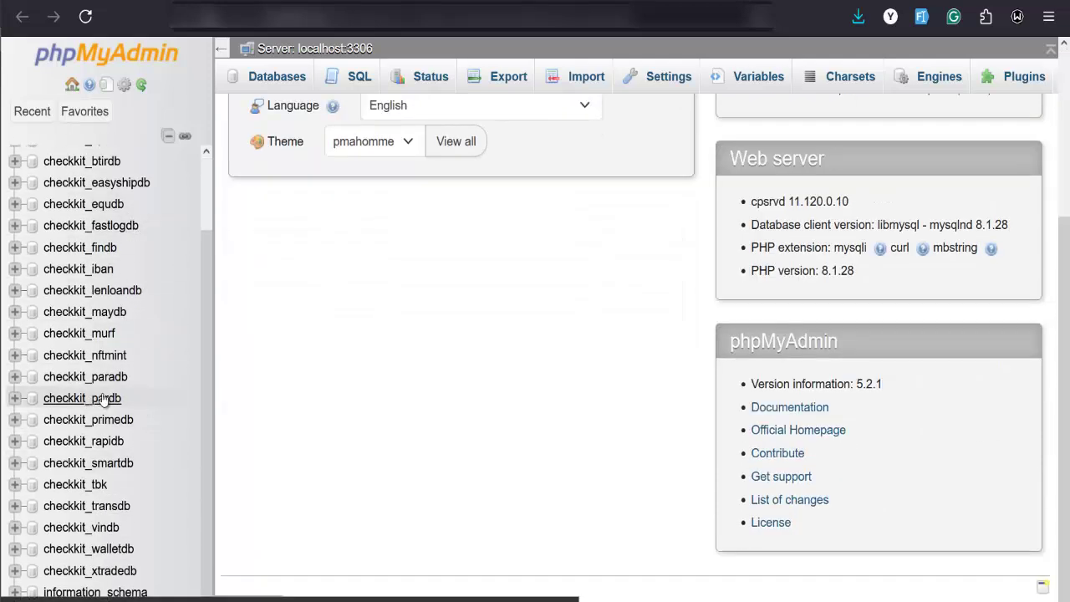
scroll(97, 505, up, 1)
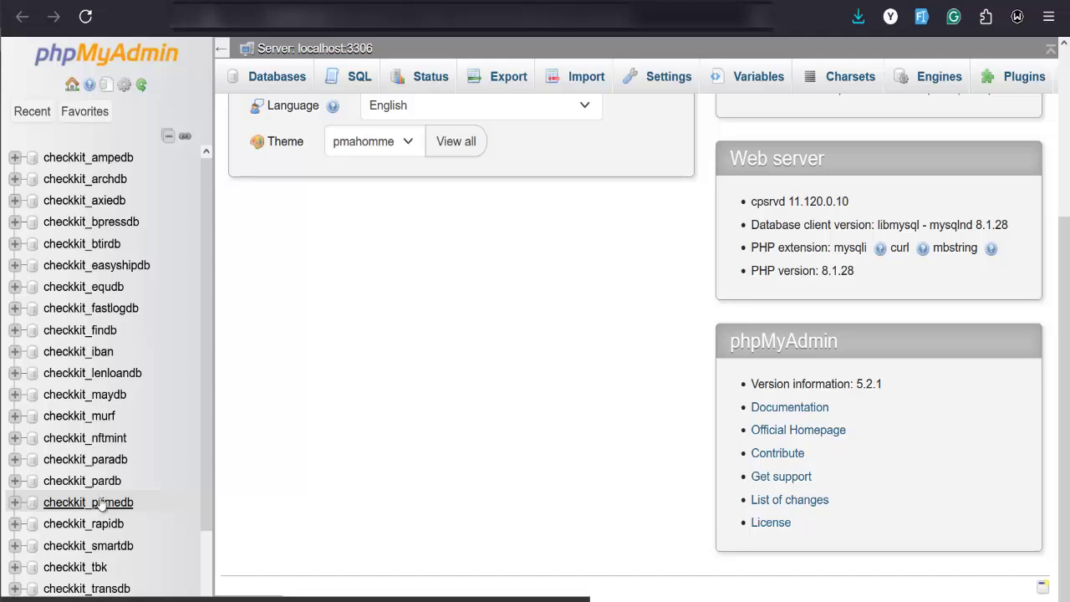
scroll(99, 501, down, 1)
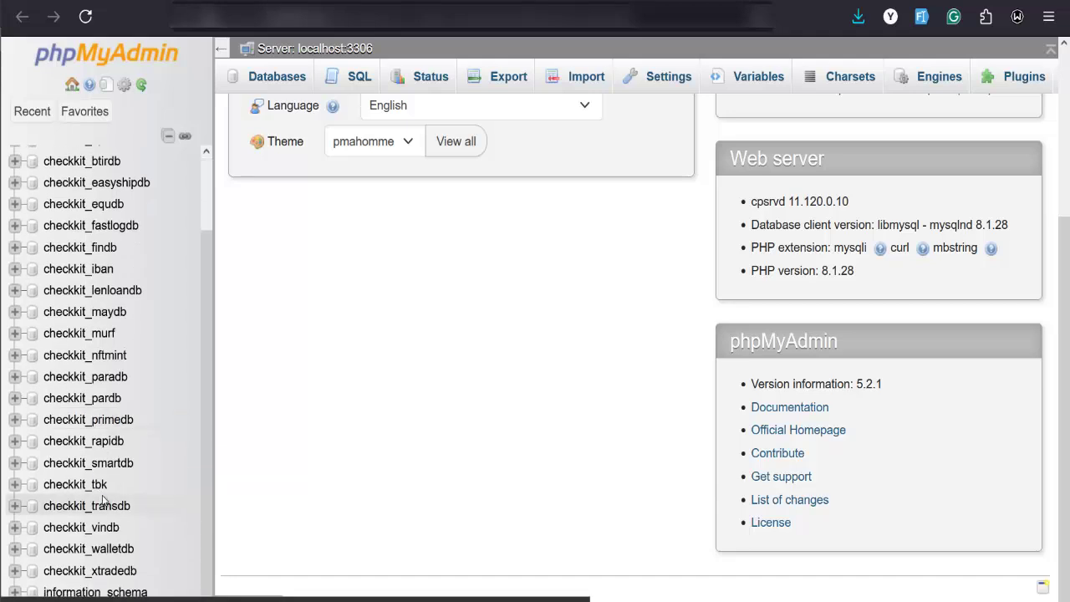
click(84, 400)
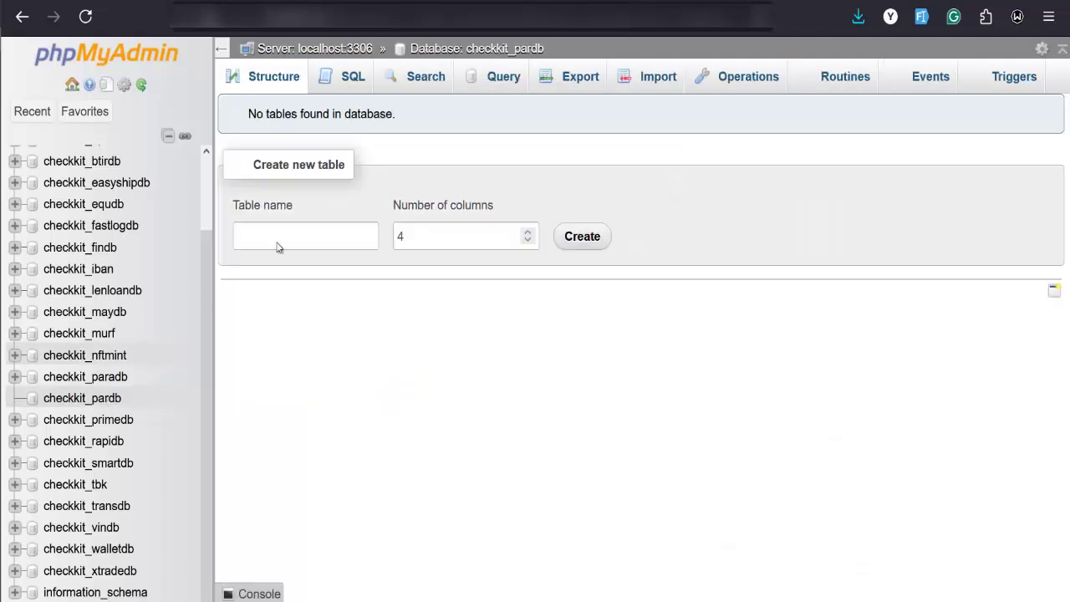
click(649, 79)
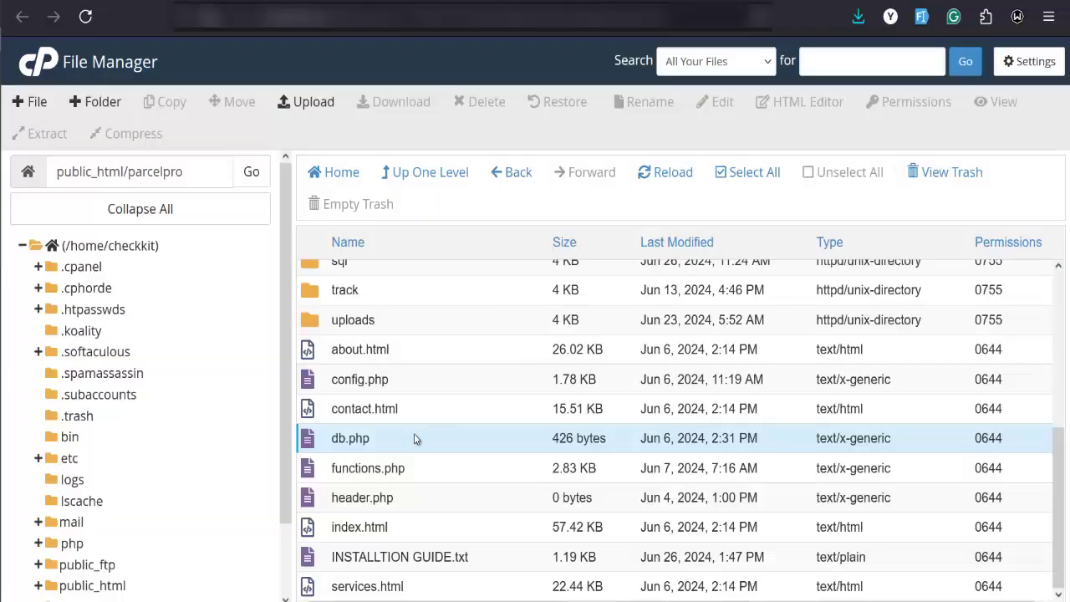
- Download database.sql from the sql folder of public_html/parcelpro in the cPanel File Manager
scroll(414, 438, up, 5)
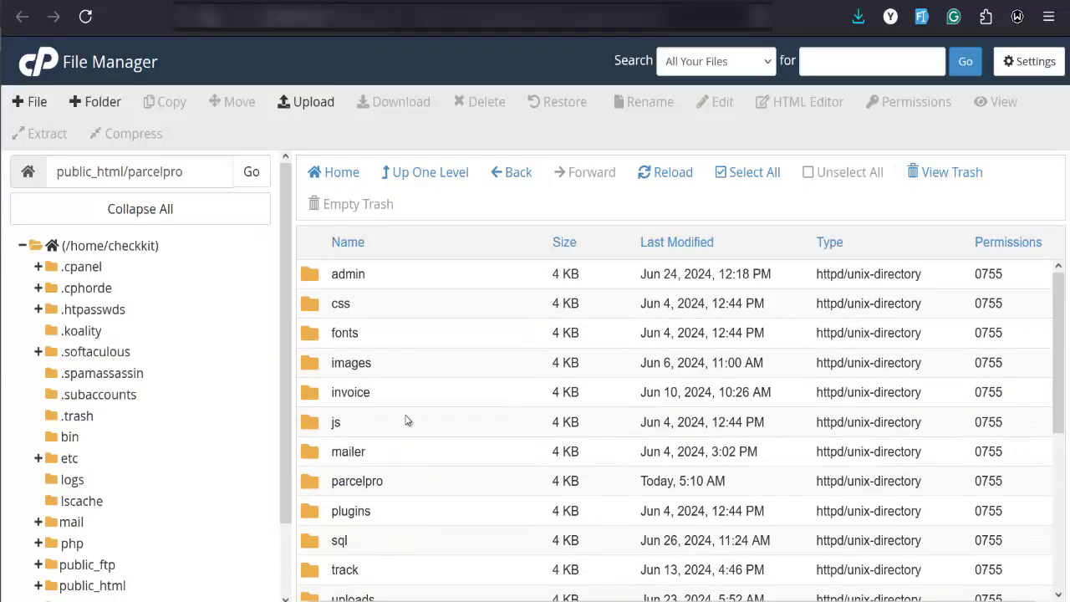
click(366, 548)
double_click(365, 552)
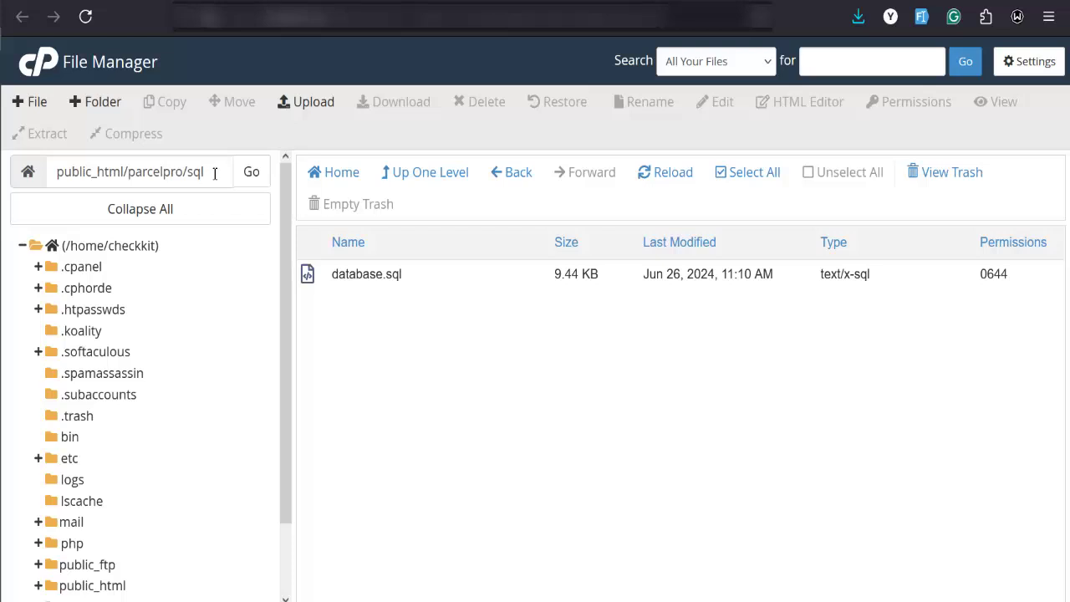
right_click(468, 277)
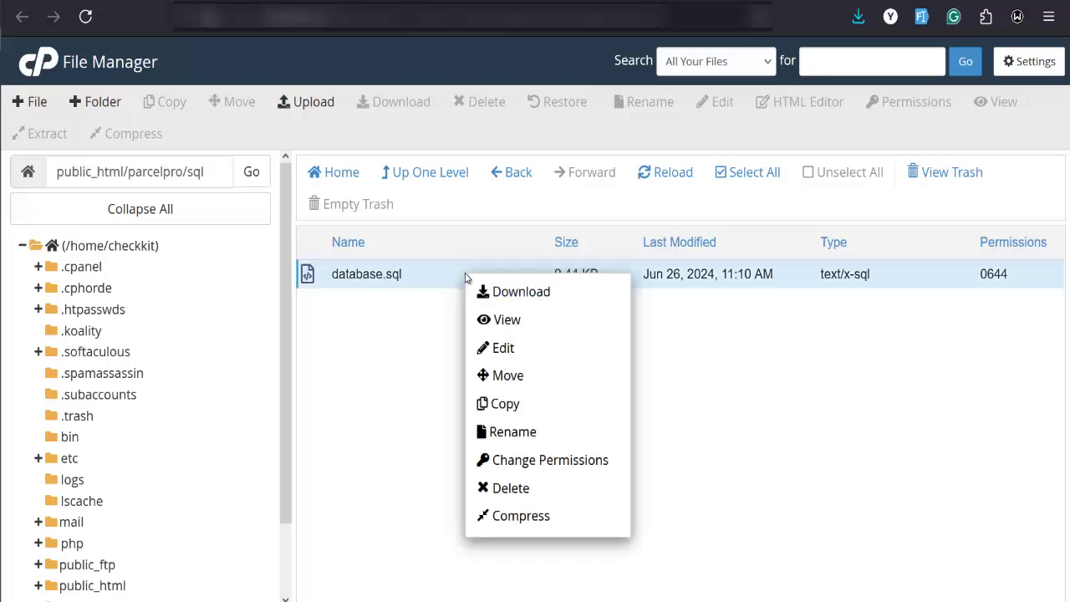
click(519, 292)
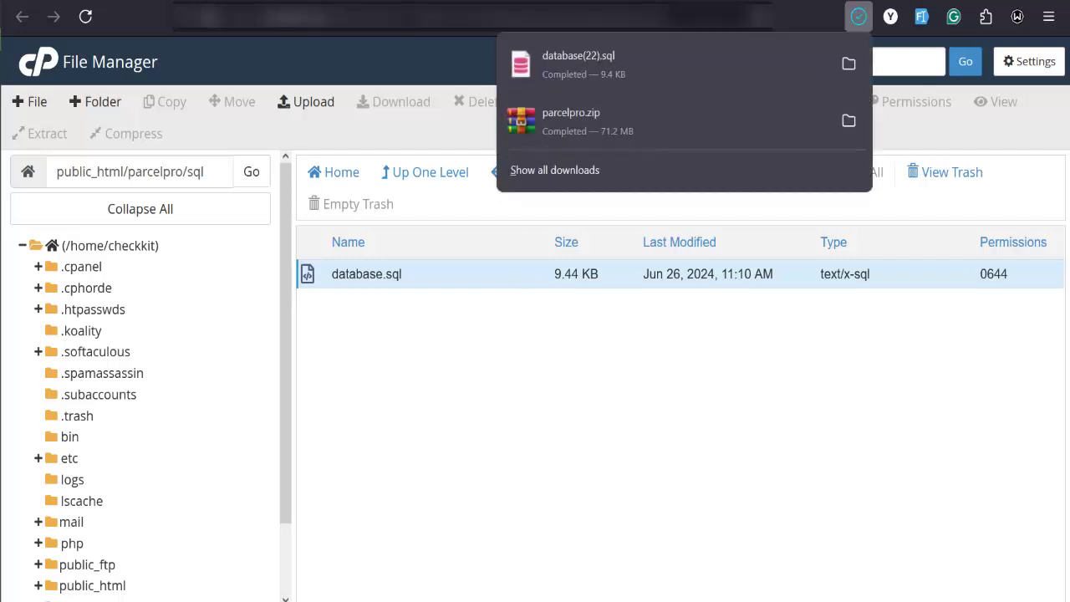
- Return to phpMyAdmin and import database(22).sql into checkkit_pardb, in SQL format with the utf-8 character set
key(ctrl+Tab)
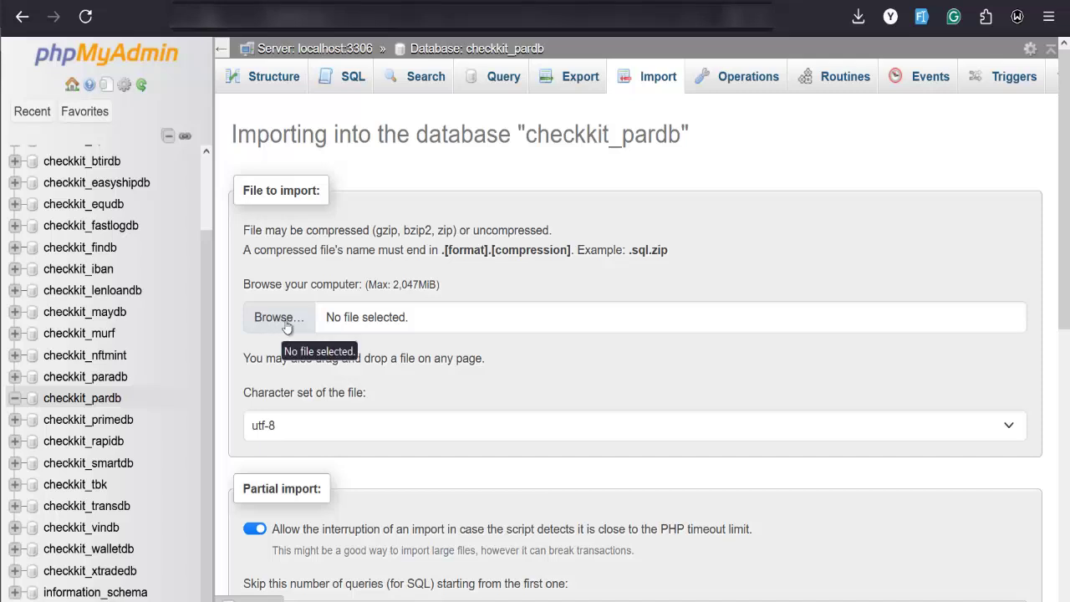
scroll(96, 381, down, 4)
scroll(96, 380, down, 2)
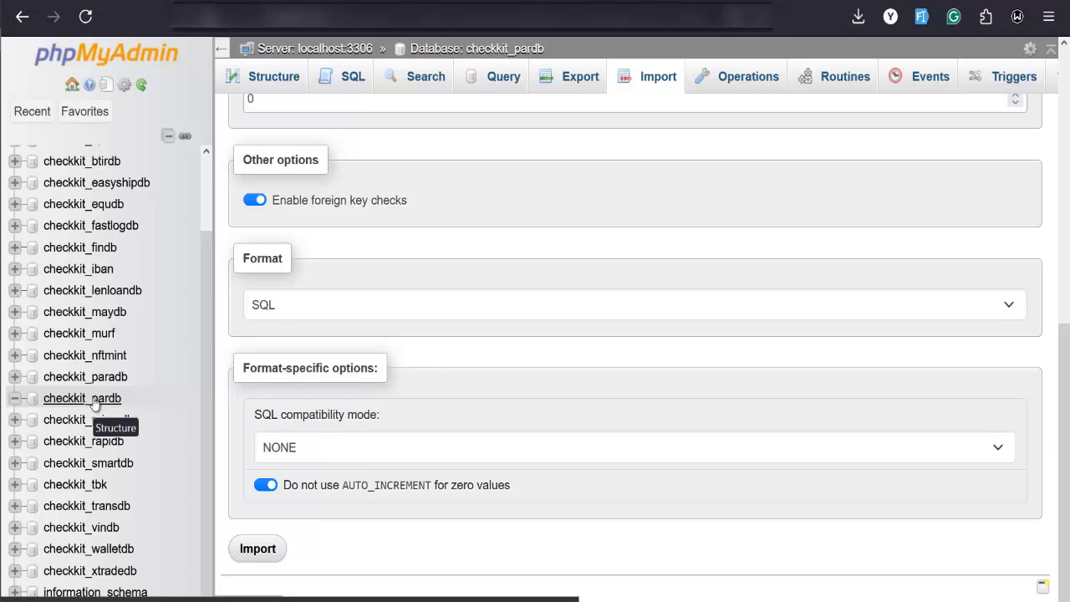
scroll(126, 402, up, 1)
scroll(535, 167, up, 6)
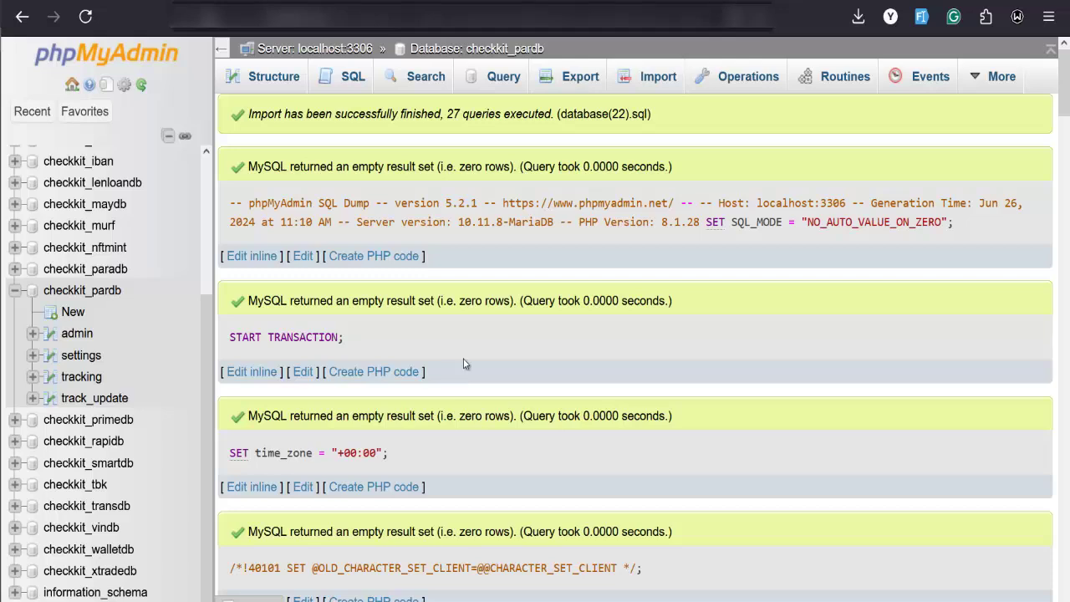
- Review the import results, list the tables of checkkit_pardb and open the admin table
scroll(470, 483, down, 10)
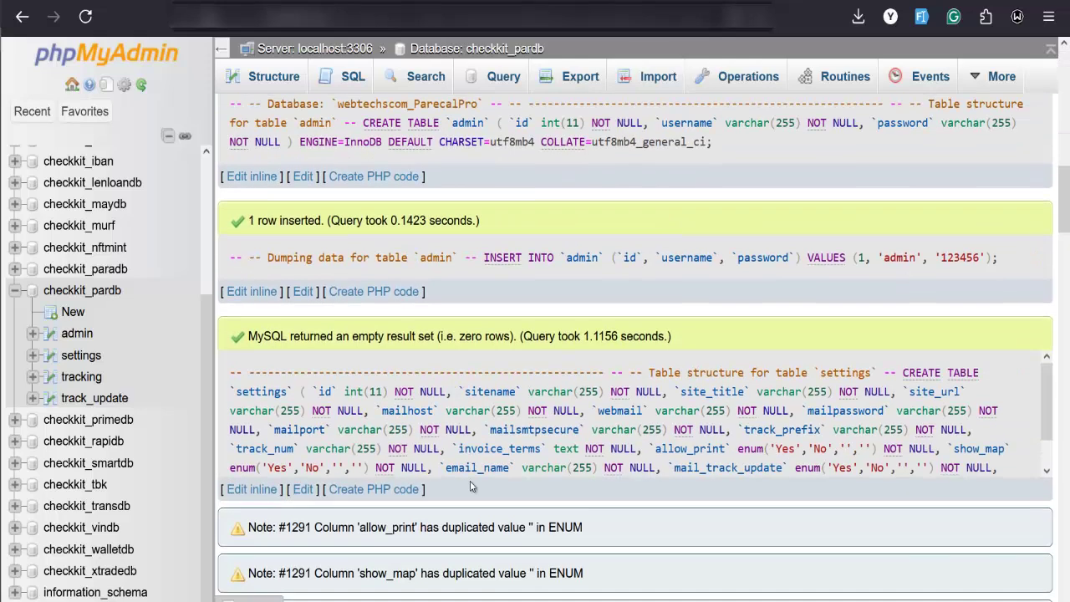
scroll(476, 481, up, 15)
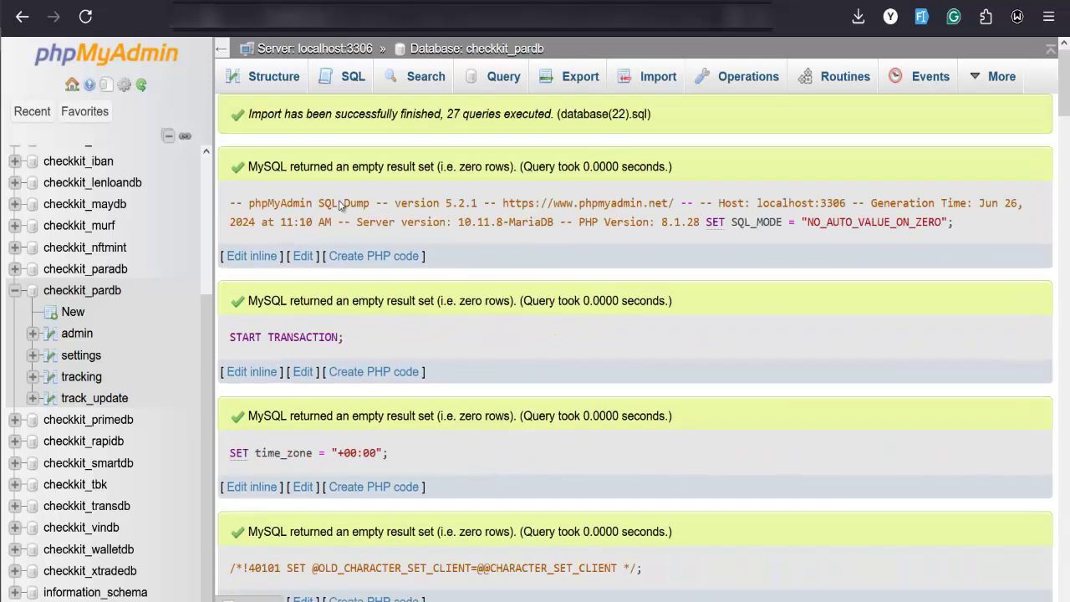
click(109, 294)
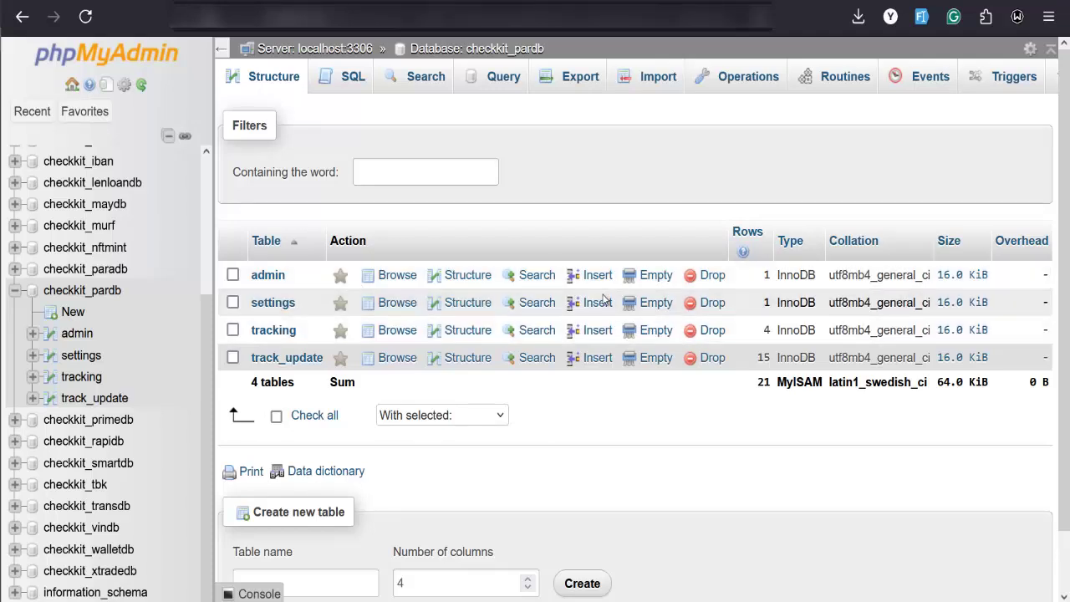
click(269, 276)
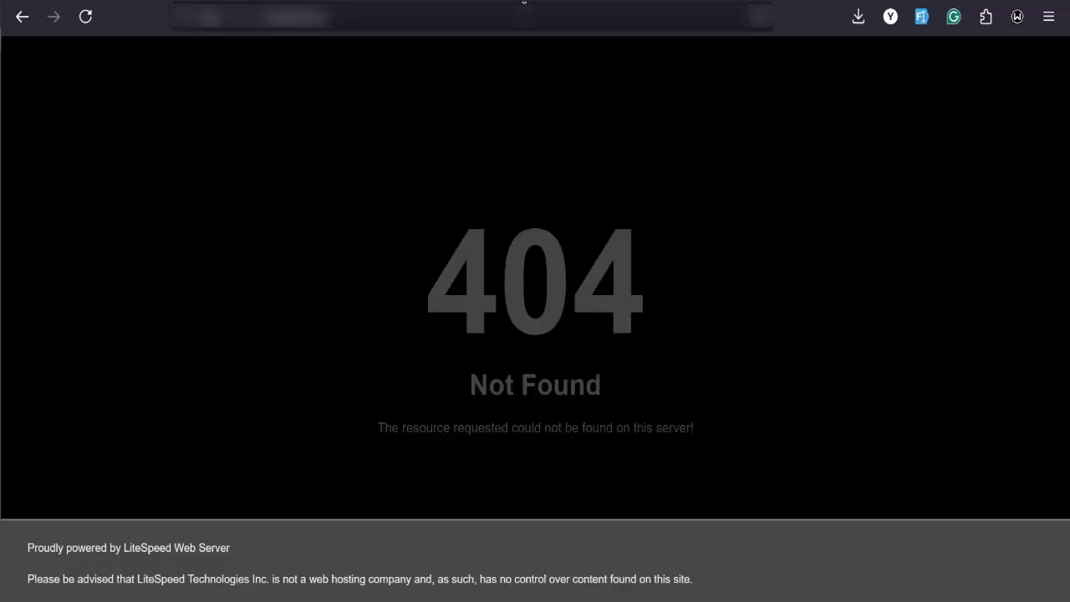
- Load the installed ParcelPro site in the browser and look through its home page
click(372, 30)
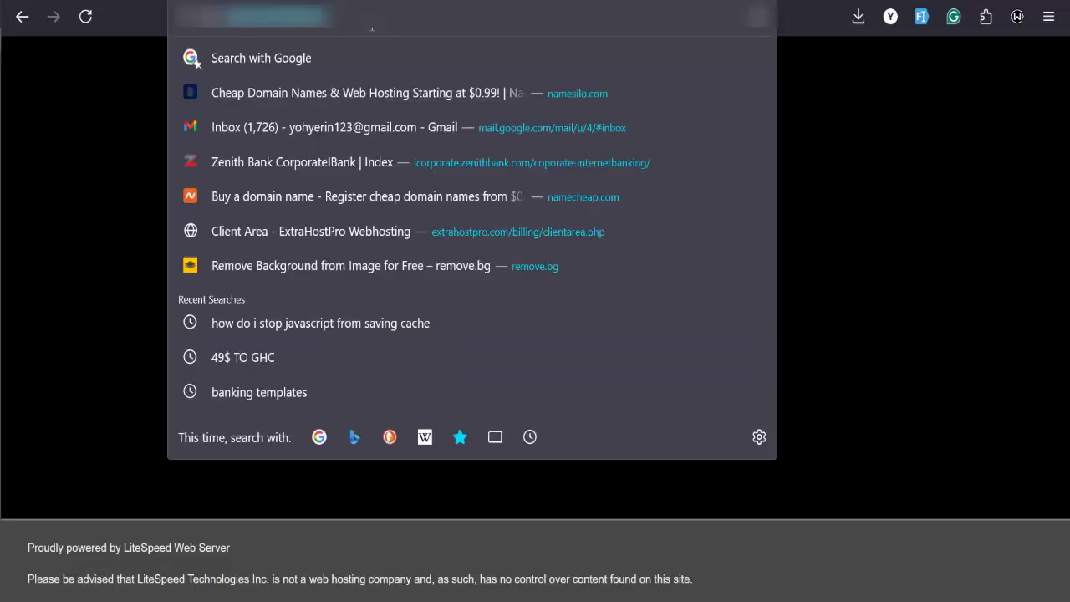
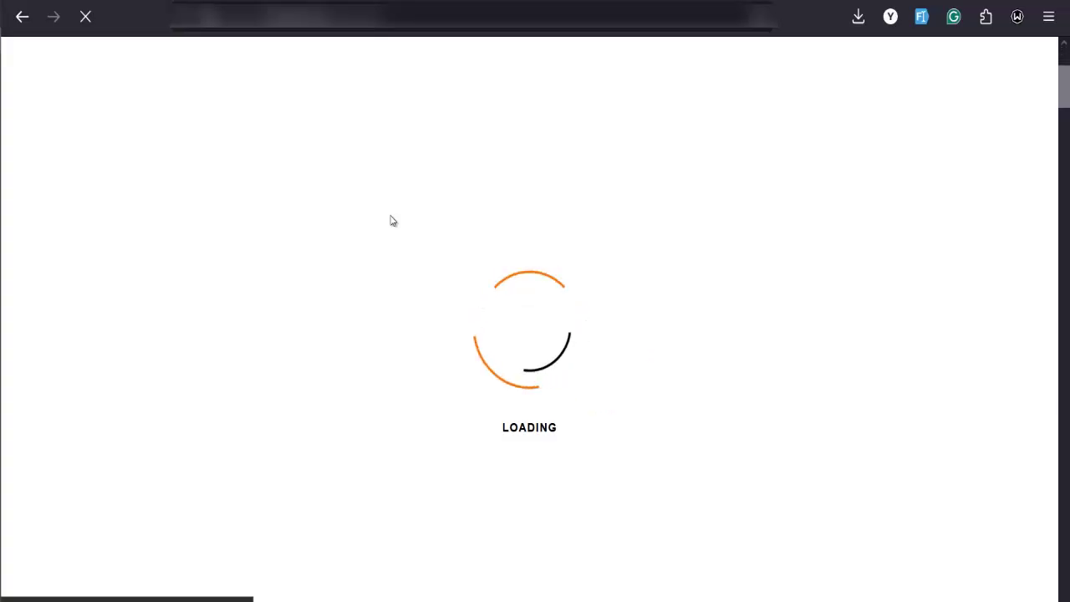
scroll(391, 220, down, 3)
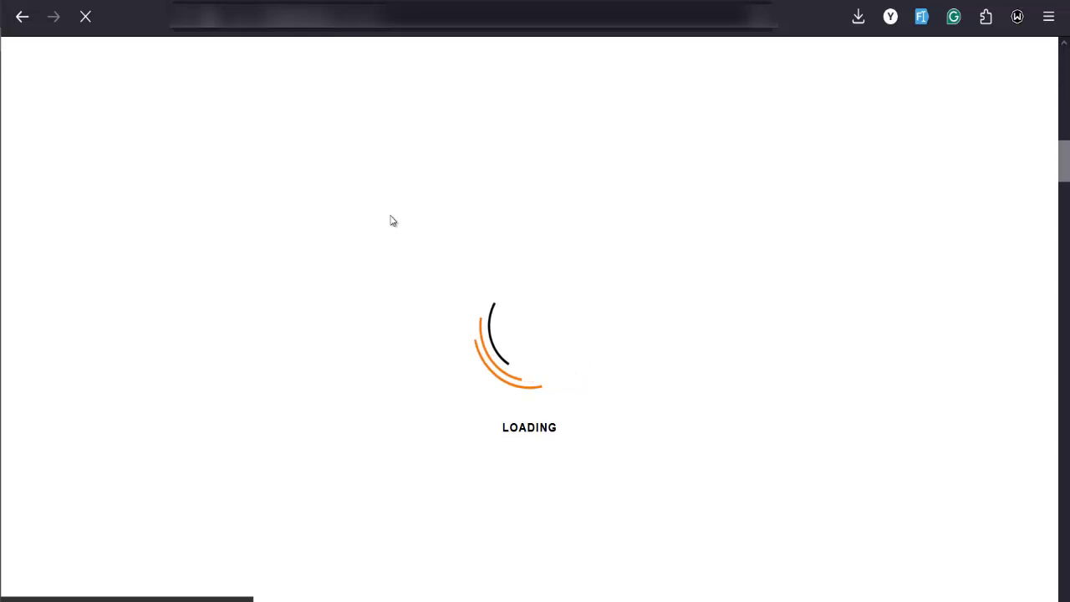
scroll(391, 221, down, 5)
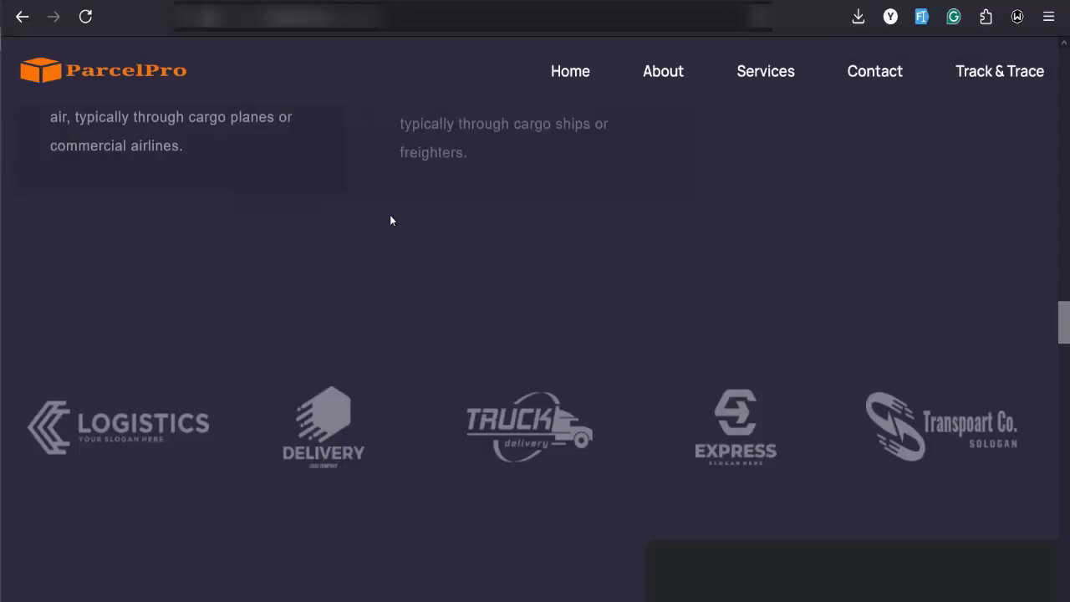
- Open the ParcelPro home page's header logo image in a new tab and copy its file name from the address
scroll(390, 220, down, 2)
scroll(389, 220, up, 6)
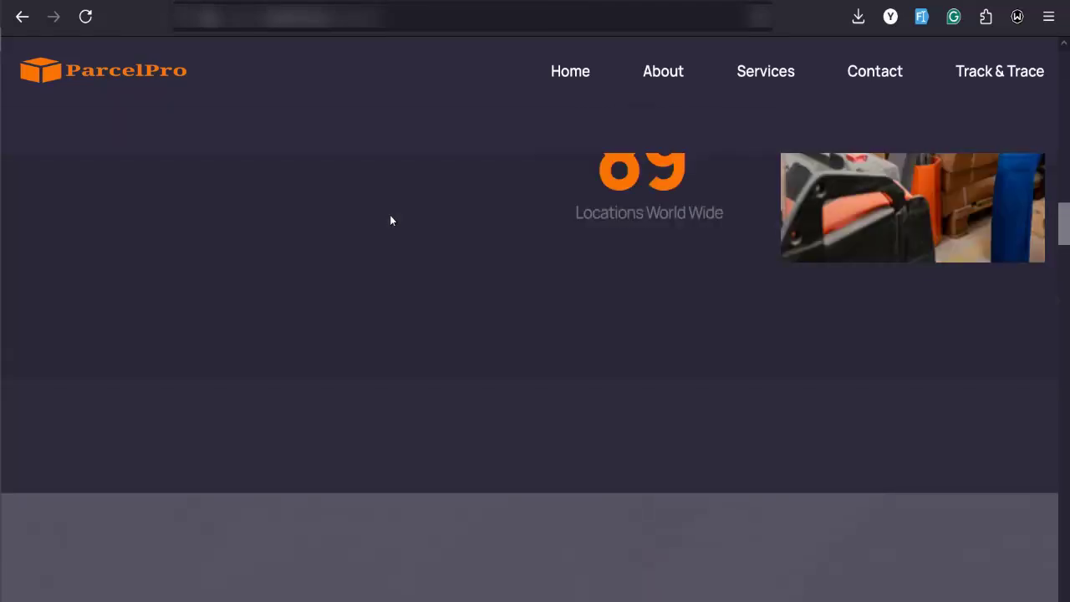
scroll(390, 219, up, 12)
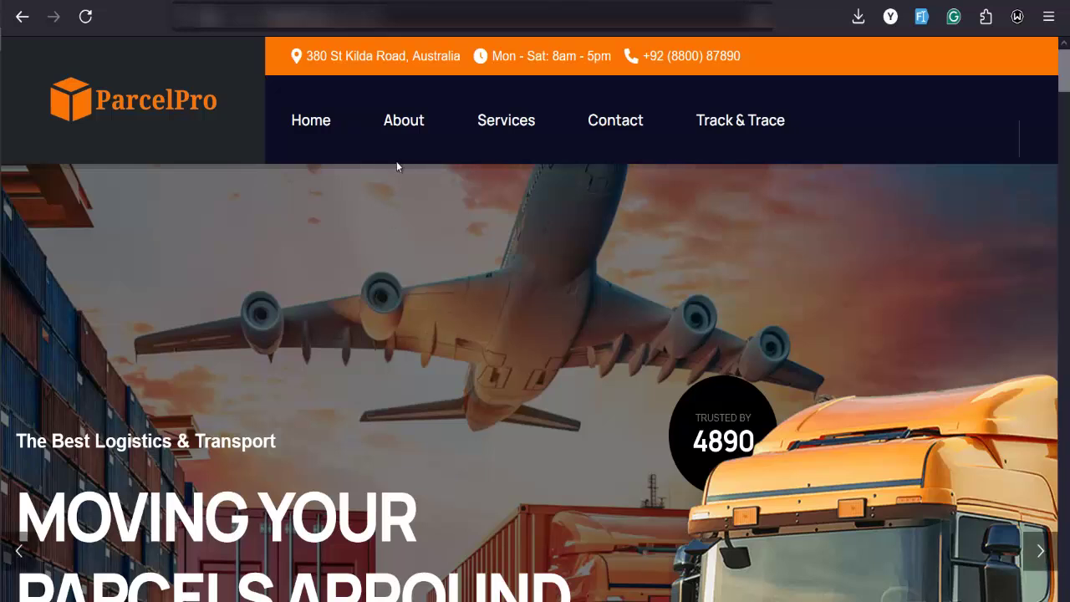
scroll(181, 239, down, 4)
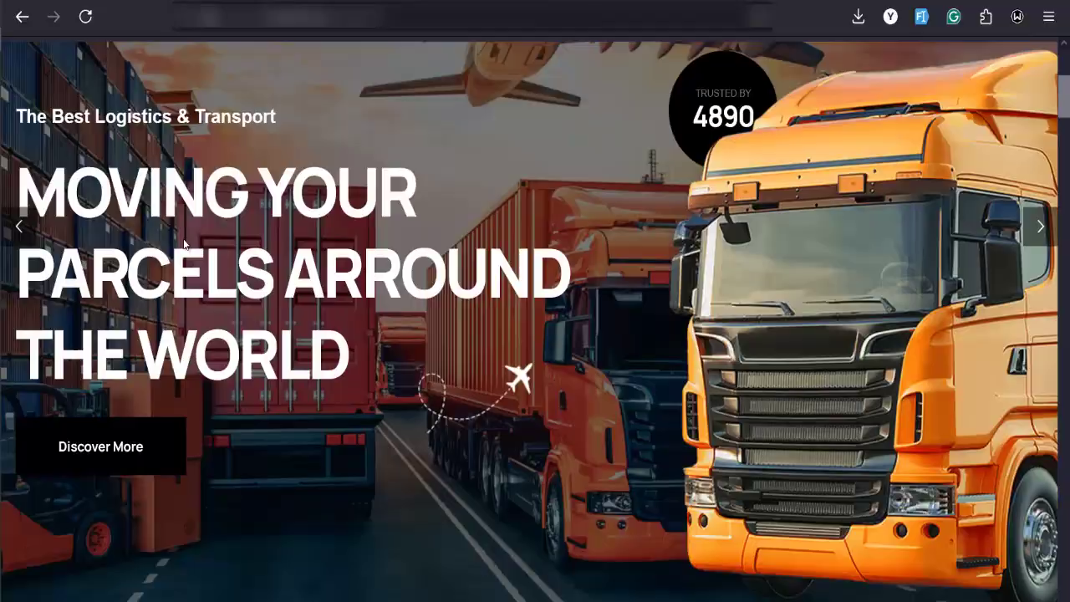
scroll(186, 240, down, 5)
scroll(189, 239, up, 10)
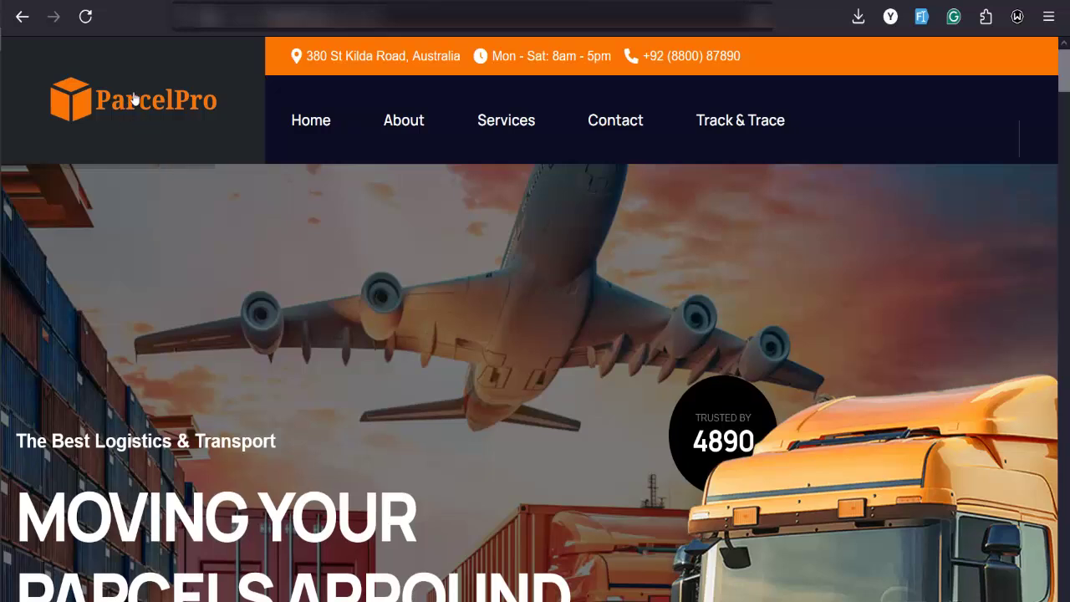
right_click(141, 107)
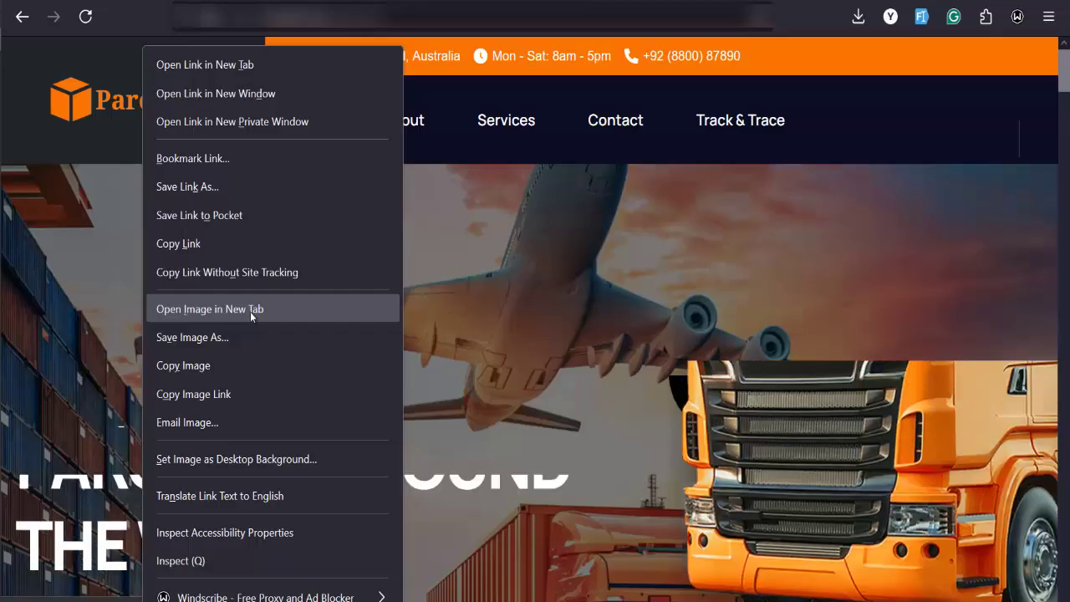
click(250, 310)
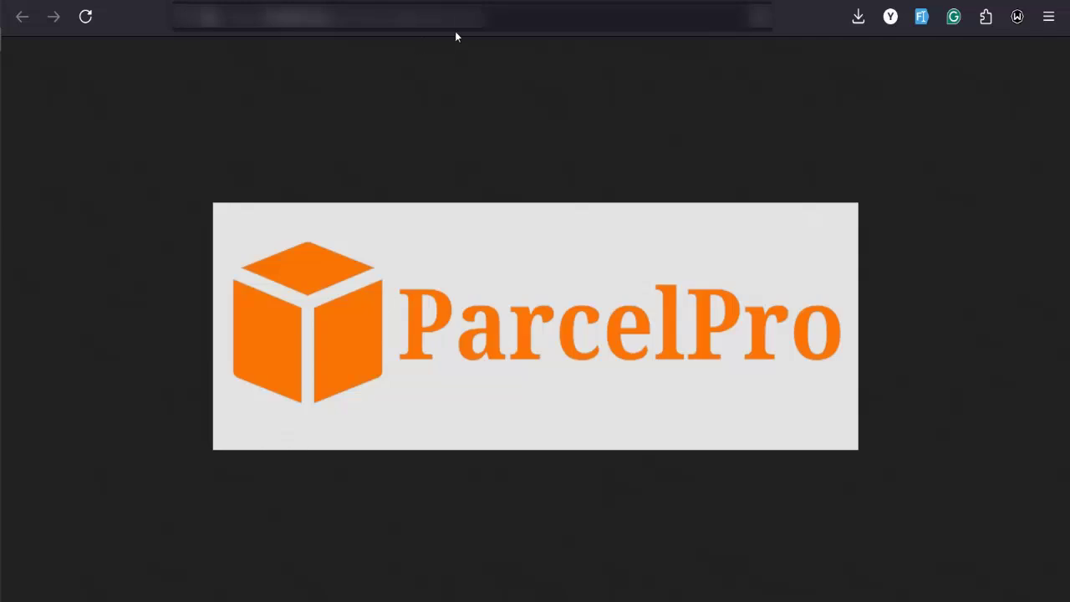
click(428, 18)
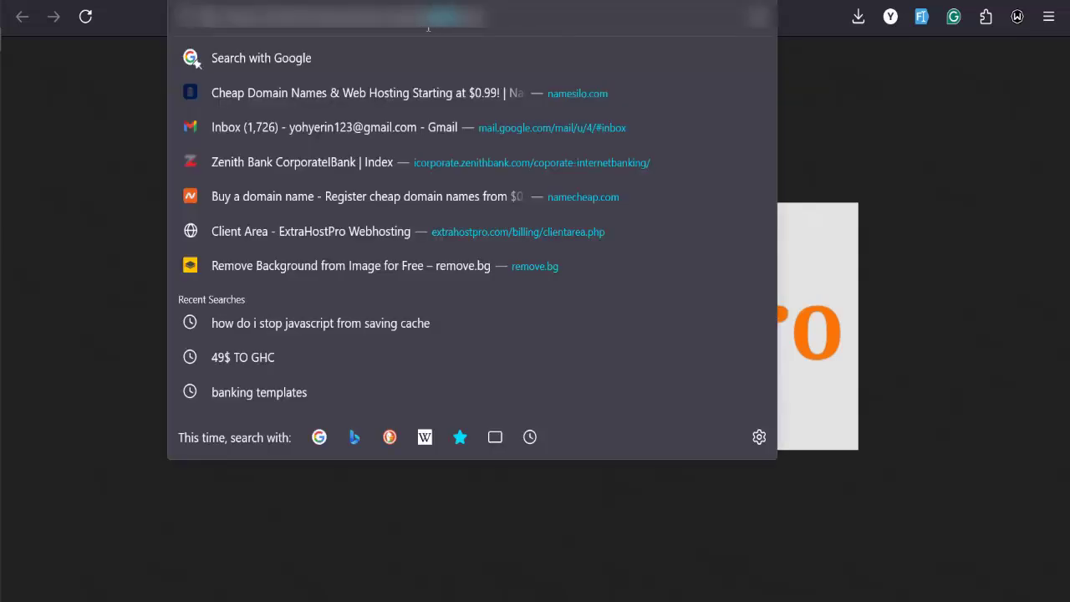
right_click(445, 26)
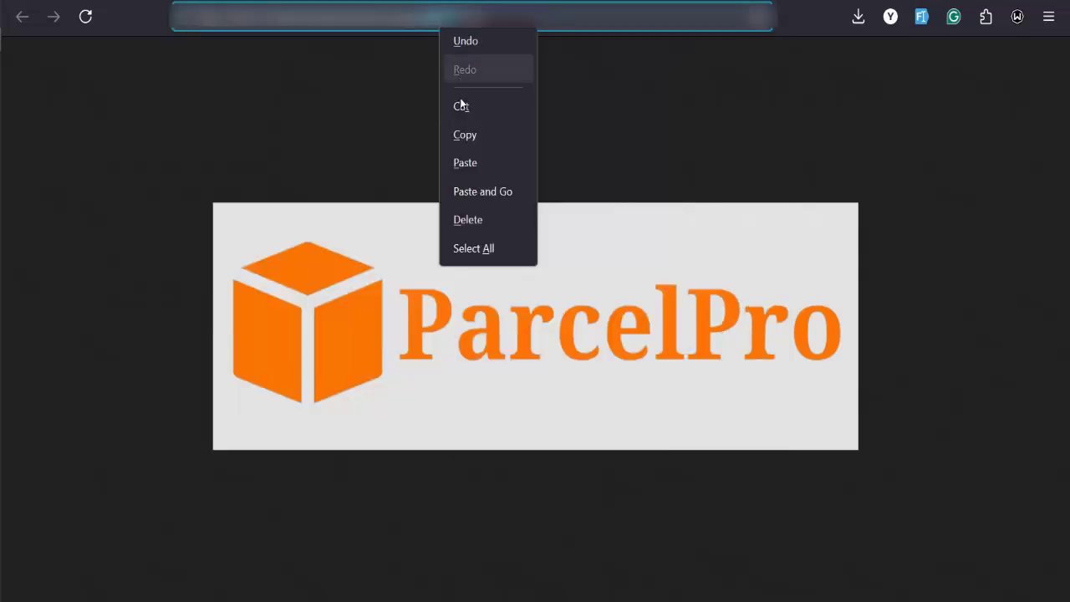
click(465, 134)
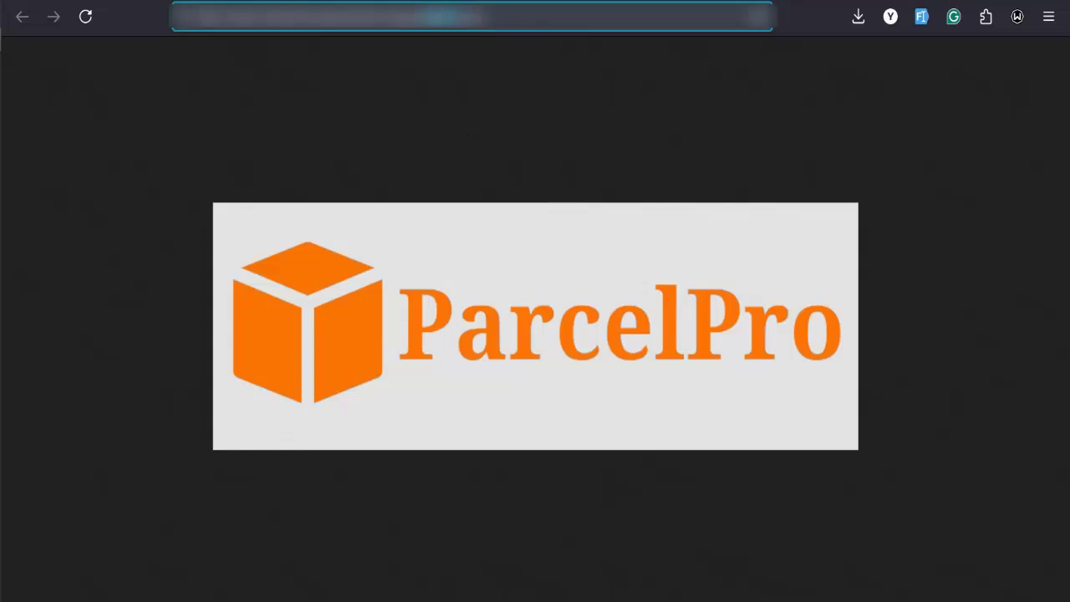
click(340, 122)
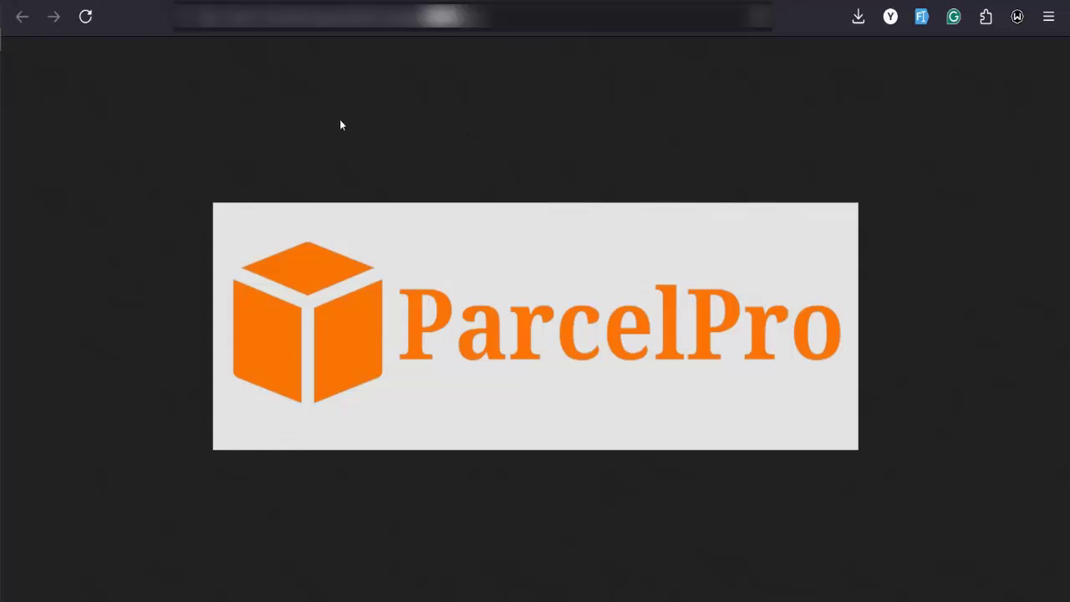
- In File Explorer, rename the elitesh image in the Downloads folder to logo-3
key(super+e)
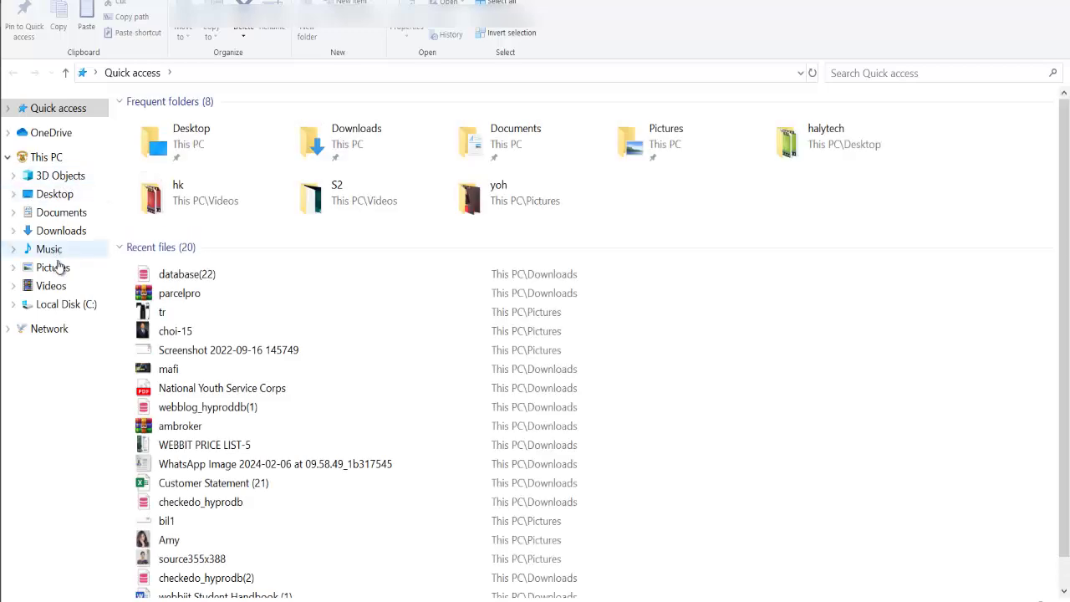
click(73, 235)
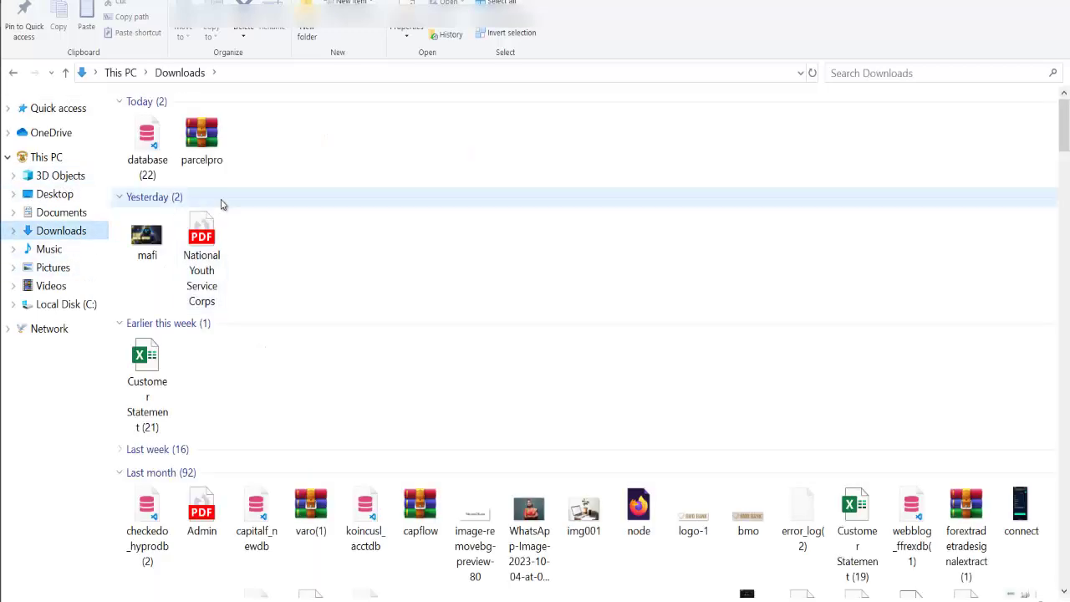
scroll(189, 208, down, 10)
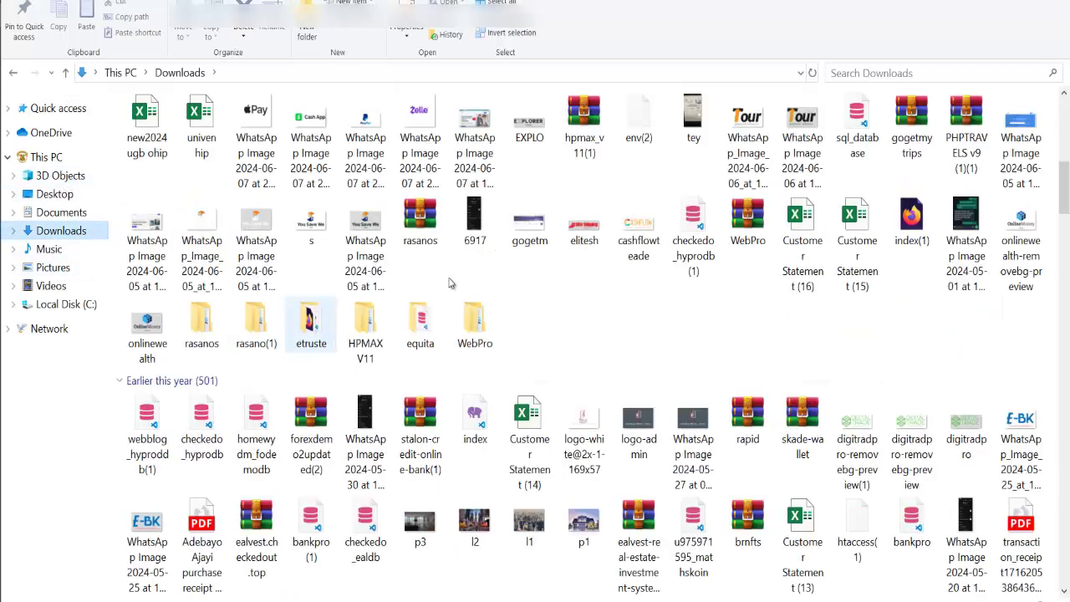
right_click(586, 254)
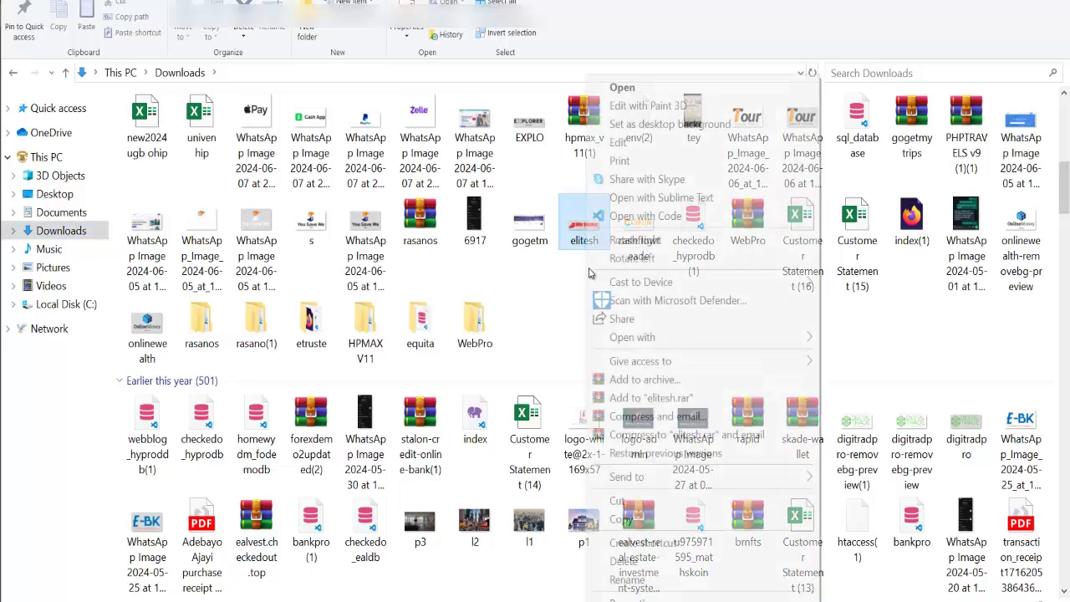
click(627, 578)
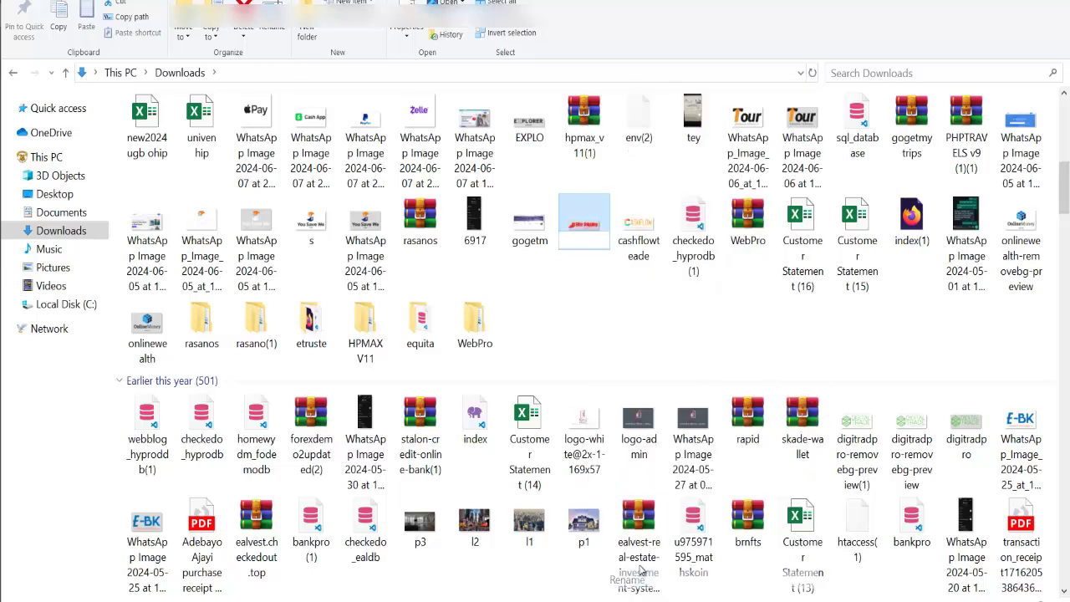
text(logo-3)
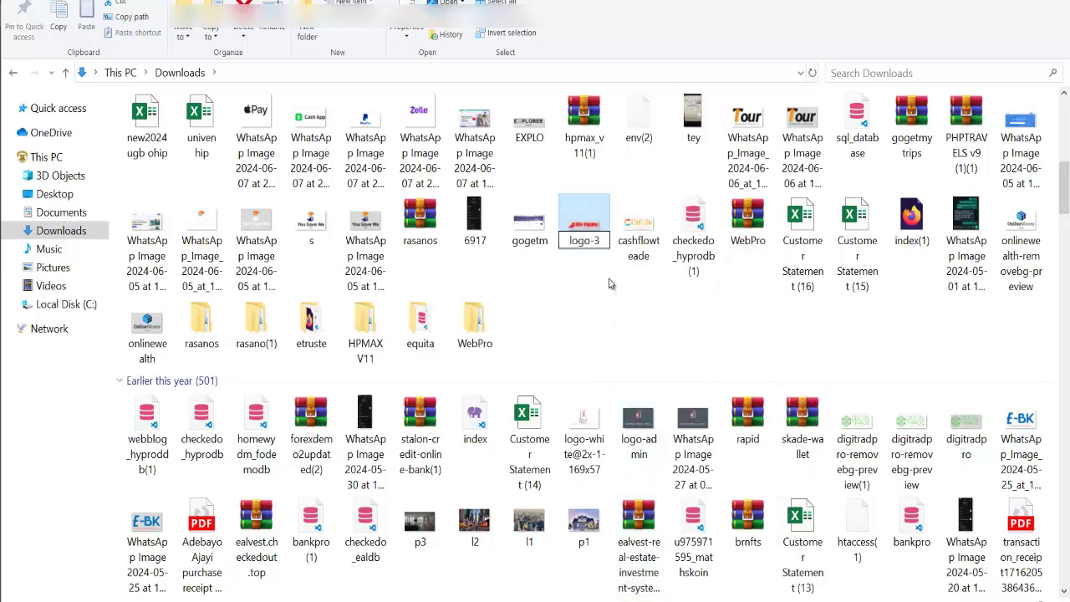
key(Return)
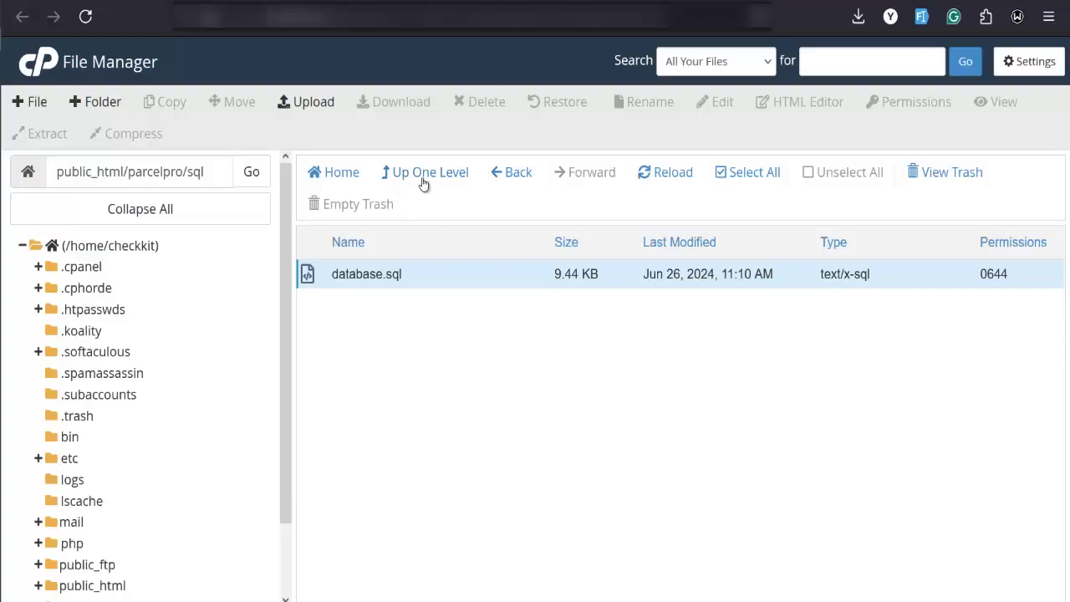
- Return to the cPanel File Manager and open the images folder of public_html/parcelpro
click(427, 175)
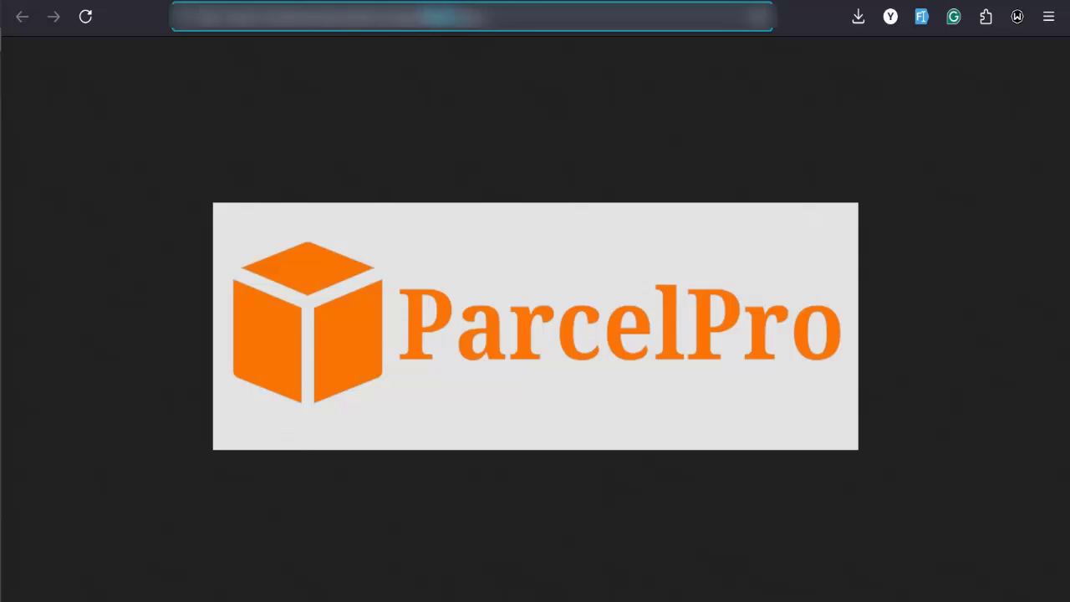
key(ctrl+w)
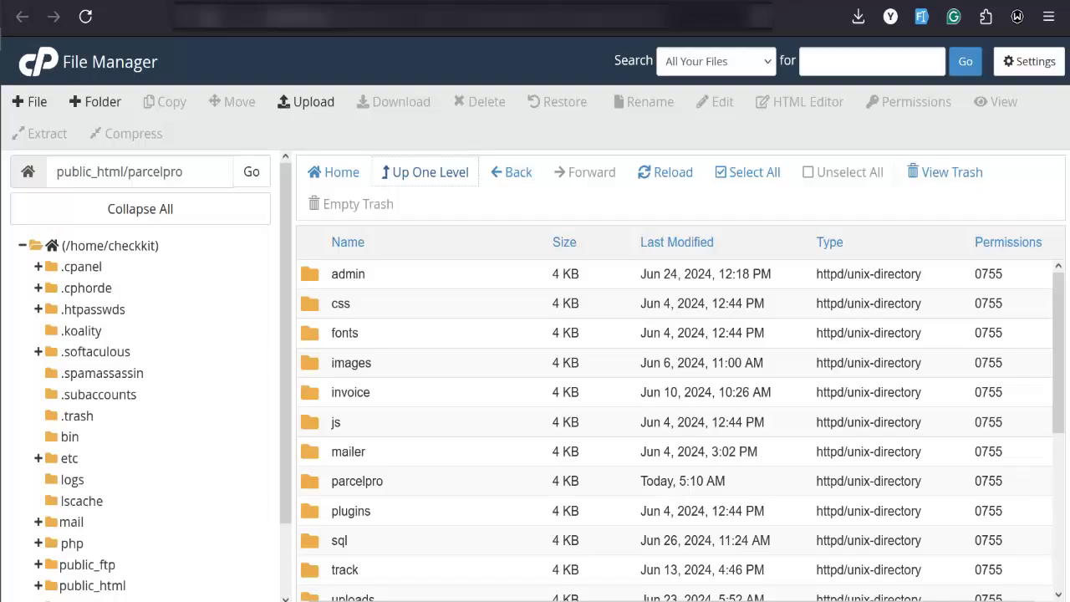
double_click(415, 365)
scroll(413, 365, down, 1)
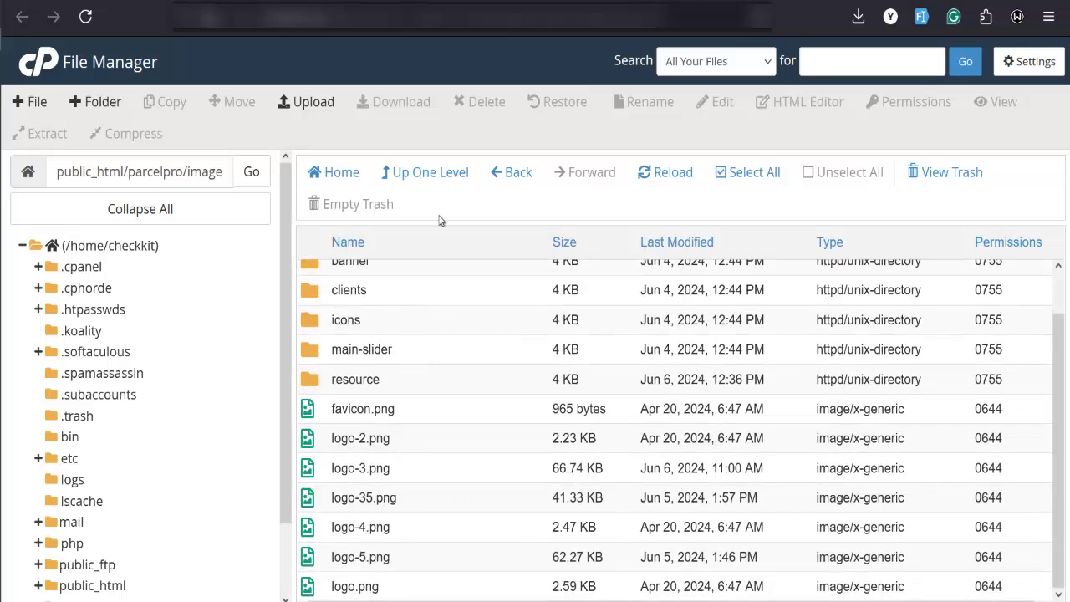
- Upload the logo-3 image from the Downloads folder into public_html/parcelpro/images
click(314, 103)
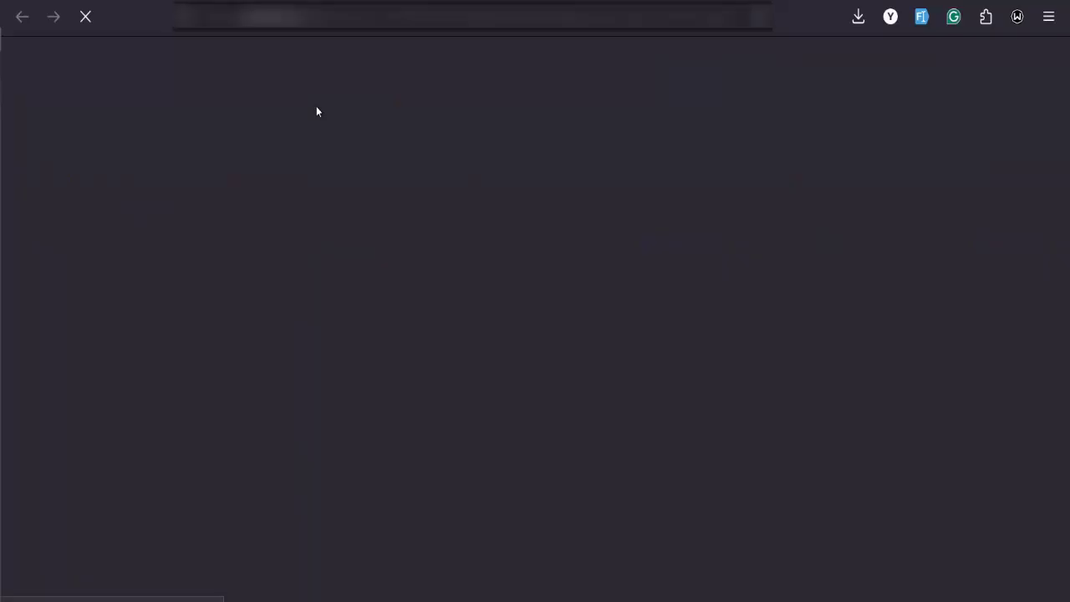
click(546, 377)
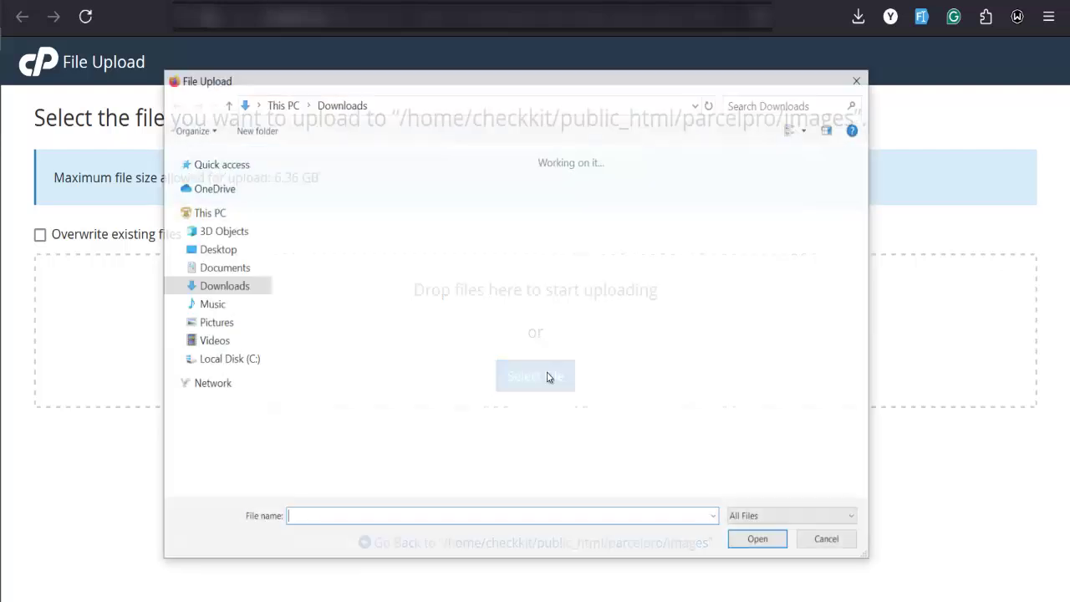
scroll(493, 274, down, 10)
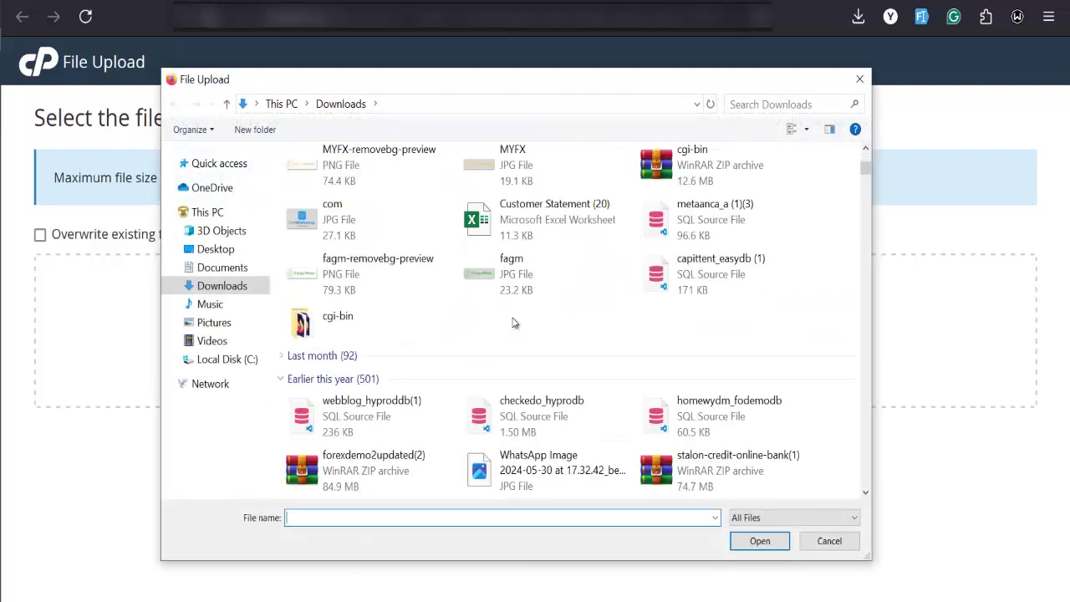
scroll(549, 357, down, 5)
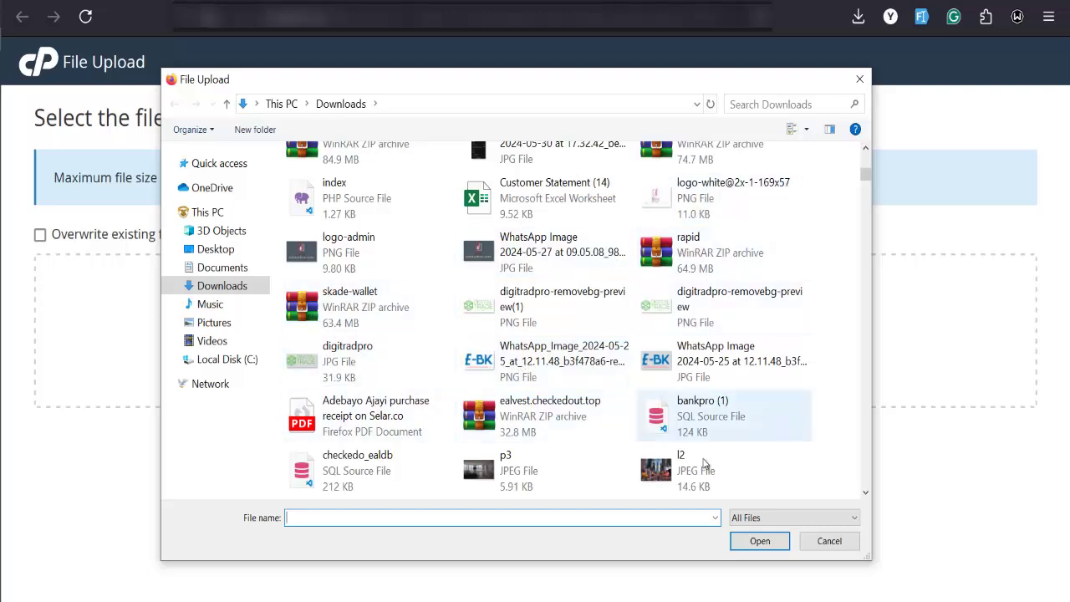
scroll(531, 452, down, 3)
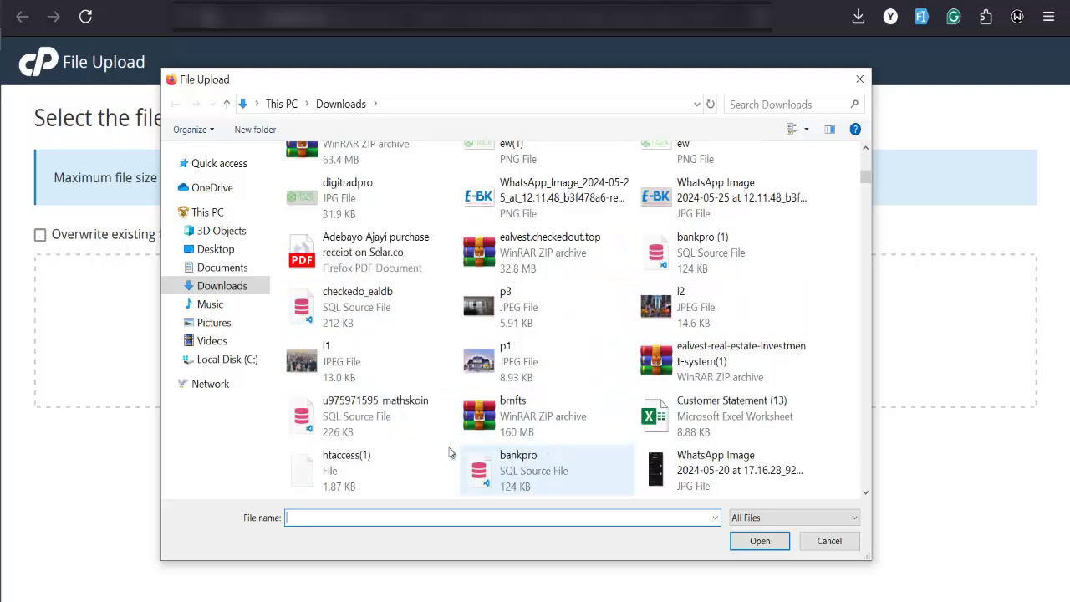
scroll(442, 445, down, 3)
scroll(715, 438, down, 6)
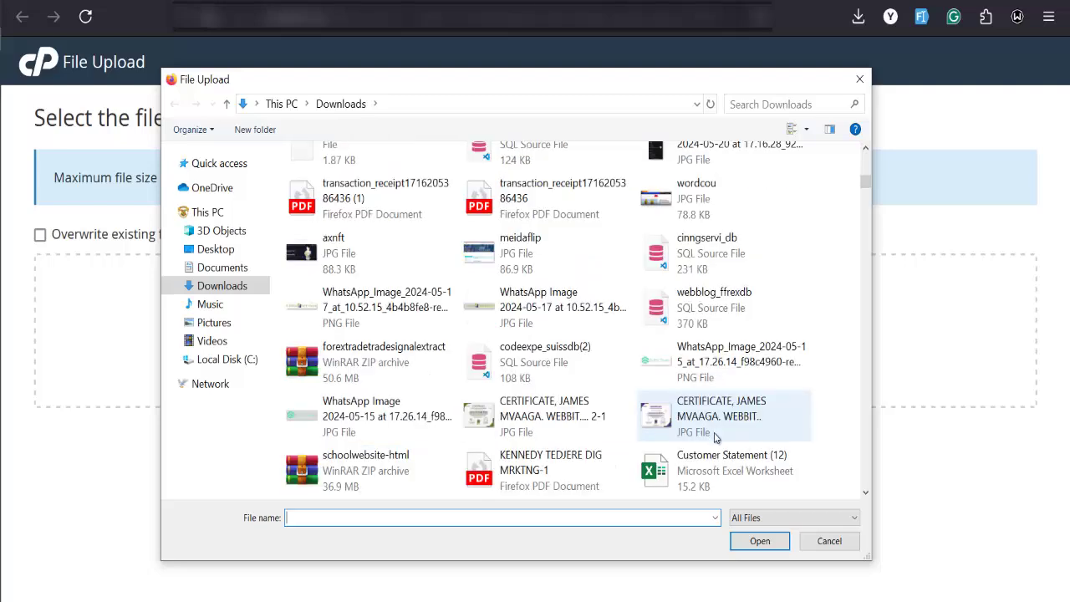
scroll(443, 437, up, 8)
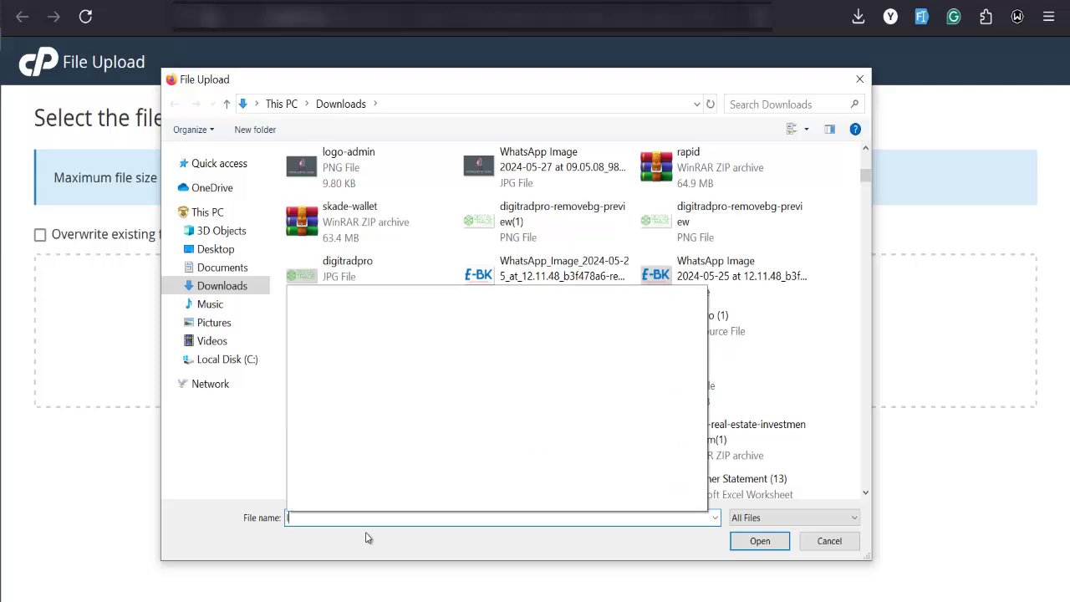
text(logo-3)
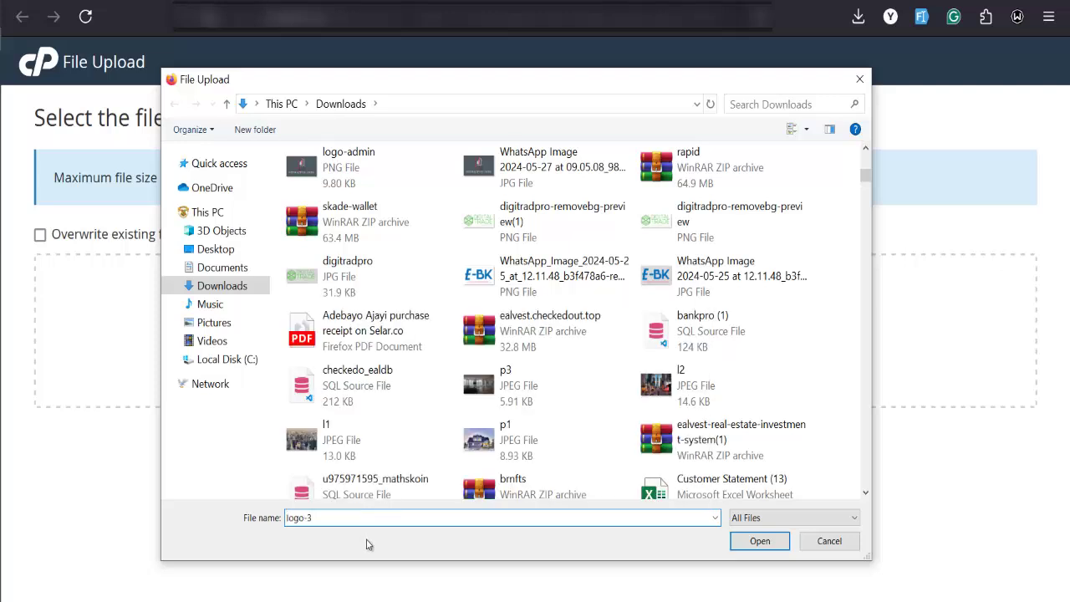
click(760, 542)
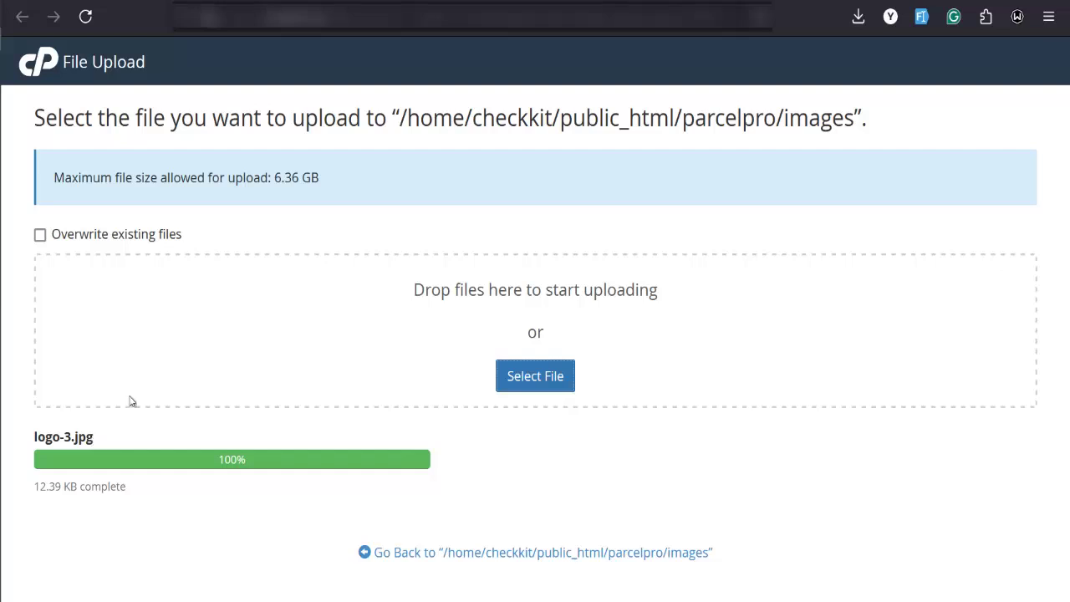
- Go back to the ParcelPro home page and the opened logo image to check the site's current logo
key(ctrl+Tab)
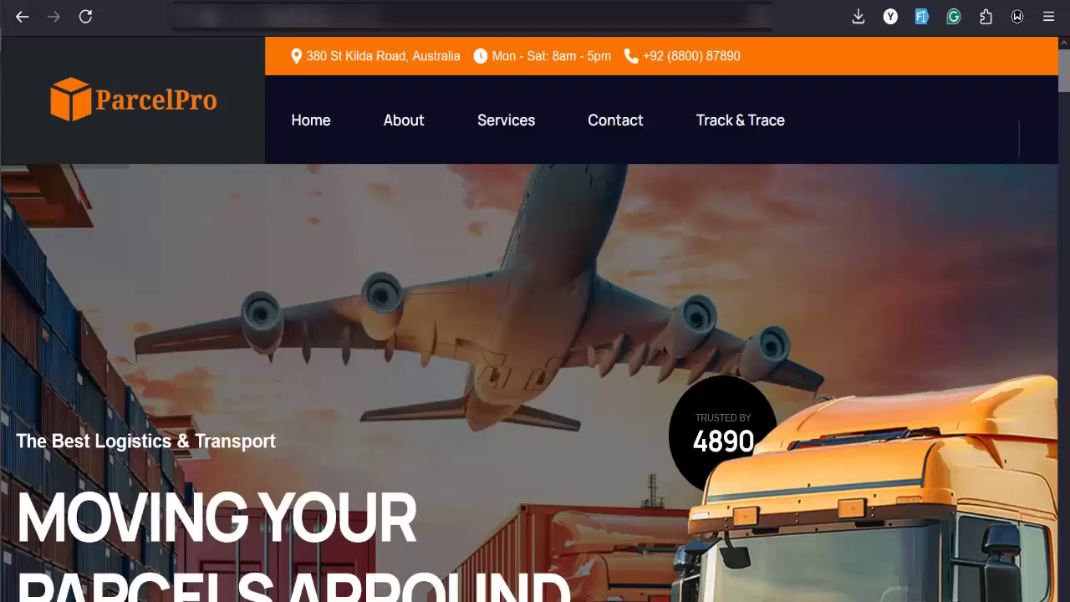
key(ctrl+Tab)
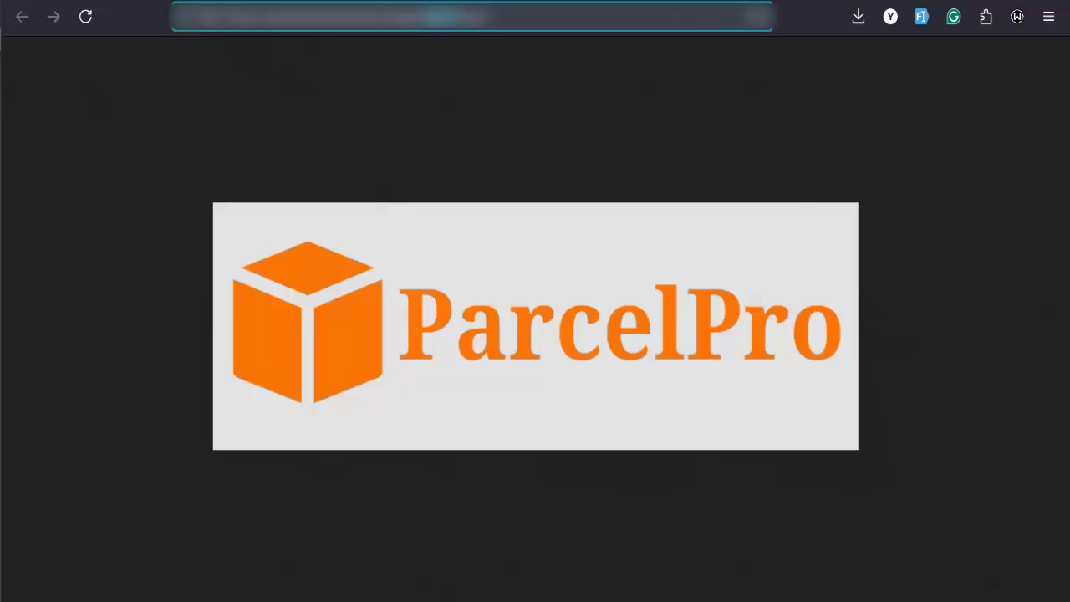